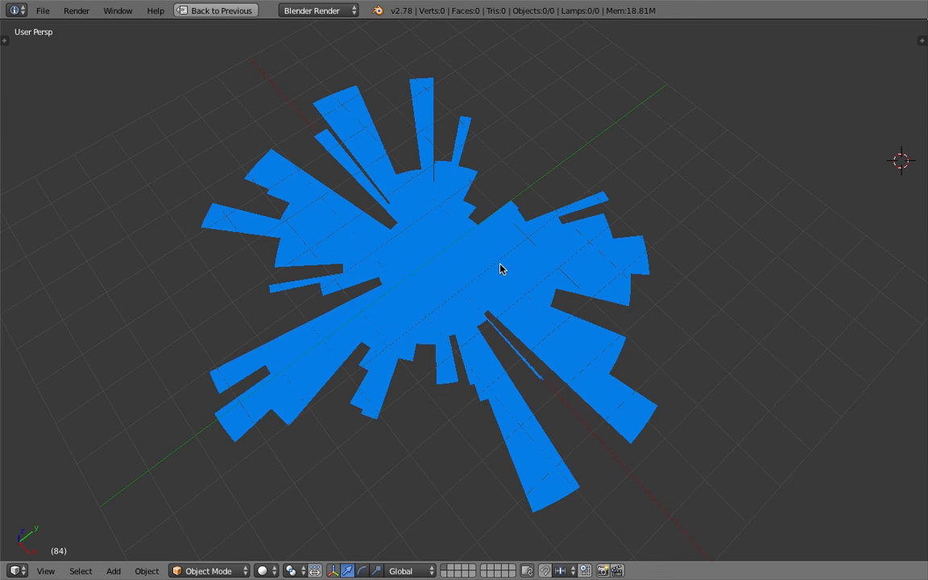
- Examine the pie shape from several angles and restore the multi-editor layout from the full-screen 3D view
middle_click_drag(638, 282, 431, 231)
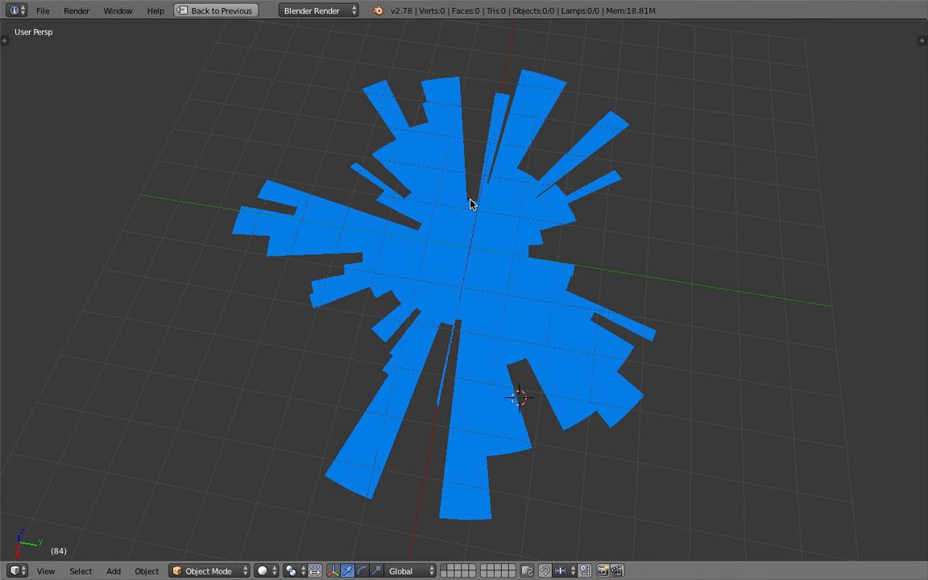
middle_click_drag(472, 204, 518, 214)
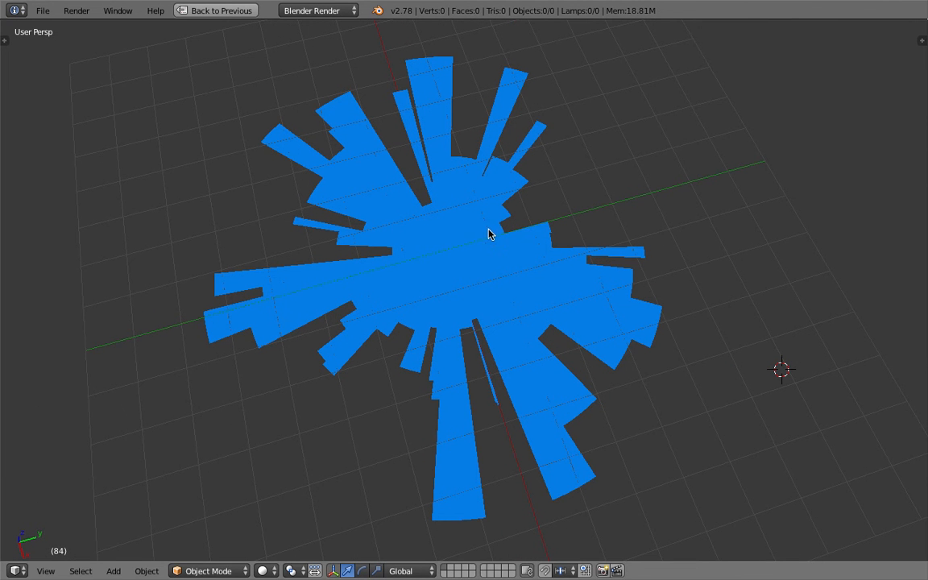
middle_click_drag(483, 239, 428, 199)
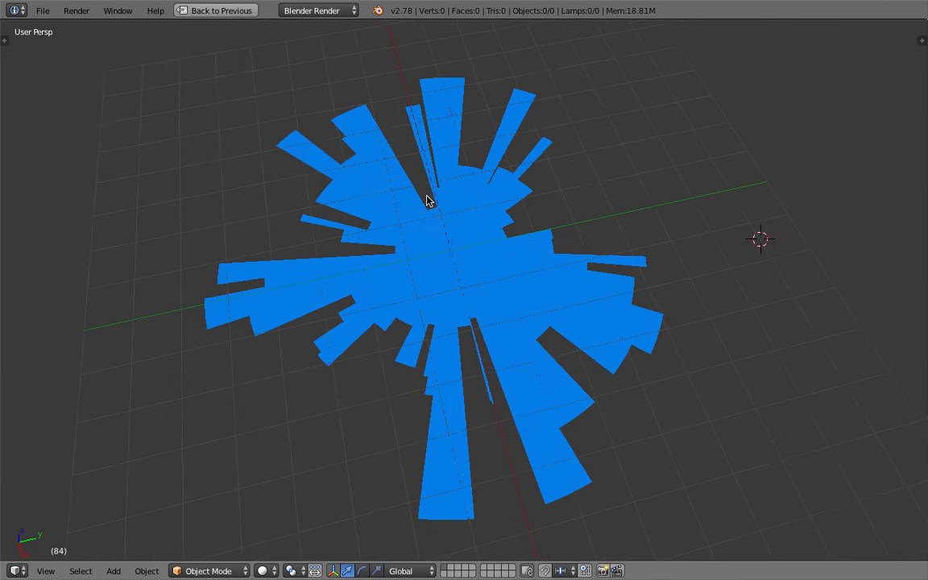
left_click(222, 11)
left_click(421, 311)
- Hide the node editor's properties sidebar and enlarge the node editor against the 3D view
left_click_drag(421, 300, 421, 242)
scroll(474, 141, "up", 5)
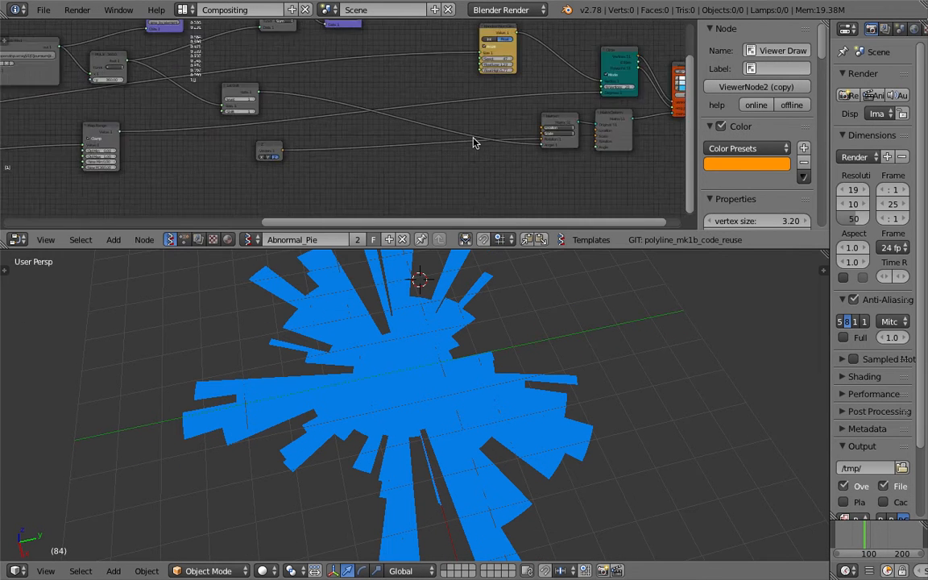
left_click_drag(699, 132, 774, 133)
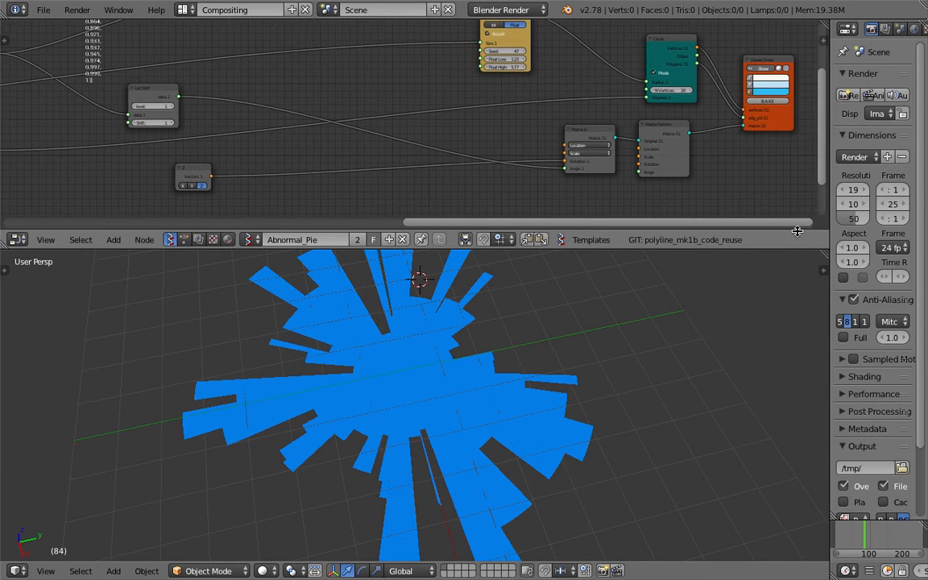
left_click_drag(787, 247, 787, 308)
scroll(543, 153, "up", 3)
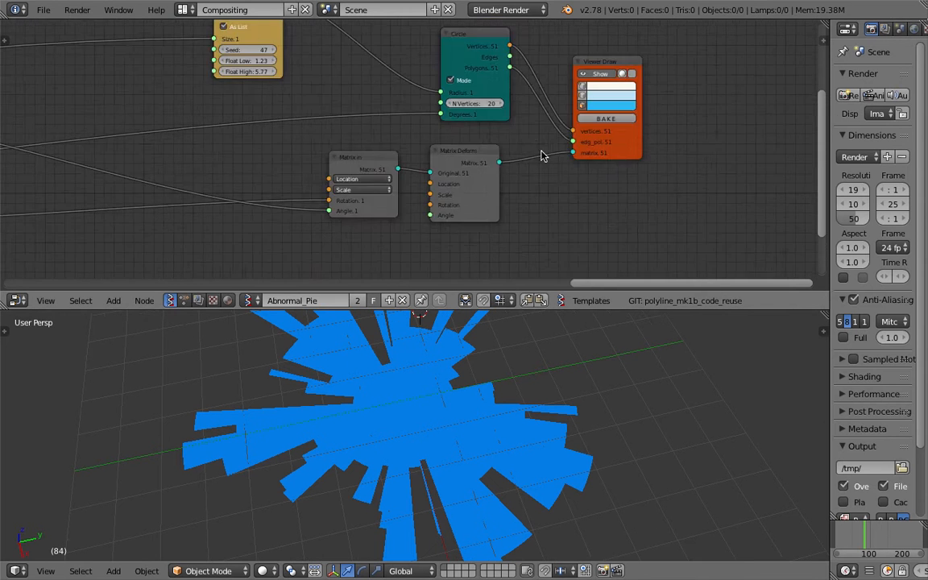
- Turn on edge display in the Viewer Draw node so the wedges are outlined
left_click(643, 100)
scroll(545, 345, "down", 3)
middle_click_drag(539, 364, 468, 386)
scroll(474, 406, "up", 2)
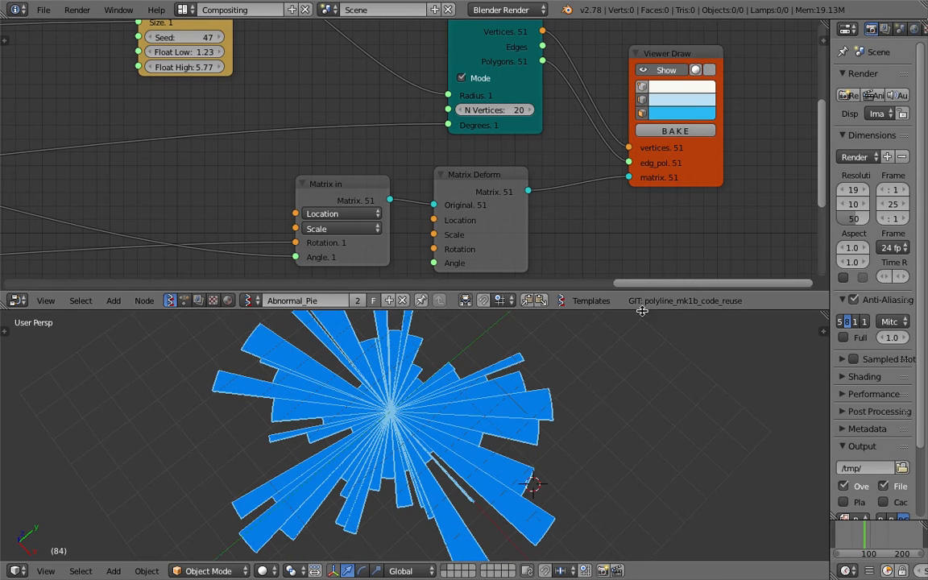
- Briefly display the vertices through the Viewer Draw node, check the wedges up close, and hide the vertices again
left_click_drag(642, 311, 643, 248)
left_click(642, 55)
middle_click_drag(568, 339, 387, 398)
scroll(503, 402, "up", 5)
scroll(387, 397, "up", 3)
scroll(386, 397, "down", 5)
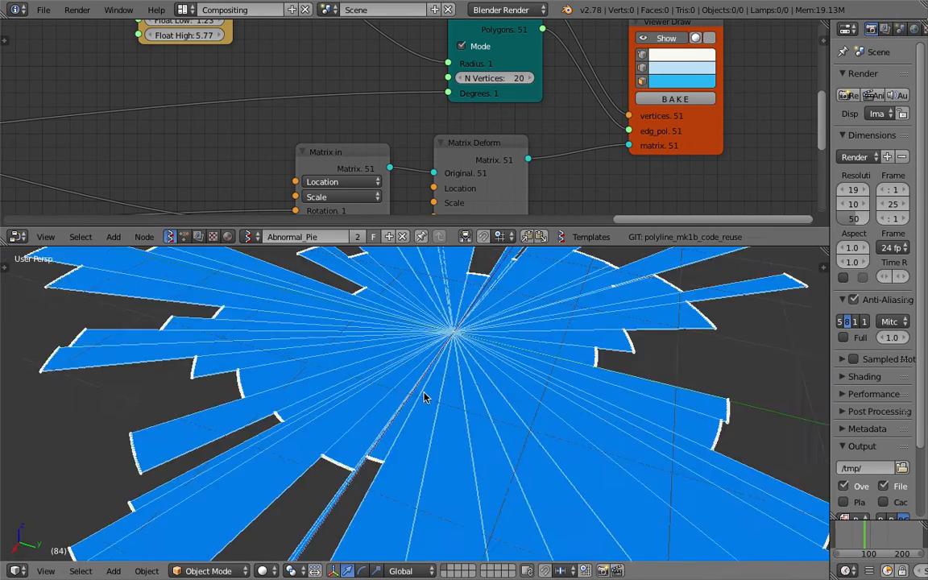
left_click(642, 55)
- Set the integer node that feeds the number of wedges to 24
scroll(403, 152, "down", 5)
middle_click_drag(209, 124, 606, 107)
middle_click_drag(192, 98, 628, 120)
scroll(628, 120, "up", 2)
middle_click_drag(201, 130, 617, 82)
middle_click_drag(228, 146, 336, 76)
left_click(341, 127)
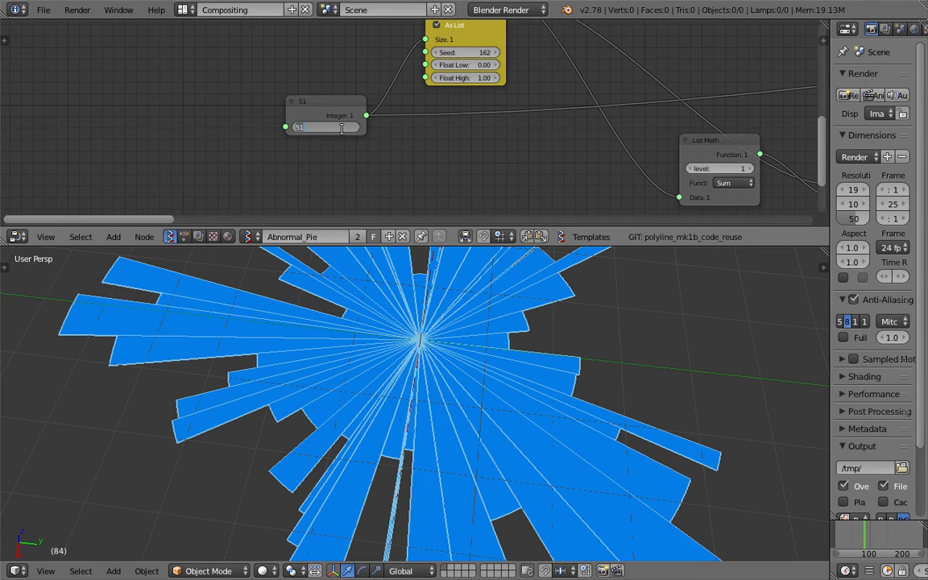
type("24")
key("Return")
scroll(449, 410, "down", 4)
middle_click_drag(450, 411, 489, 417)
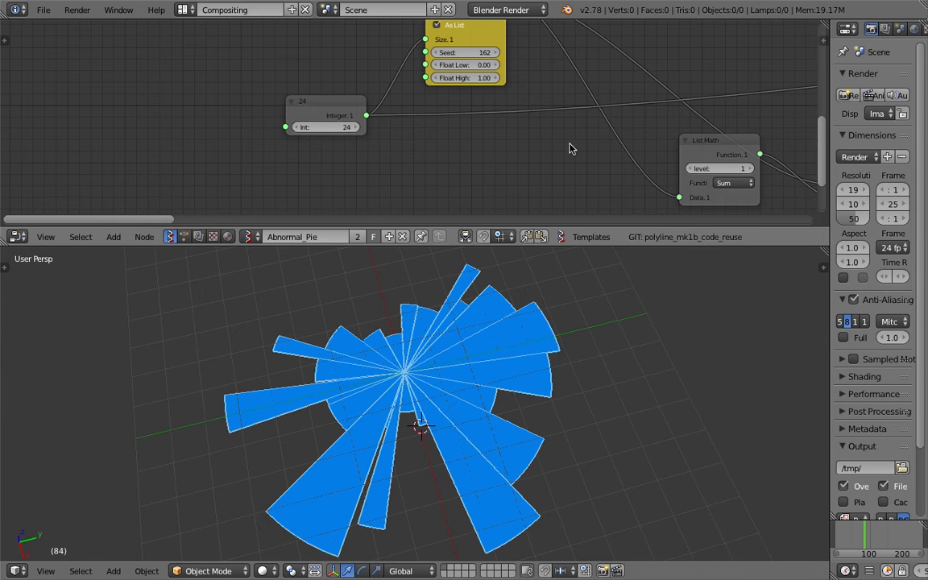
- Look over the Abnormal_Pie node tree and the wedges of the pie
middle_click_drag(569, 148, 416, 182)
middle_click_drag(524, 116, 311, 89)
left_click(596, 338)
middle_click_drag(636, 403, 652, 403)
middle_click_drag(788, 128, 451, 101)
middle_click_drag(542, 125, 305, 104)
mouse_move(601, 356)
middle_mouse_down()
mouse_move(515, 365)
mouse_move(580, 369)
mouse_move(576, 398)
mouse_move(605, 366)
middle_mouse_up()
middle_click_drag(646, 406, 651, 404)
middle_click_drag(411, 137, 322, 121)
middle_click_drag(759, 72, 474, 211)
scroll(610, 141, "down", 10)
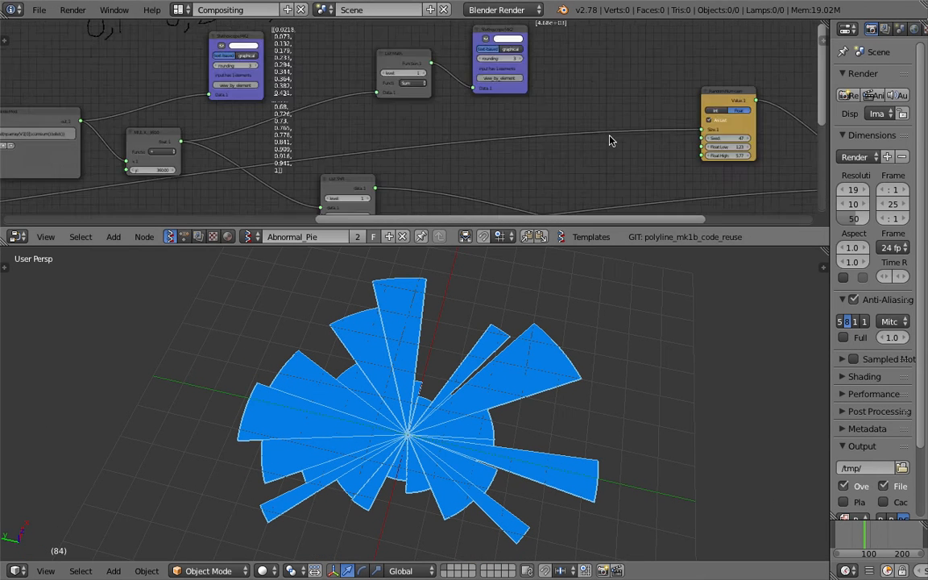
- Set both Float Low and Float High to 2 in the Random Num Gen node that drives the Circle radius
scroll(451, 161, "up", 7)
middle_click_drag(558, 149, 290, 133)
scroll(449, 143, "up", 4)
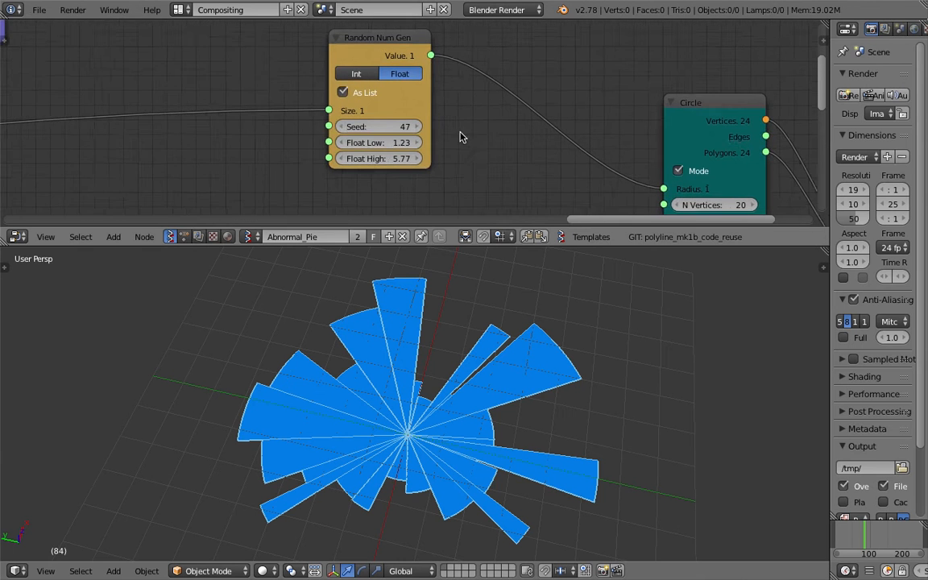
mouse_move(364, 148)
left_mouse_down()
mouse_move(391, 149)
mouse_move(377, 148)
mouse_move(368, 165)
mouse_move(298, 164)
mouse_move(370, 151)
mouse_move(369, 164)
left_mouse_up()
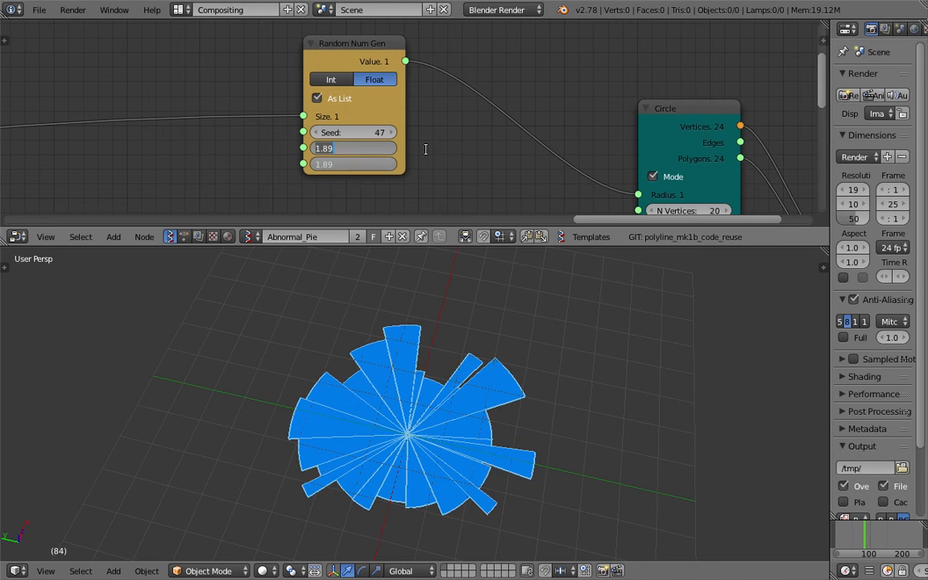
type("2")
key("Return")
- Set both Float Low and Float High of the radius random generator to 3.14
middle_click_drag(427, 153, 430, 138)
scroll(472, 409, "up", 4)
middle_click_drag(472, 408, 433, 435)
scroll(451, 359, "down", 2)
left_click_drag(354, 133, 419, 149)
middle_click_drag(429, 255, 500, 354)
left_click_drag(354, 133, 405, 150)
type("2")
key("Return")
middle_click_drag(414, 465, 403, 419)
scroll(97, 141, "down", 4)
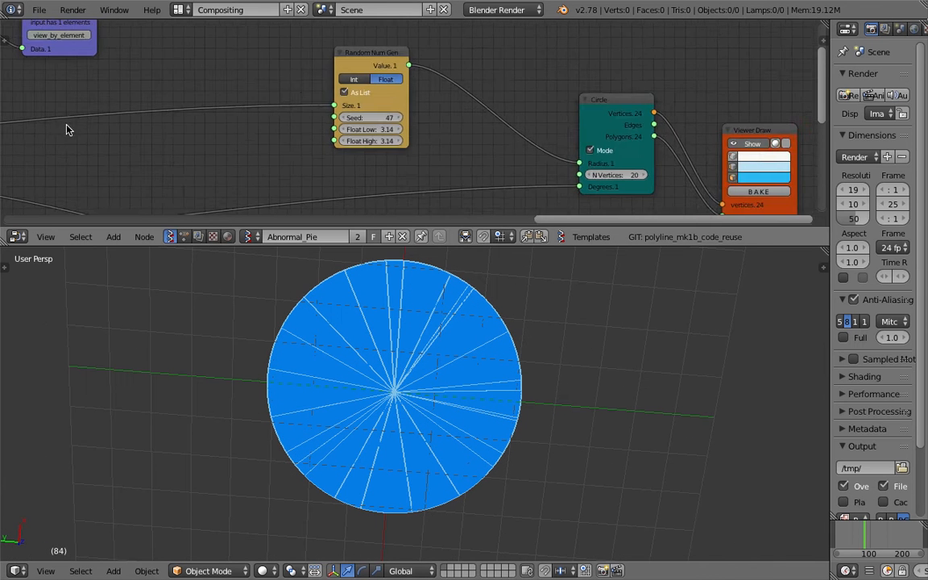
- Set the integer node for the number of wedges to 12
middle_click_drag(66, 126, 817, 49)
middle_click_drag(2, 39, 624, 67)
middle_click_drag(18, 167, 392, 108)
middle_click_drag(342, 210, 376, 150)
scroll(325, 136, "up", 3)
left_click(327, 137)
type("12")
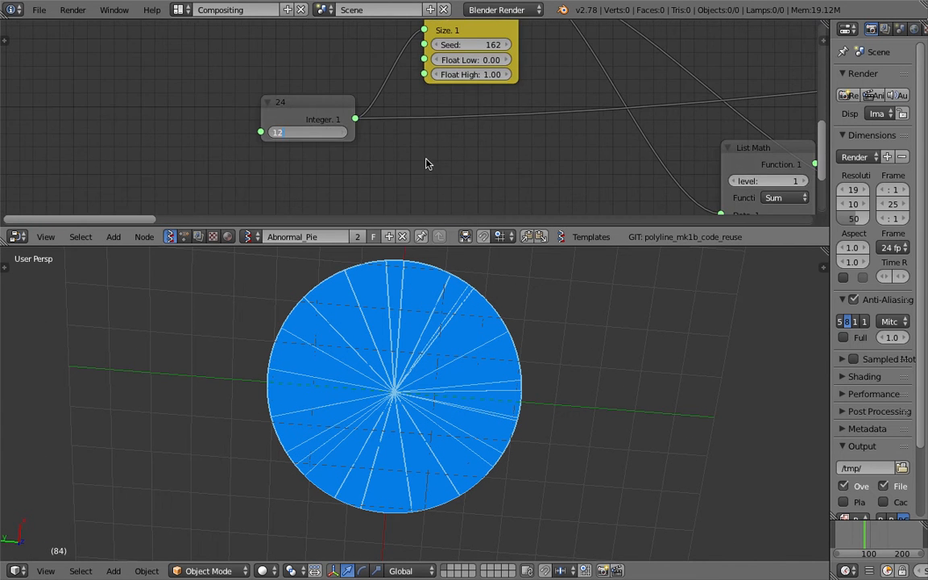
key("Return")
- Reduce the integer node's wedge count to 5
left_click(313, 135)
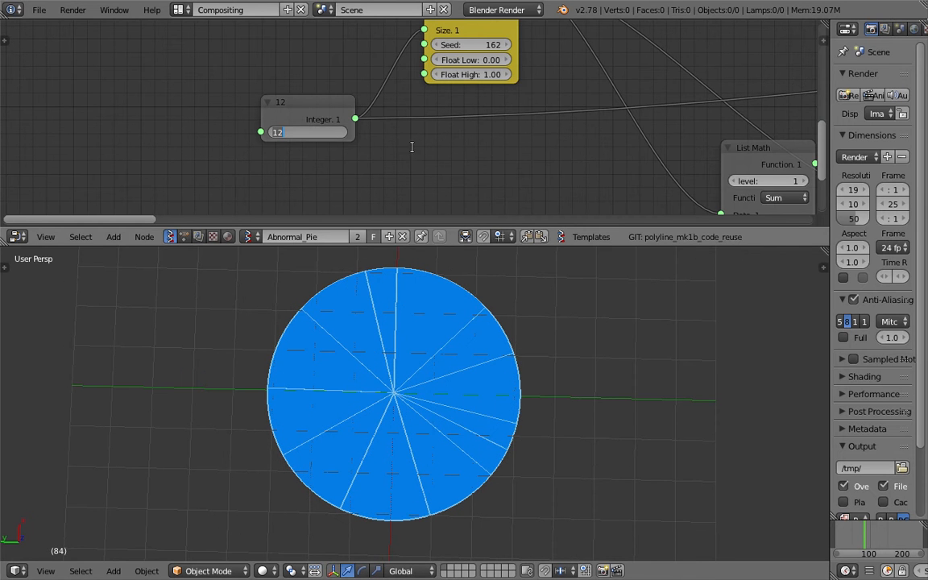
type("5")
key("Return")
- Examine the individual slices of the five-part pie in the 3D view
middle_click_drag(504, 358, 456, 348)
left_click(326, 352)
left_click(369, 297)
left_click(387, 449)
left_click(441, 325)
left_click(439, 388)
left_click(343, 337)
middle_click_drag(425, 347, 437, 350)
left_click(437, 350)
left_click(379, 310)
left_click(377, 460)
left_click(440, 441)
left_click(363, 458)
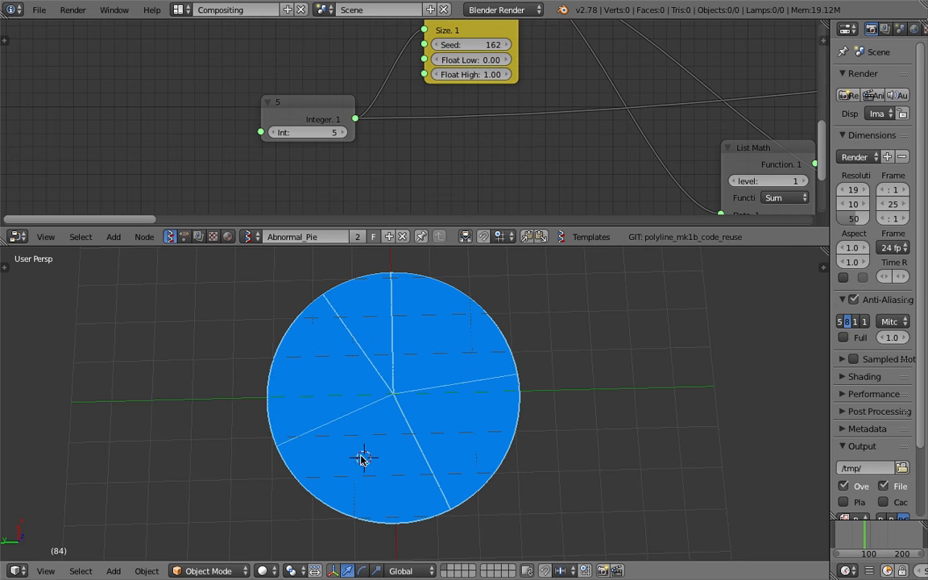
left_click(353, 454)
left_click(450, 425)
left_click(435, 348)
left_click(319, 336)
left_click(425, 327)
left_click(392, 324)
left_click(445, 432)
middle_click_drag(423, 375, 405, 475)
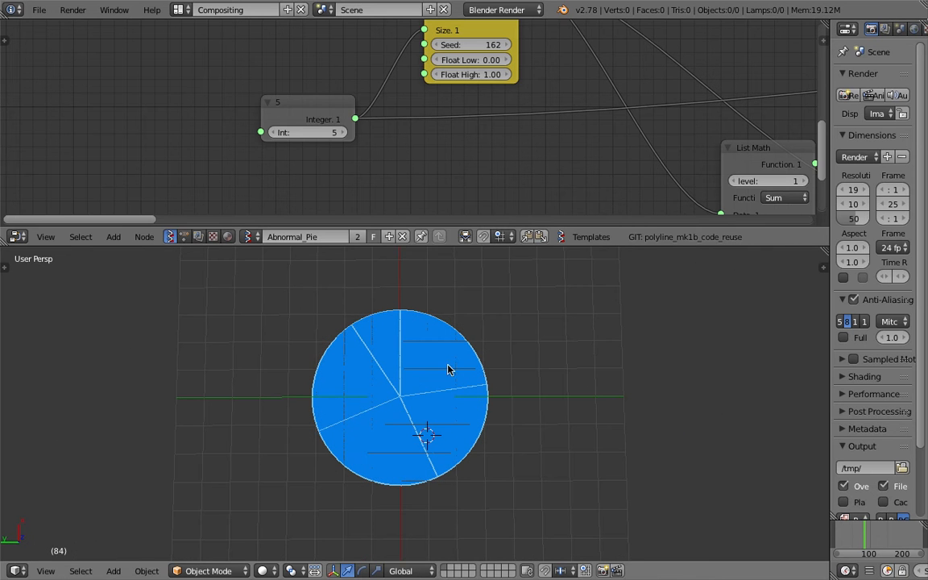
middle_click_drag(448, 365, 379, 331)
- Enlarge the node editor and set the integer node's wedge count to 20
middle_click_drag(618, 141, 209, 139)
scroll(354, 170, "down", 5)
scroll(353, 171, "down", 4)
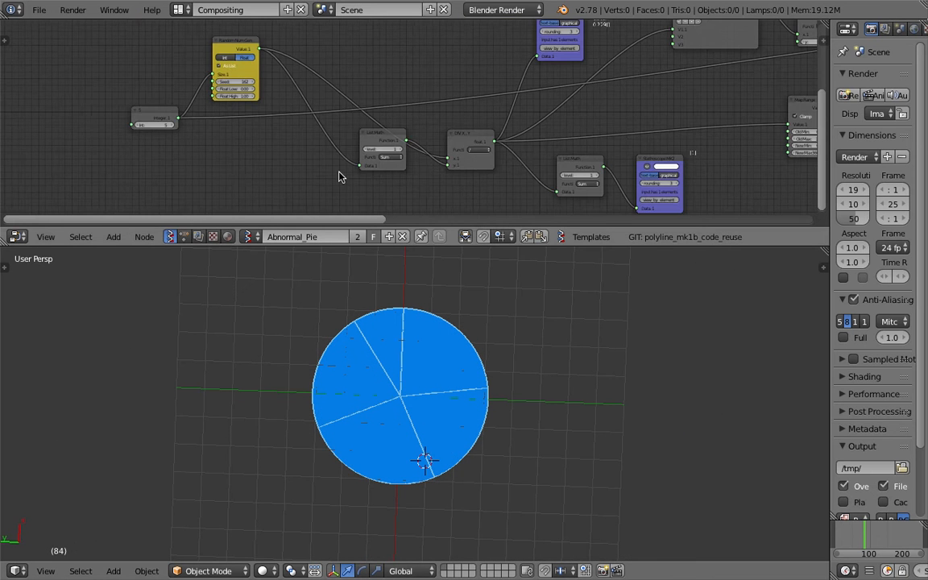
left_click_drag(422, 247, 418, 315)
middle_click_drag(525, 177, 472, 175)
scroll(109, 151, "up", 4)
middle_click_drag(109, 152, 258, 155)
left_click_drag(250, 167, 266, 167)
- Vary the wedge radii by setting the radius random generator to Seed 96, Float Low 1.73 and Float High 3.83
middle_click_drag(293, 176, 145, 196)
middle_click_drag(678, 121, 124, 164)
middle_click_drag(431, 168, 121, 207)
middle_click_drag(579, 84, 41, 137)
scroll(234, 161, "up", 3)
left_click_drag(283, 184, 342, 198)
mouse_move(310, 185)
left_mouse_down()
mouse_move(283, 185)
mouse_move(352, 171)
mouse_move(282, 198)
mouse_move(334, 197)
mouse_move(292, 197)
mouse_move(319, 185)
mouse_move(309, 185)
left_mouse_up()
scroll(443, 439, "up", 3)
middle_click_drag(425, 431, 392, 409)
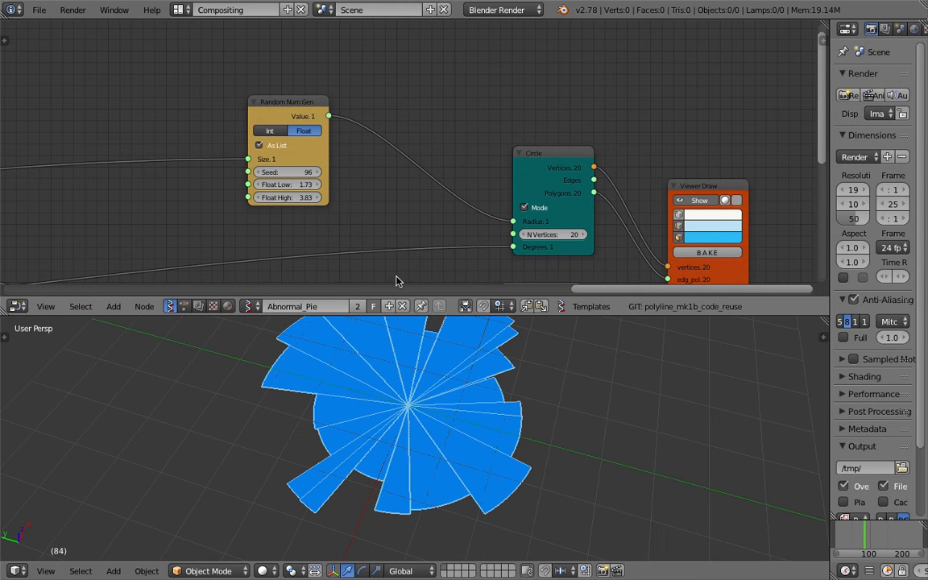
- Enlarge the 3D view temporarily and examine the randomized pie from different angles
left_click_drag(428, 314, 459, 206)
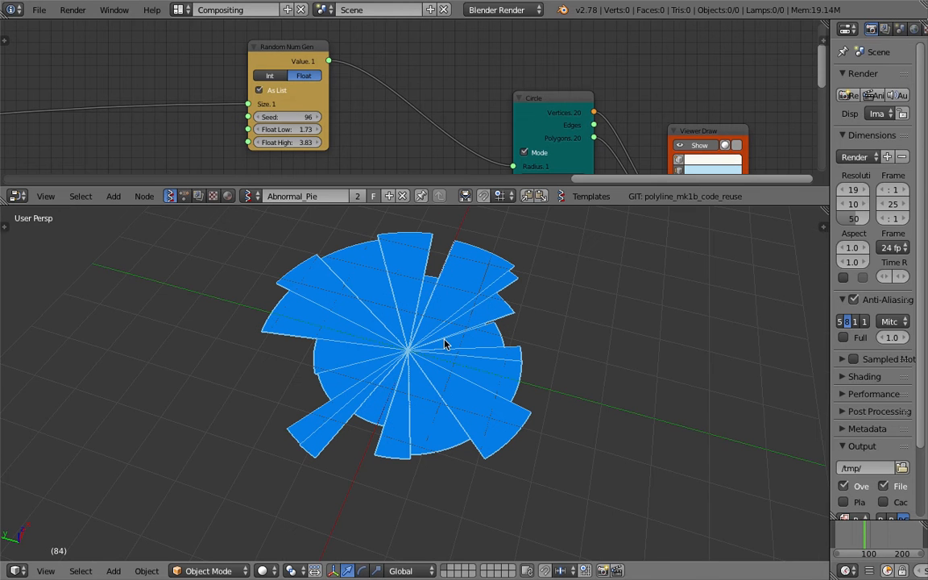
middle_click_drag(445, 344, 503, 331)
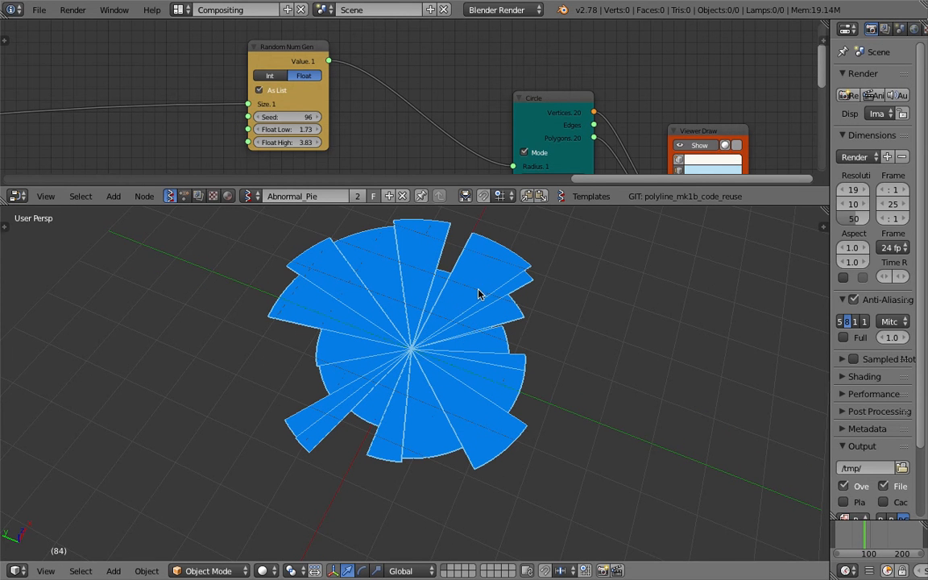
middle_click_drag(396, 346, 474, 327)
left_click_drag(542, 204, 544, 278)
scroll(443, 174, "down", 5)
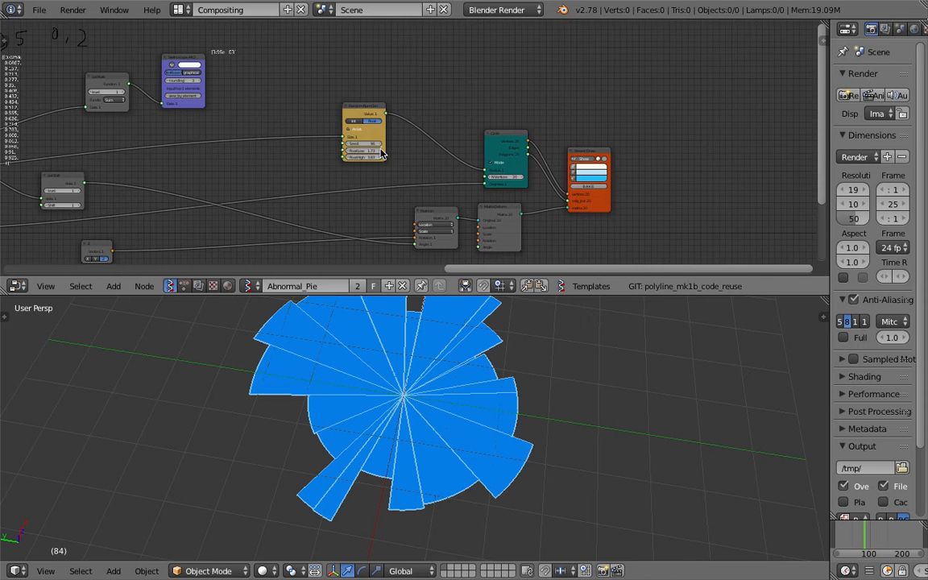
scroll(468, 139, "left", 10)
- Save the scene as a blend file on the desktop and save over that file once more
left_click(39, 10)
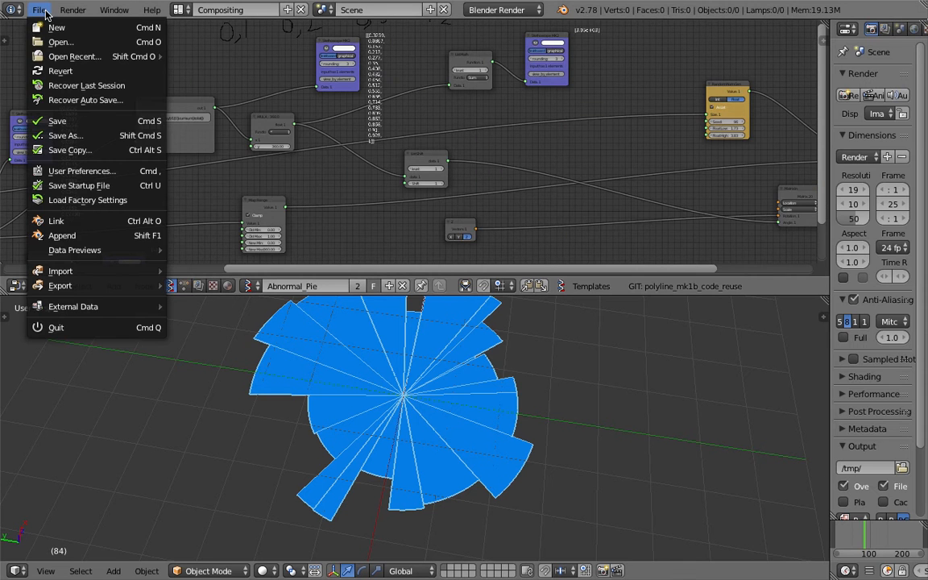
left_click(103, 135)
left_click(874, 46)
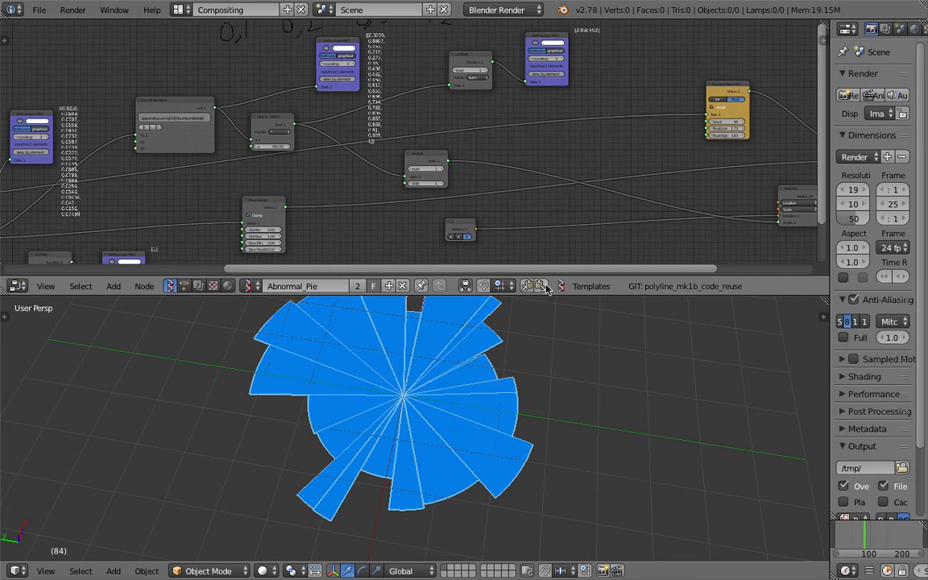
left_click_drag(547, 299, 545, 328)
scroll(182, 163, "left", 8)
key("ctrl+s")
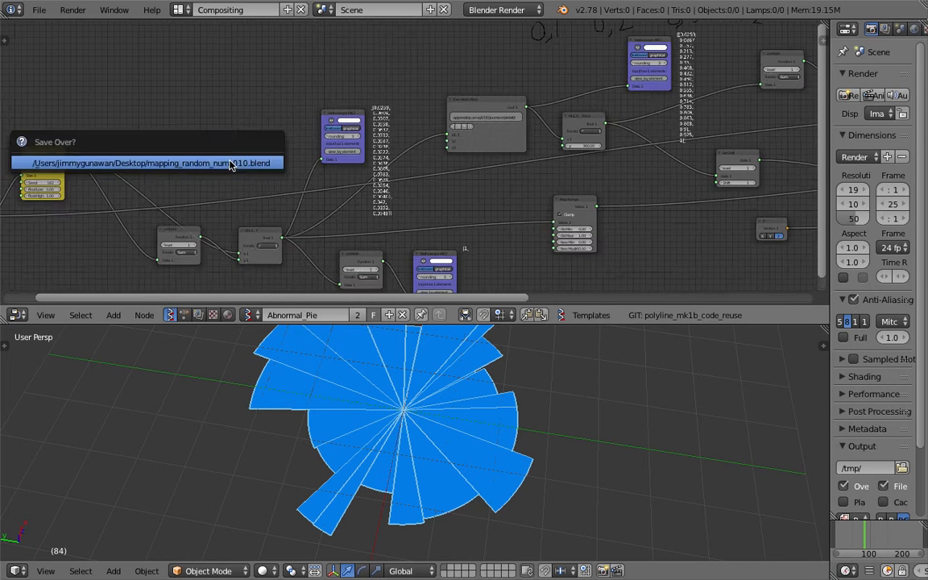
left_click(232, 162)
- Examine the complete node tree from the integer input through to the Viewer Draw node
scroll(446, 208, "down", 4)
scroll(413, 199, "right", 3)
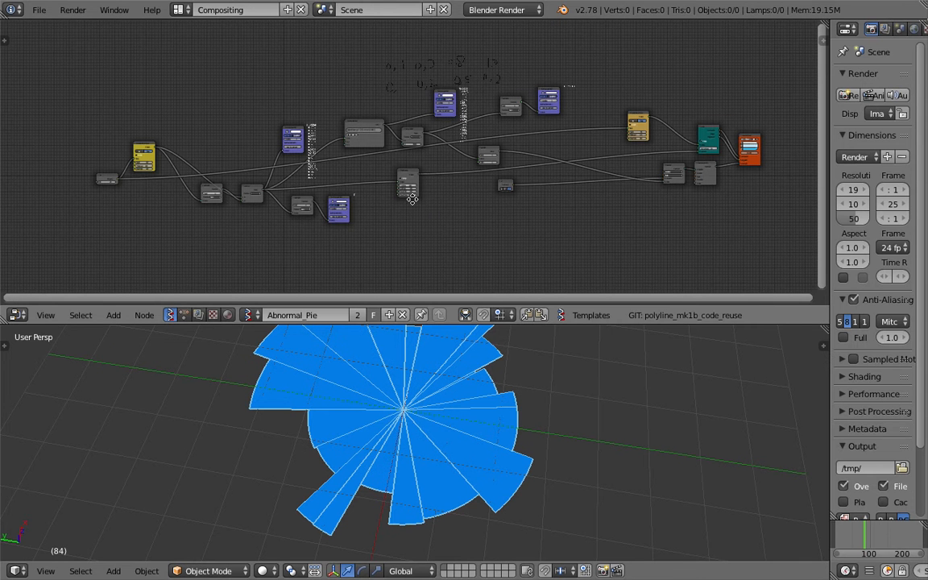
middle_click_drag(415, 198, 398, 198)
middle_click_drag(312, 202, 394, 190)
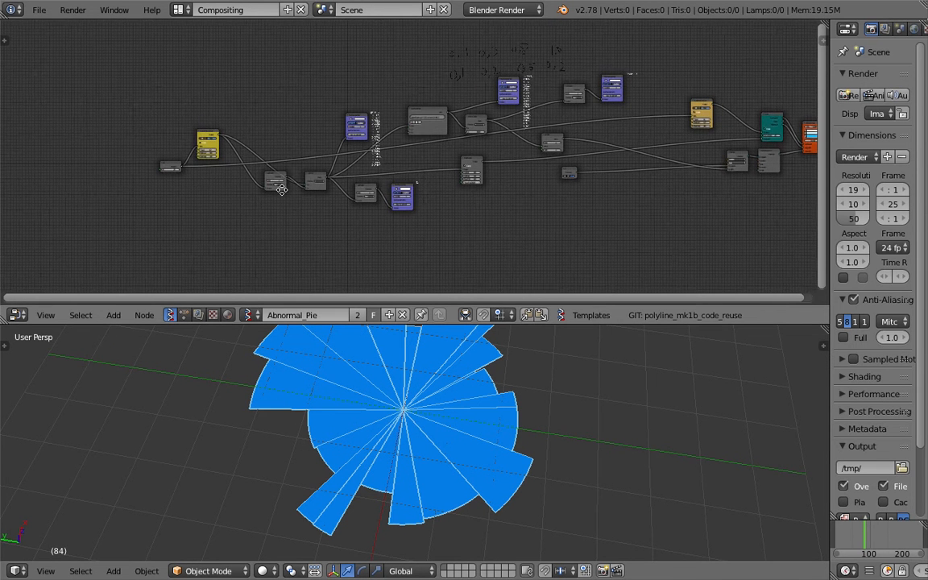
middle_click_drag(282, 190, 258, 194)
middle_click_drag(643, 126, 551, 128)
middle_click_drag(464, 176, 405, 177)
middle_click_drag(529, 141, 351, 156)
scroll(455, 155, "up", 2)
scroll(456, 155, "up", 11)
left_click_drag(593, 325, 591, 371)
scroll(506, 272, "up", 4)
scroll(520, 220, "down", 1)
- Move the Viewer Draw node farther right of the other nodes and shift the Circle node slightly up and right
left_click_drag(555, 132, 586, 129)
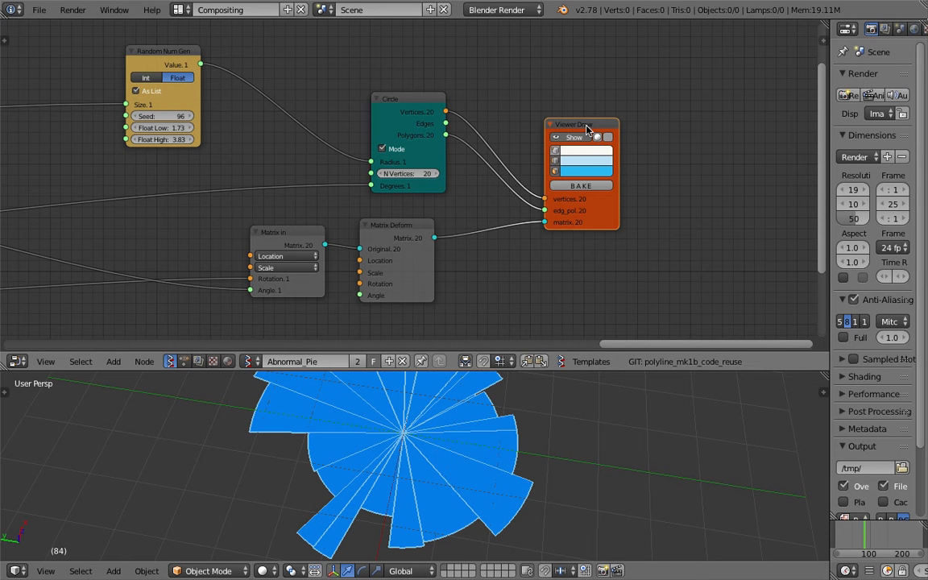
left_click_drag(587, 126, 614, 141)
scroll(431, 93, "up", 1)
mouse_move(431, 93)
left_mouse_down()
mouse_move(459, 66)
mouse_move(398, 66)
left_mouse_up()
left_click_drag(653, 133, 670, 143)
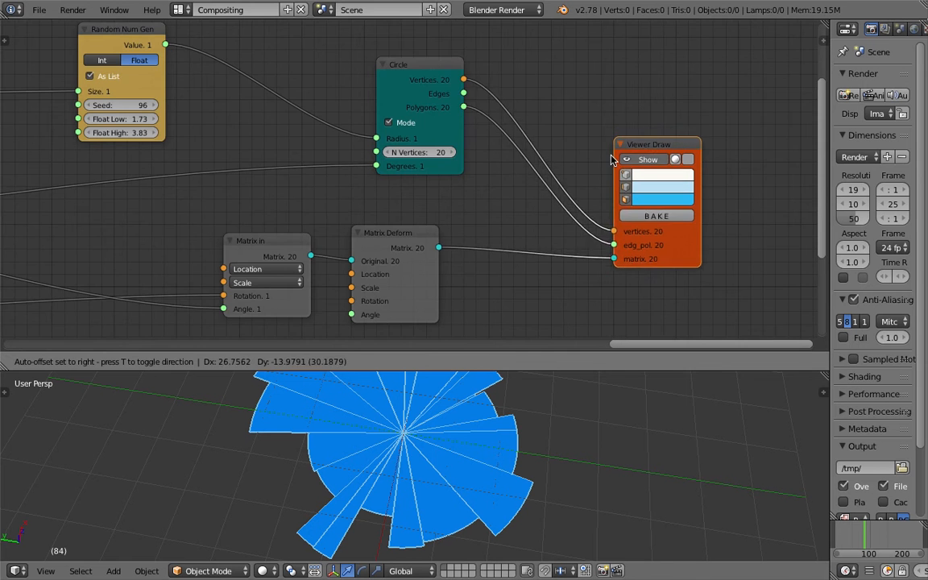
scroll(594, 164, "down", 1)
scroll(532, 164, "up", 1)
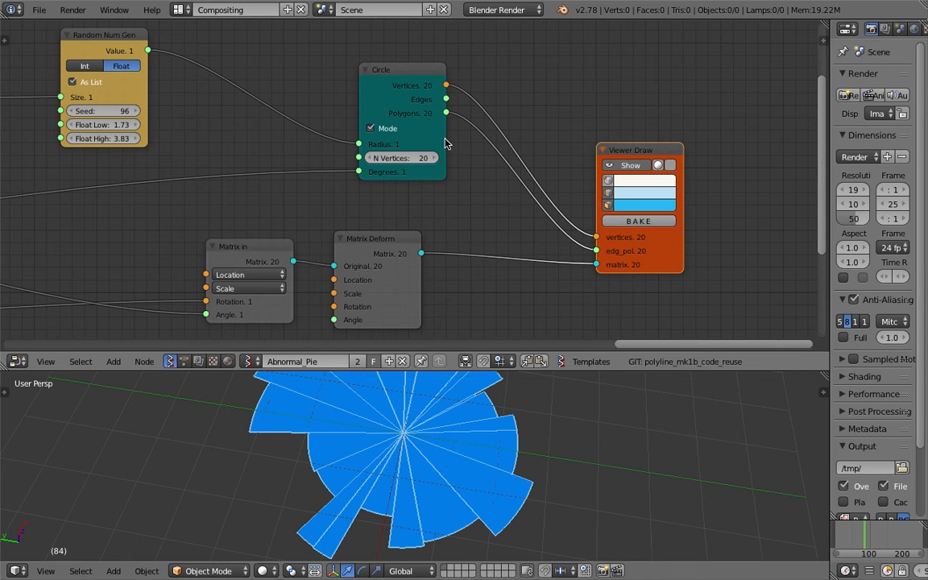
- Move the Matrix Deform and Matrix in nodes slightly right and up, beneath the Circle node
left_click_drag(365, 255, 399, 244)
left_click_drag(245, 247, 287, 235)
scroll(211, 199, "down", 2)
middle_click_drag(211, 199, 476, 192)
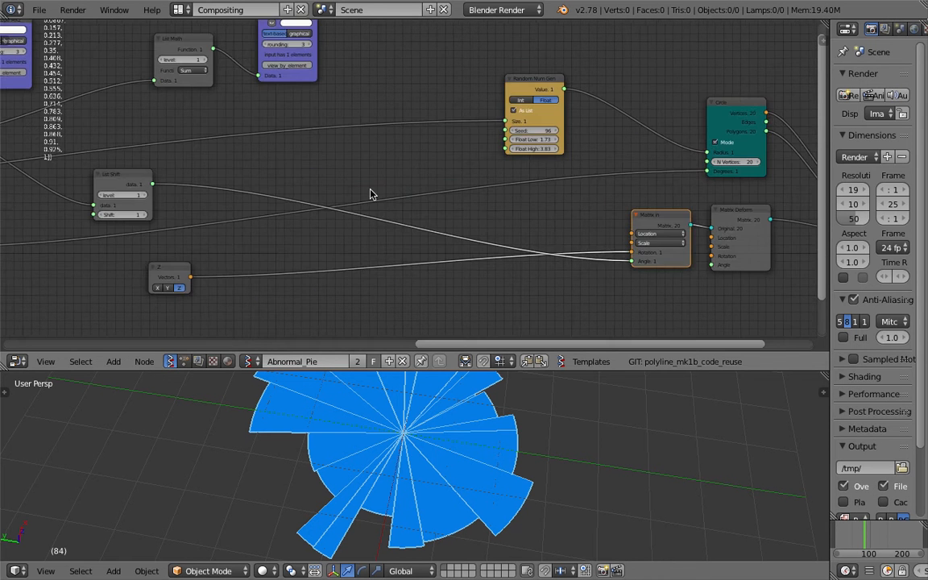
- Set the integer input node at the start of the tree to 5 and save over the file
middle_click_drag(370, 193, 766, 170)
middle_click_drag(8, 128, 242, 124)
scroll(175, 179, "down", 1)
scroll(175, 179, "down", 3)
middle_click_drag(175, 179, 403, 173)
middle_click_drag(237, 179, 553, 151)
scroll(395, 170, "up", 3)
scroll(461, 171, "up", 1)
left_click_drag(457, 169, 132, 198)
left_click_drag(536, 81, 270, 72)
middle_click_drag(153, 142, 279, 124)
scroll(360, 168, "up", 6)
middle_click_drag(306, 207, 274, 232)
left_click(185, 242)
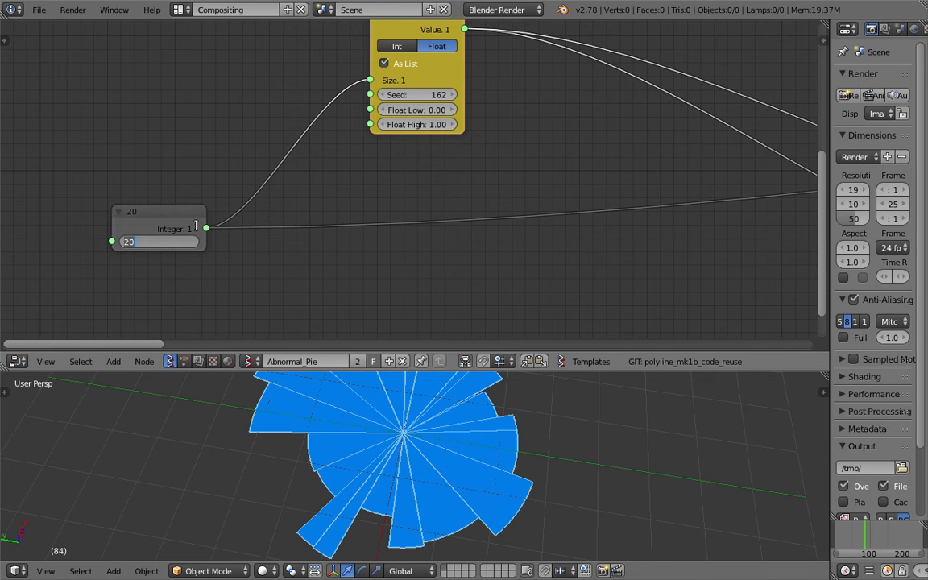
type("5")
key("Return")
key("ctrl+s")
left_click(200, 226)
- Adjust the 3D view to show the whole pie and save over the file
scroll(443, 443, "down", 3)
middle_click_drag(443, 443, 472, 477)
key("ctrl+s")
left_click(472, 478)
key("ctrl+s")
left_click(421, 433)
key("ctrl+s")
left_click(416, 452)
- Set both Float Low and Float High to 2 on the Random Num Gen node feeding the Circle radius
scroll(527, 246, "down", 10)
middle_click_drag(326, 240, 236, 203)
middle_click_drag(547, 151, 63, 182)
middle_click_drag(367, 179, 46, 182)
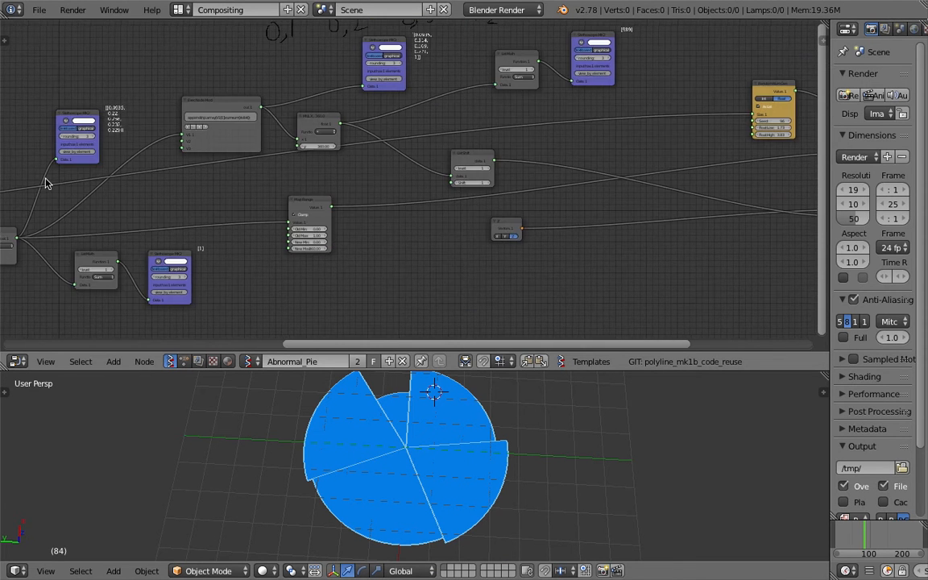
middle_click_drag(712, 146, 386, 158)
scroll(387, 159, "up", 9)
type("1")
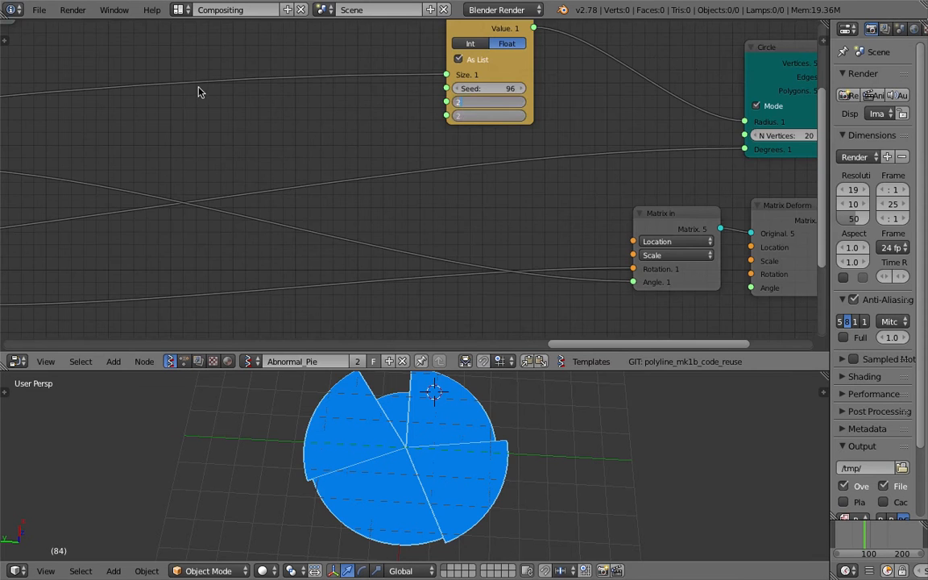
key("Return")
- Examine the first Random Num Gen node and the integer input connected to its Size
scroll(127, 150, "down", 5)
middle_click_drag(128, 150, 767, 171)
middle_click_drag(47, 238, 446, 178)
middle_click_drag(370, 196, 828, 182)
scroll(9, 170, "up", 4)
middle_click_drag(318, 155, 106, 209)
scroll(105, 210, "up", 3)
left_click_drag(363, 125, 386, 152)
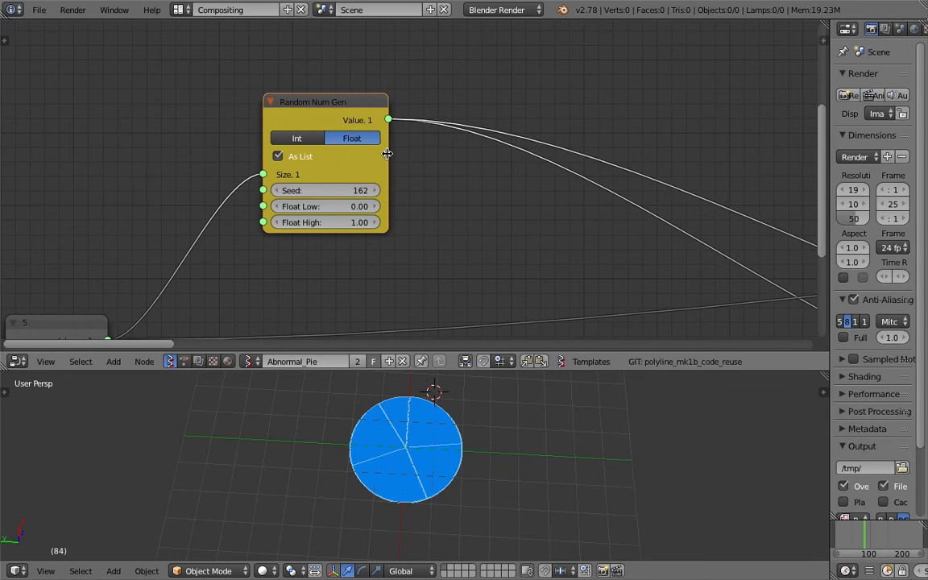
middle_click_drag(356, 206, 364, 177)
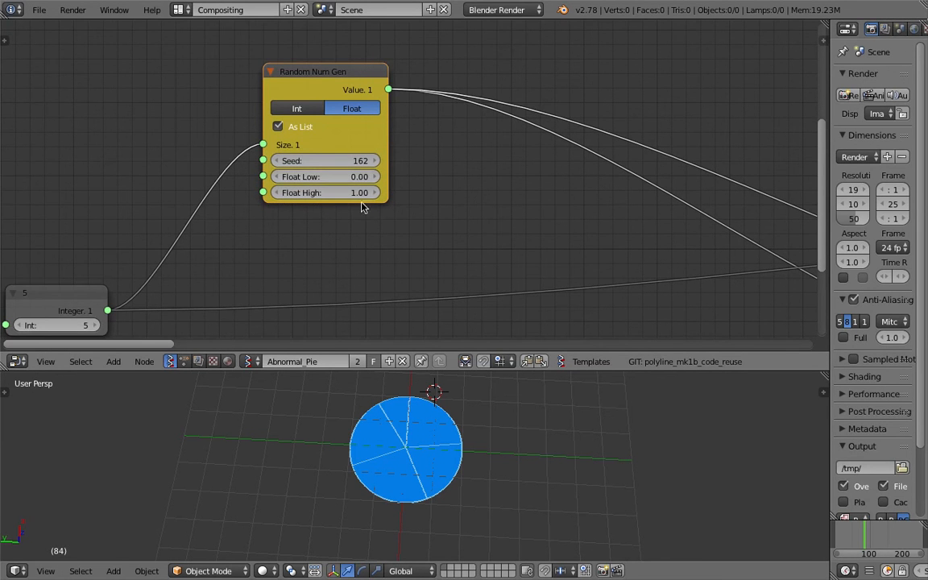
- Add a Stethoscope MK2 node above the links leaving the first Random Num Gen node
scroll(452, 170, "down", 3)
middle_click_drag(475, 172, 418, 202)
scroll(427, 202, "down", 3)
middle_click_drag(485, 205, 163, 126)
scroll(225, 159, "down", 3)
middle_click_drag(224, 83, 262, 102)
scroll(262, 102, "up", 2)
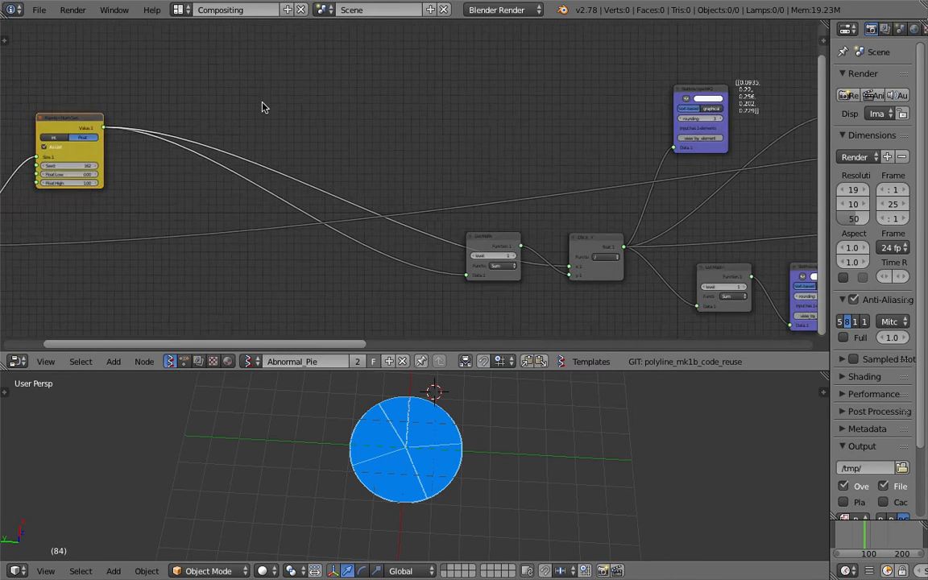
key("alt+space")
type("ste")
key("Down")
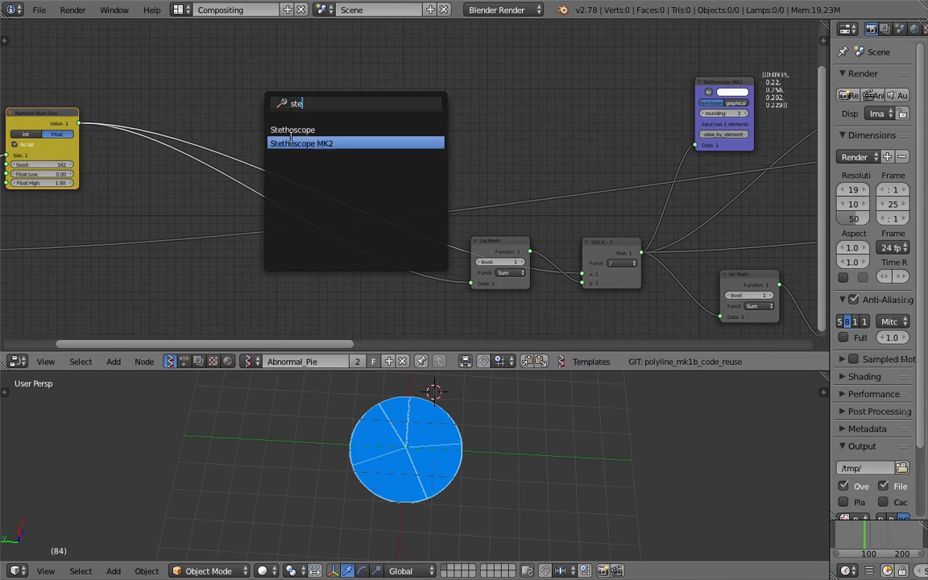
key("Return")
left_click(227, 85)
- Connect the first Random Num Gen's Value output to the new Stethoscope MK2 and view the listed values
left_click_drag(78, 122, 202, 123)
scroll(186, 100, "up", 4)
middle_click_drag(185, 101, 383, 148)
scroll(383, 148, "up", 3)
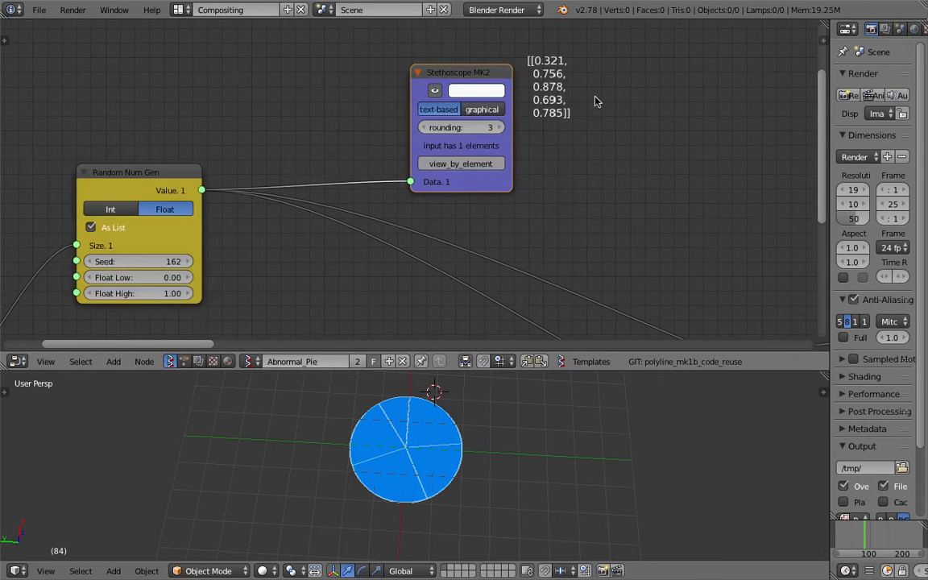
- Change the first Random Num Gen's Seed to 362, Float Low to 21.63 and Float High to 127.36
middle_click_drag(250, 301, 291, 290)
scroll(290, 289, "down", 1)
middle_click_drag(282, 240, 291, 207)
left_click_drag(229, 226, 188, 225)
scroll(333, 259, "down", 1)
middle_click_drag(334, 259, 431, 185)
left_click_drag(346, 151, 343, 152)
middle_click_drag(503, 149, 443, 208)
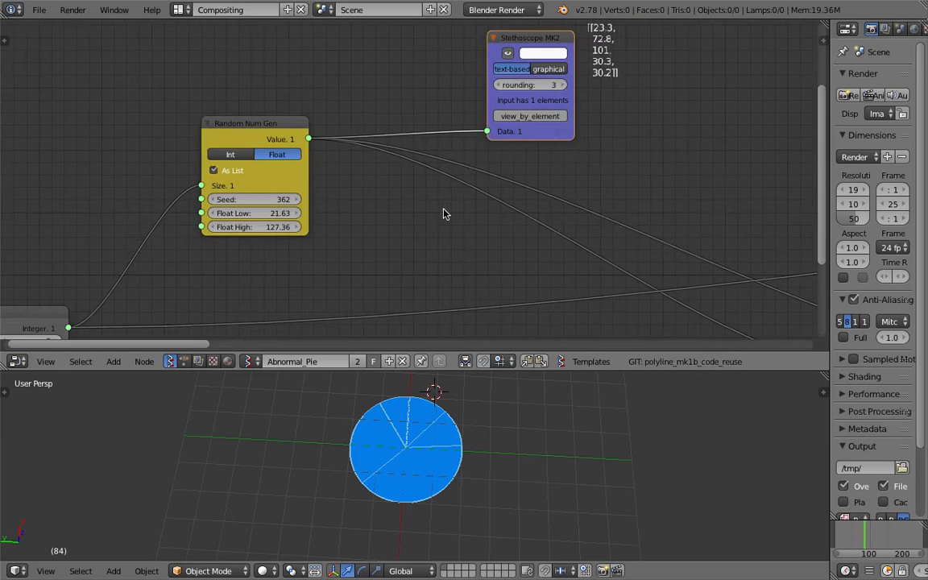
- Set the first Random Num Gen's Float Low to 0 and Float High to 1
middle_click_drag(569, 145, 561, 150)
middle_click_drag(387, 171, 352, 181)
left_click_drag(232, 228, 238, 227)
mouse_move(394, 162)
middle_mouse_down()
mouse_move(385, 172)
mouse_move(398, 173)
middle_mouse_up()
left_click(265, 218)
type("0")
key("Tab")
type("1")
key("Tab")
key("Return")
- Read the random values in the Stethoscope MK2 on the first Random Num Gen and delete that node
middle_click_drag(373, 211, 320, 226)
middle_click_drag(518, 147, 446, 195)
scroll(448, 193, "up", 6)
middle_click_drag(512, 63, 499, 74)
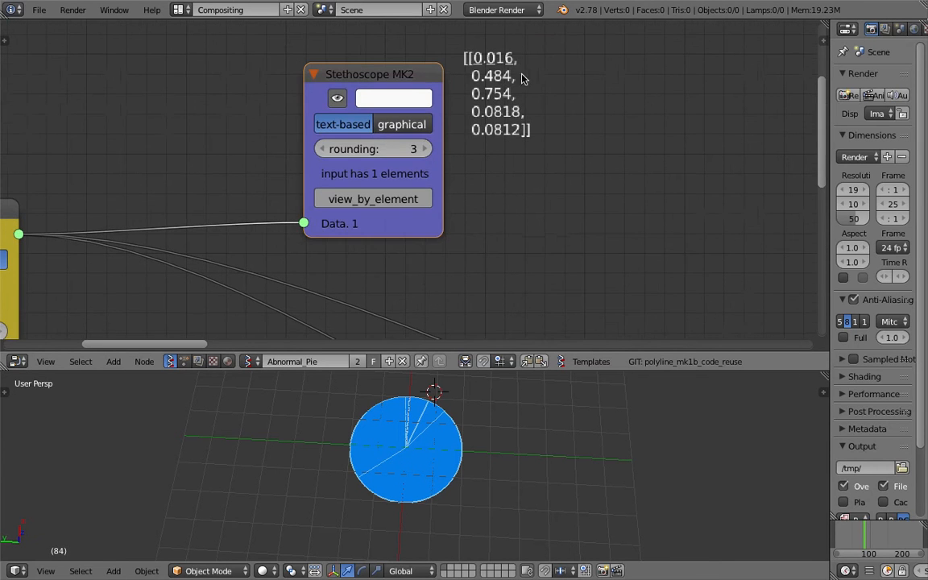
middle_click_drag(583, 74, 391, 80)
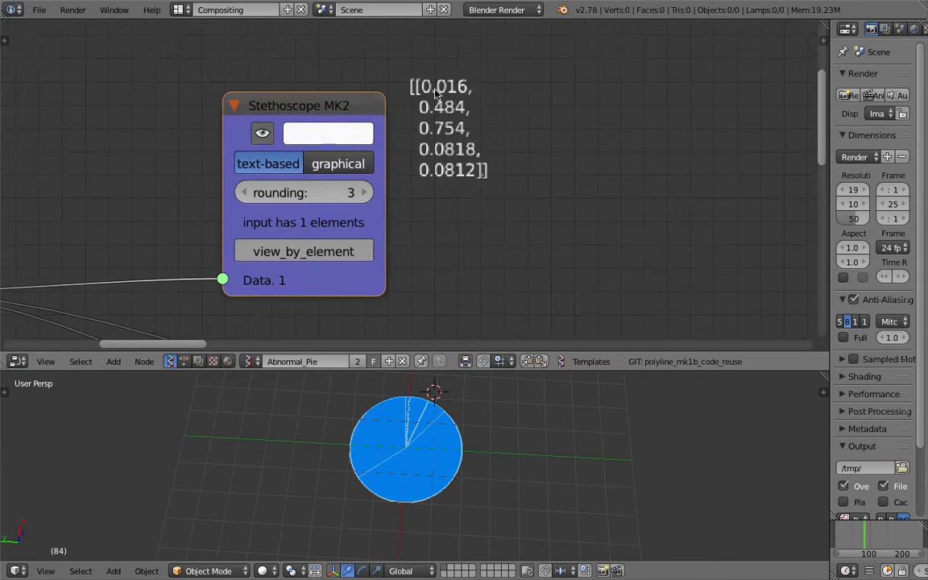
scroll(395, 85, "up", 2)
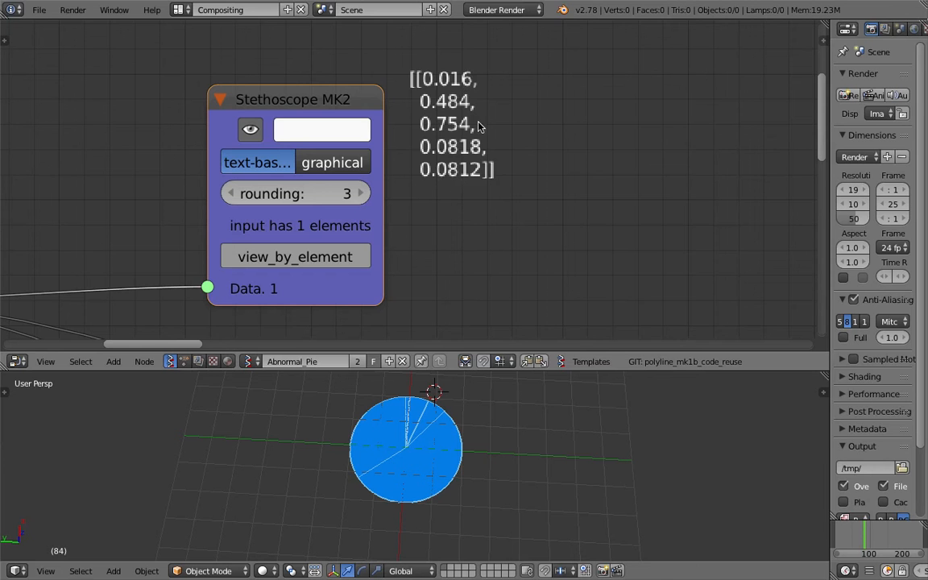
scroll(516, 171, "down", 7)
middle_click_drag(512, 210, 429, 123)
scroll(523, 197, "down", 5)
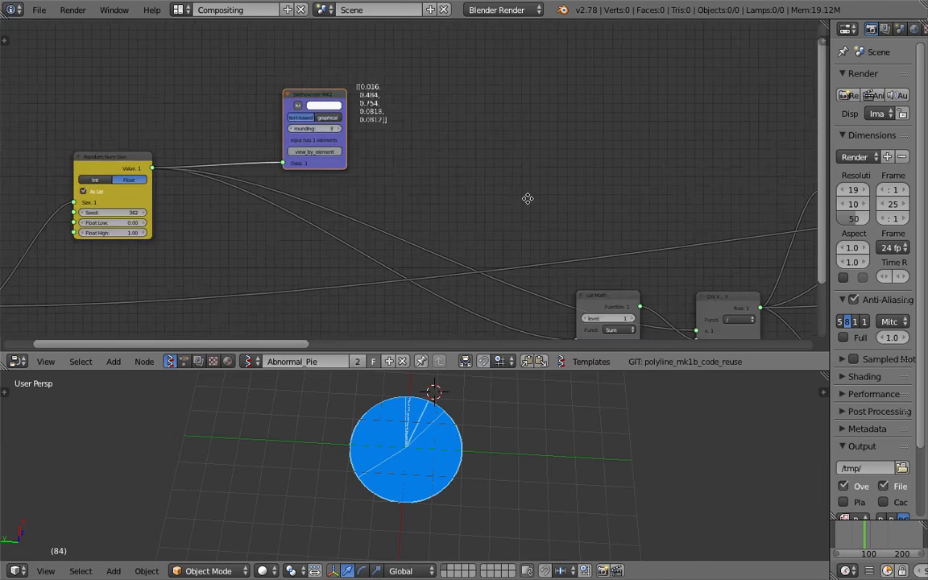
middle_click_drag(528, 199, 499, 138)
key("x")
- Move the DIV node and the first List Math node left toward Random Num Gen, with List Math lower between them
left_click_drag(578, 243, 311, 269)
left_click_drag(700, 261, 442, 133)
left_click_drag(311, 255, 251, 164)
scroll(252, 166, "up", 3)
middle_click_drag(256, 172, 446, 171)
scroll(447, 171, "up", 1)
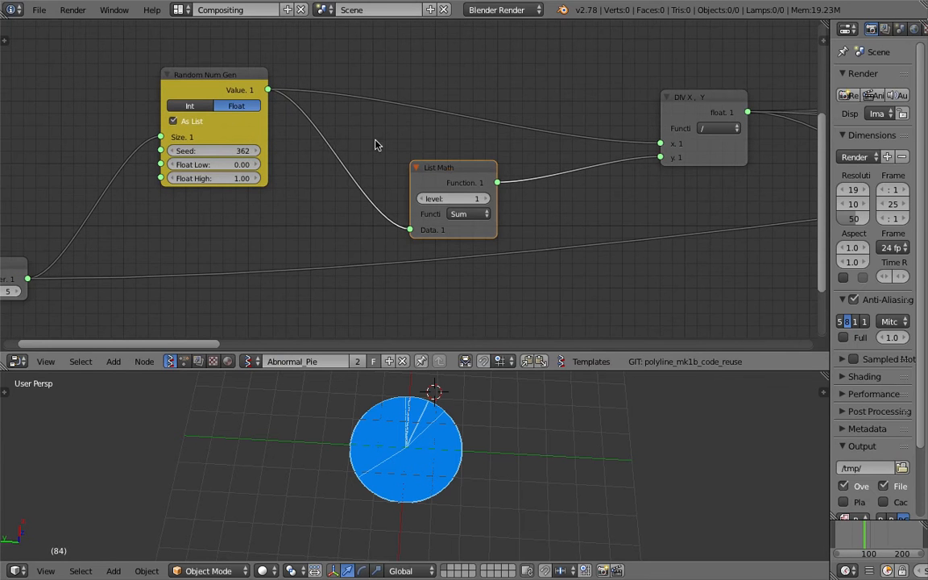
left_click_drag(451, 184, 383, 183)
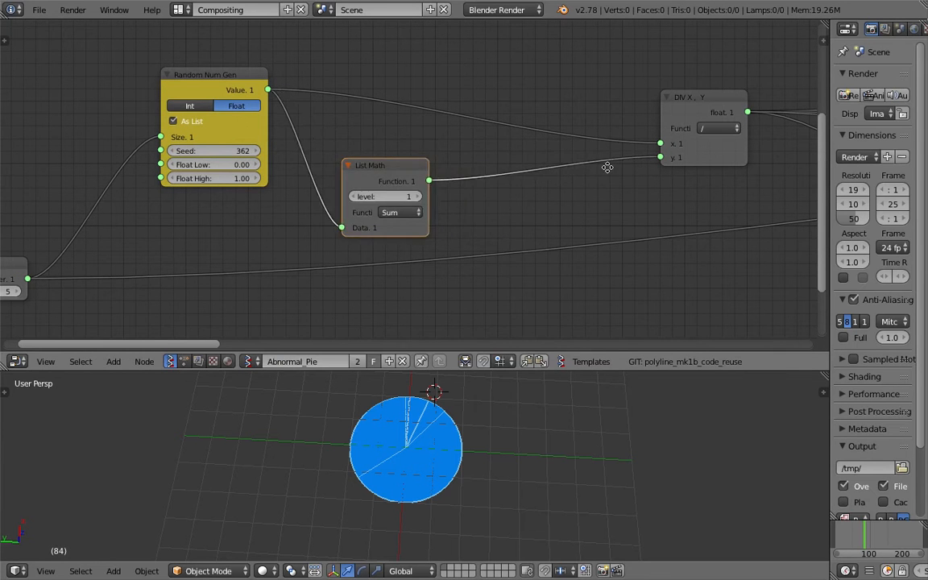
- Add a Stethoscope node below the DIV node and connect the first List Math's Function output to it
middle_click_drag(631, 198, 516, 160)
key("shift+a")
left_click(546, 261)
type("ste")
left_click(574, 284)
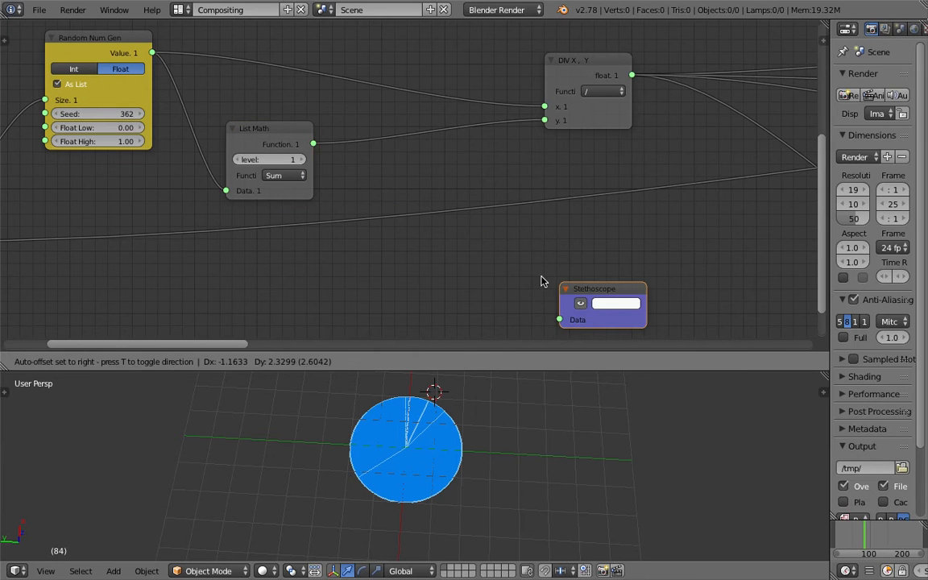
left_click(509, 260)
left_click_drag(313, 146, 525, 296)
- Read the first List Math's sum in the Stethoscope node and delete that Stethoscope
middle_click_drag(625, 251, 447, 235)
scroll(363, 173, "up", 6)
scroll(381, 193, "down", 3)
left_click(405, 221)
key("x")
- Move the DIV node left, closer to the first List Math node, and save over the file
scroll(405, 221, "down", 4)
middle_click_drag(314, 139, 495, 221)
left_click_drag(338, 171, 355, 174)
left_click_drag(591, 127, 467, 99)
middle_click_drag(467, 100, 447, 226)
key("ctrl+s")
left_click(446, 232)
- Draw freehand vertical bars of different heights and a slanted stroke above the Random Num Gen and DIV nodes
scroll(264, 99, "down", 2)
middle_click_drag(263, 99, 291, 137)
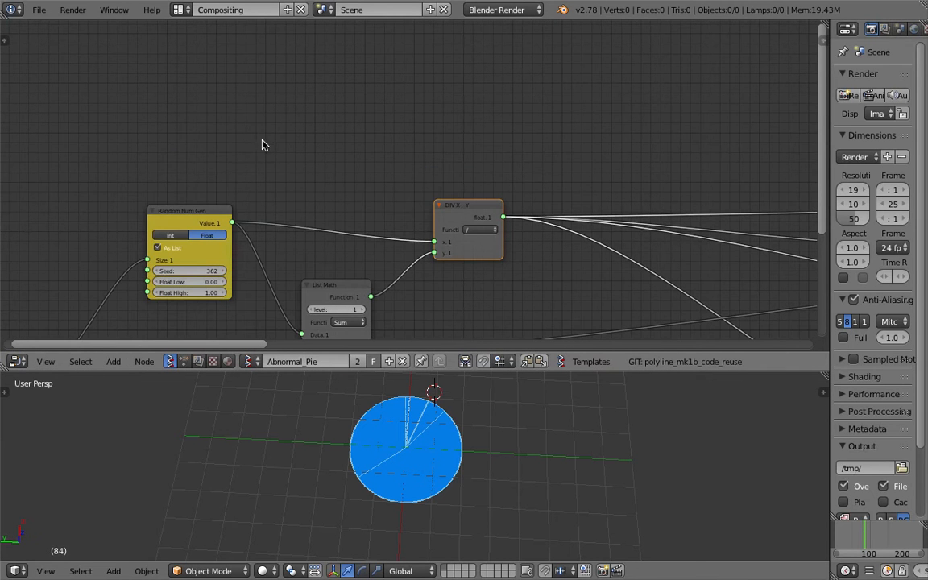
mouse_move(255, 149)
left_mouse_down()
mouse_move(255, 133)
mouse_move(271, 146)
mouse_move(306, 147)
mouse_move(323, 85)
left_mouse_up()
middle_click_drag(349, 147, 328, 155)
mouse_move(348, 124)
left_mouse_down()
mouse_move(302, 182)
mouse_move(358, 119)
left_mouse_up()
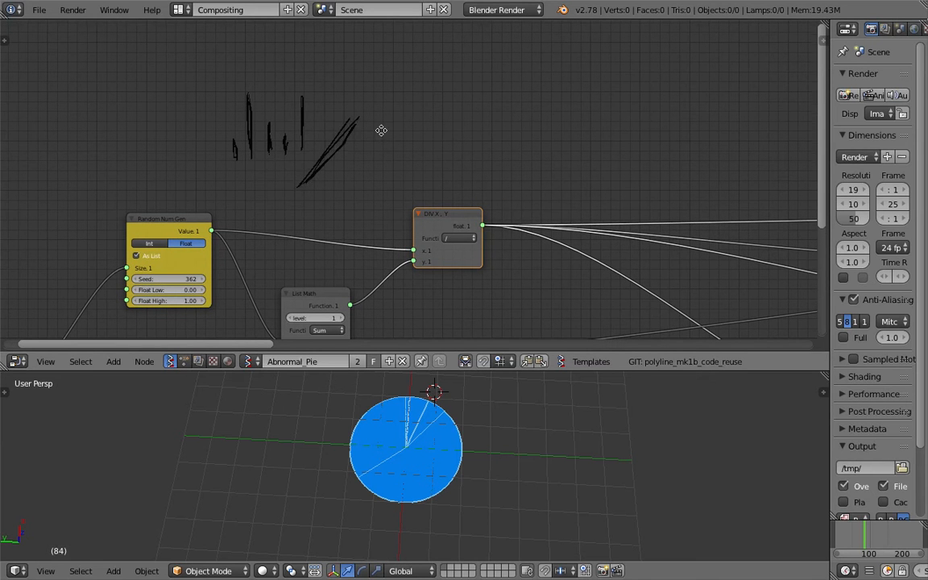
middle_click_drag(381, 130, 371, 123)
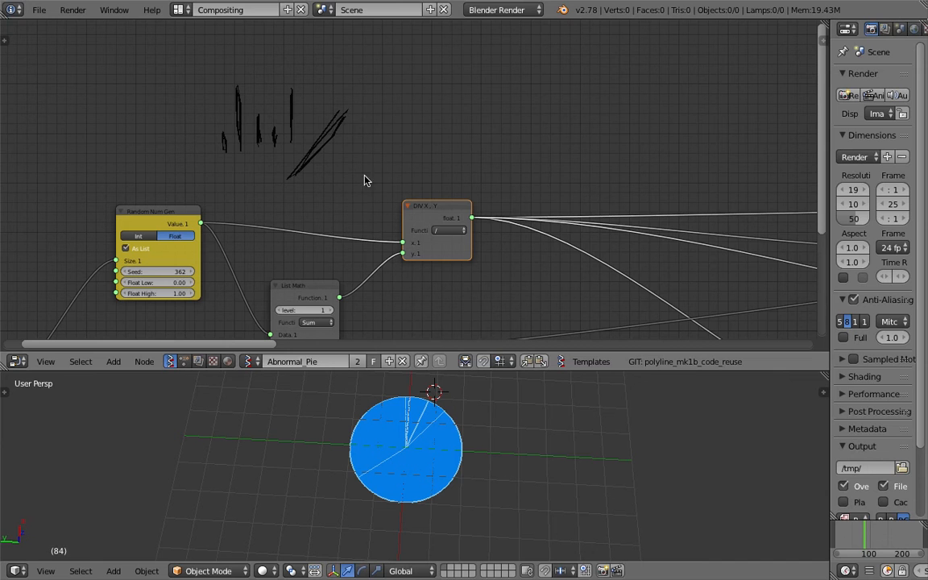
left_click_drag(369, 81, 372, 233)
- Undo the freehand strokes drawn above the nodes
key("ctrl+z")
key("ctrl+z")
key("ctrl+z")
key("ctrl+z")
key("ctrl+z")
key("ctrl+z")
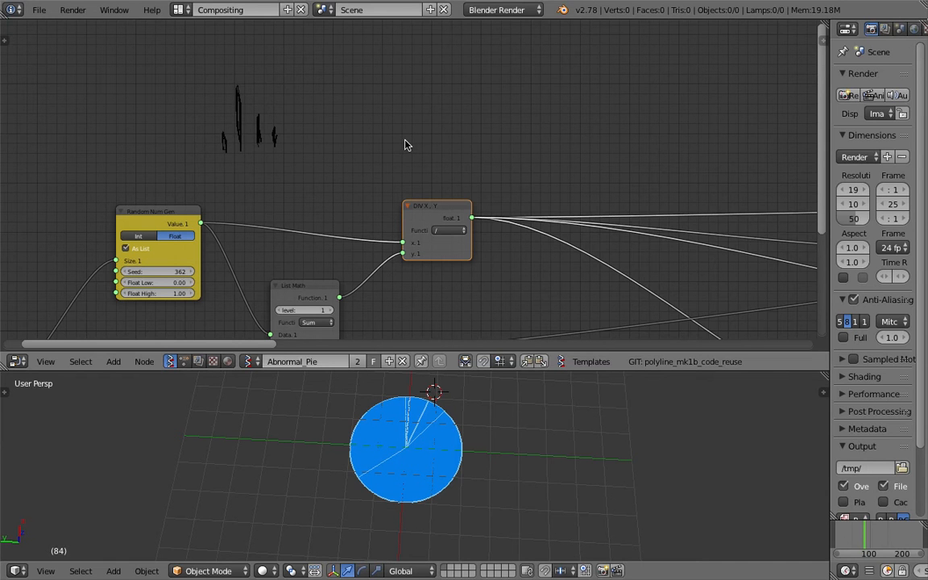
key("ctrl+z")
key("ctrl+z")
- Save over the file and shift the DIV and first List Math nodes slightly closer to Random Num Gen
key("ctrl+s")
left_click(409, 143)
middle_click_drag(463, 163, 418, 92)
left_click_drag(393, 143, 368, 135)
left_click_drag(267, 218, 249, 204)
middle_click_drag(364, 149, 356, 207)
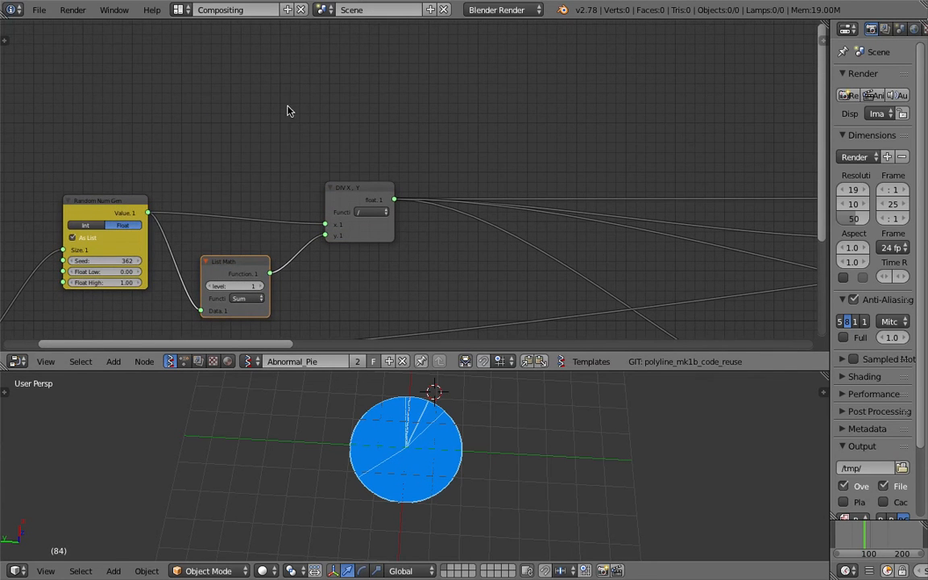
- Save over the file and move the second List Math node left, beside the DIV node's output
middle_click_drag(394, 286, 267, 174)
scroll(342, 176, "down", 2)
left_click(685, 262)
key("ctrl+s")
left_click_drag(696, 258, 355, 134)
left_click(535, 241)
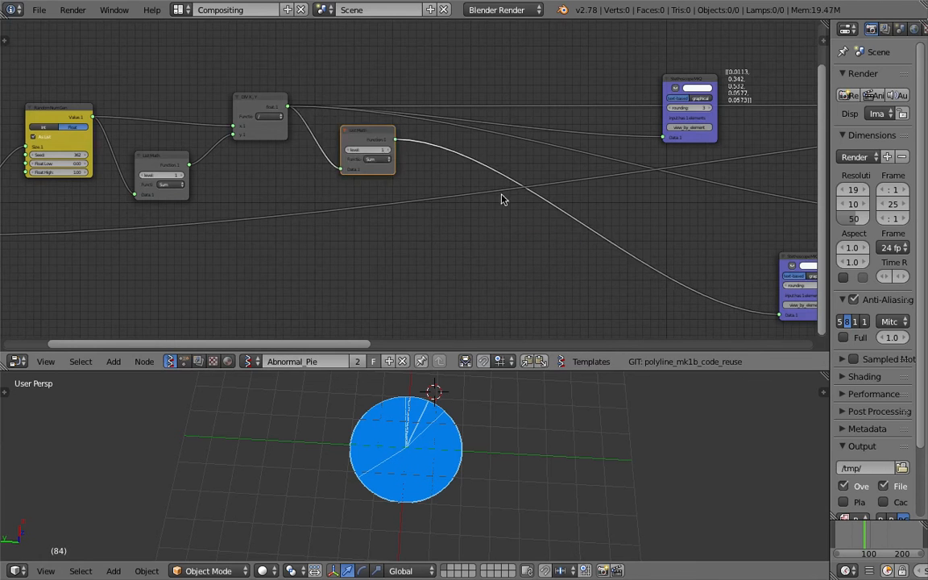
- Move the Stethoscope MK2 of the second List Math left, below that node, and read its sum
left_click_drag(797, 256, 475, 220)
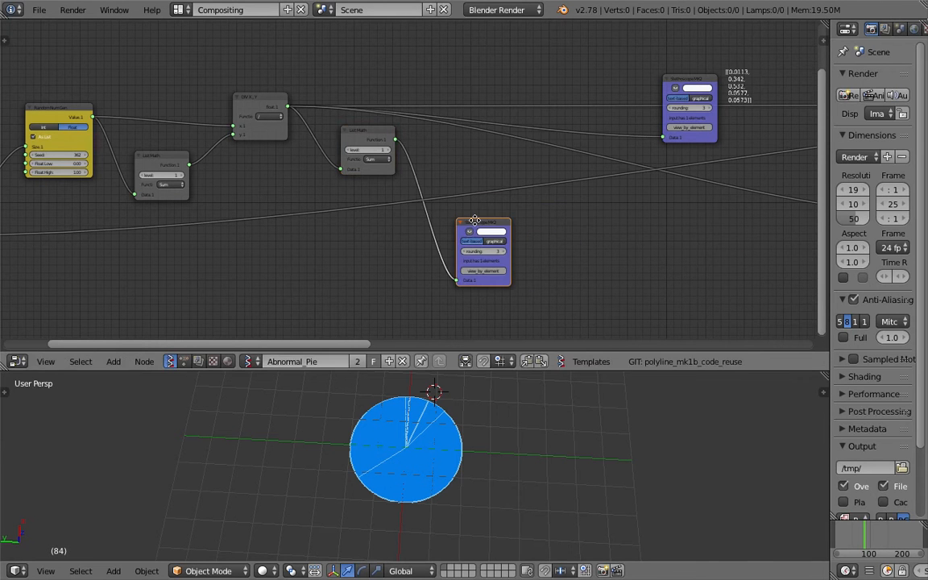
middle_click_drag(426, 221, 431, 191)
scroll(431, 191, "up", 2)
scroll(539, 248, "up", 3)
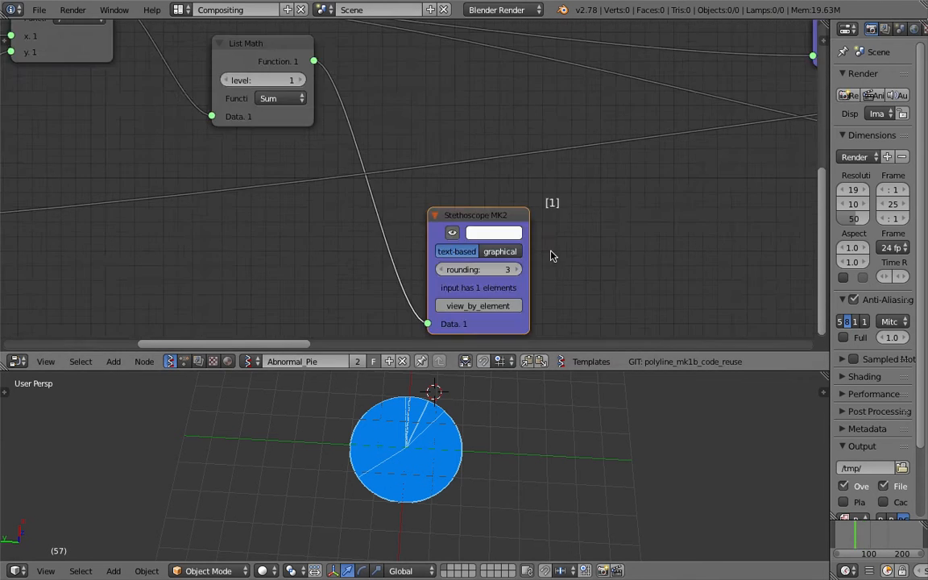
scroll(555, 237, "up", 2)
middle_click_drag(559, 197, 502, 114)
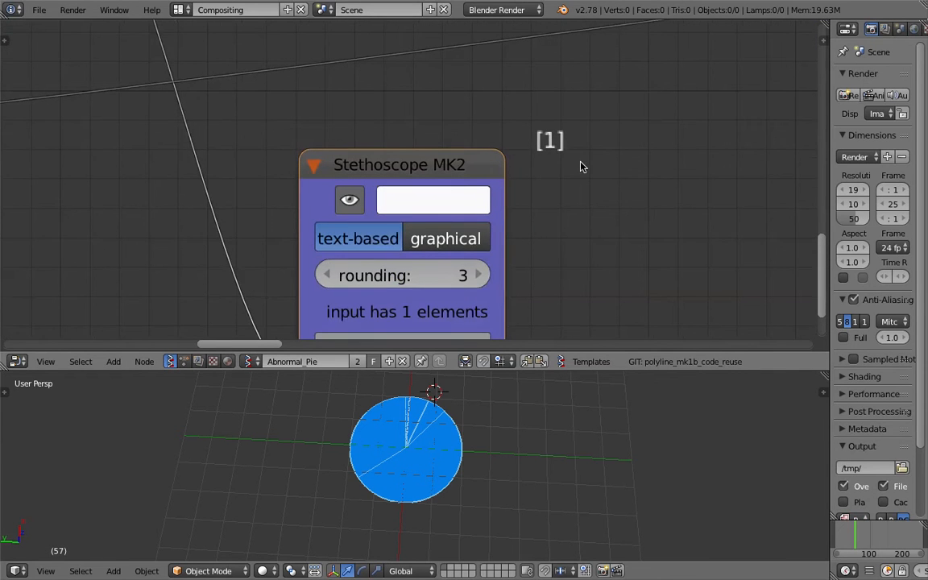
scroll(556, 242, "down", 4)
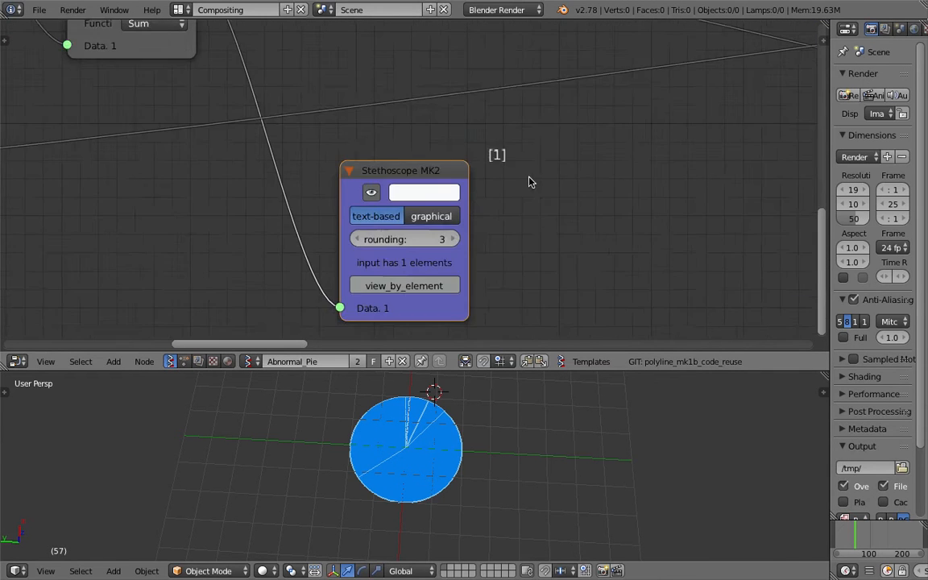
middle_click_drag(481, 166, 539, 203)
scroll(539, 203, "down", 5)
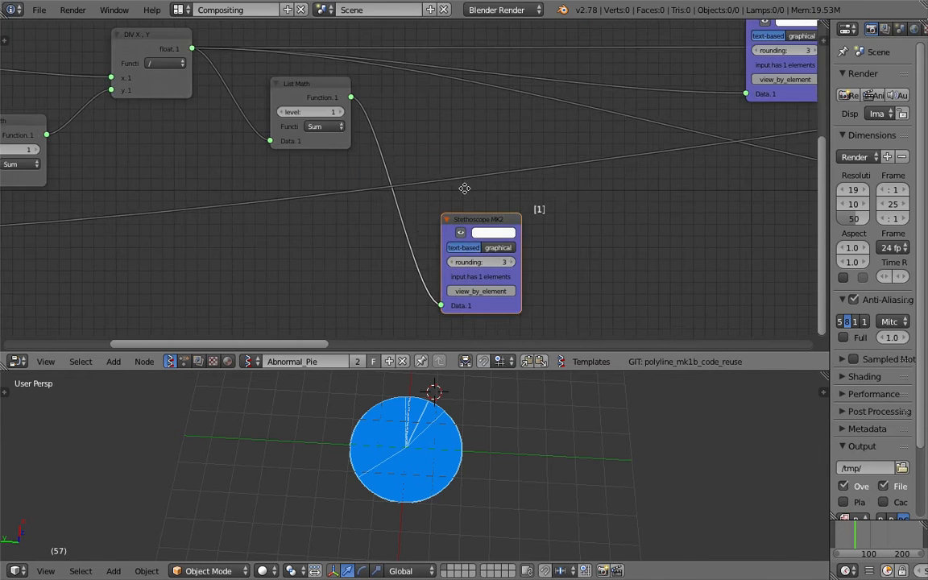
- Shift the second List Math and DIV nodes slightly left and down, and save over the file
middle_click_drag(464, 189, 532, 223)
left_click_drag(371, 127, 337, 143)
middle_click_drag(241, 136, 436, 132)
left_click_drag(413, 73, 386, 85)
middle_click_drag(391, 98, 394, 158)
key("ctrl+s")
left_click(394, 160)
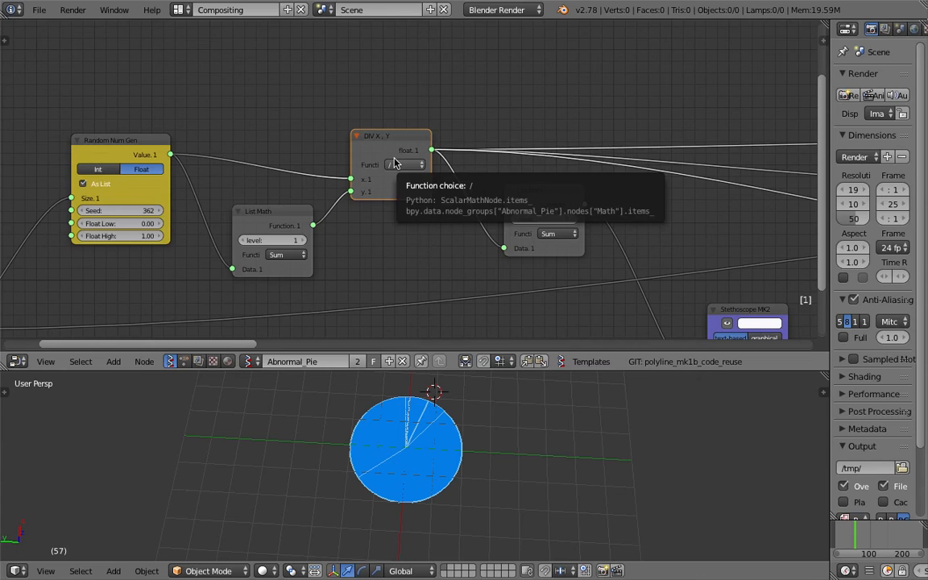
- Sketch a rough circle cut into uneven wedges with the grease pencil, above the DIV node
middle_click_drag(427, 79, 420, 178)
mouse_move(295, 116)
left_mouse_down()
mouse_move(309, 200)
mouse_move(435, 160)
mouse_move(337, 90)
mouse_move(326, 93)
mouse_move(366, 145)
left_mouse_up()
left_click_drag(427, 117, 366, 145)
left_click_drag(288, 176, 357, 151)
left_click_drag(335, 210, 360, 148)
mouse_move(374, 209)
left_mouse_down()
mouse_move(365, 149)
mouse_move(433, 234)
left_mouse_up()
mouse_move(472, 250)
middle_mouse_down()
mouse_move(454, 124)
mouse_move(427, 153)
middle_mouse_up()
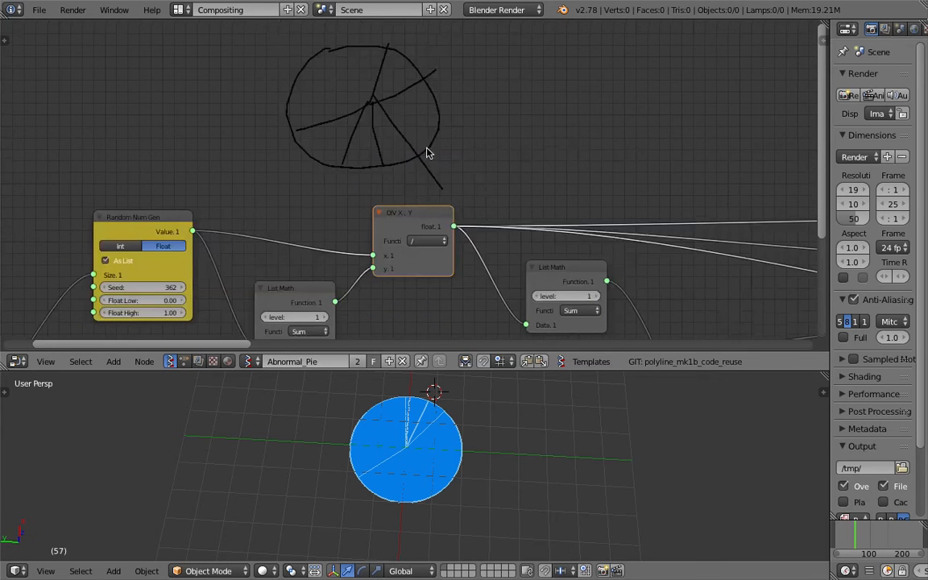
- Delete the grease pencil layer holding the sketched pie from the node editor
middle_click_drag(576, 211, 503, 199)
key("n")
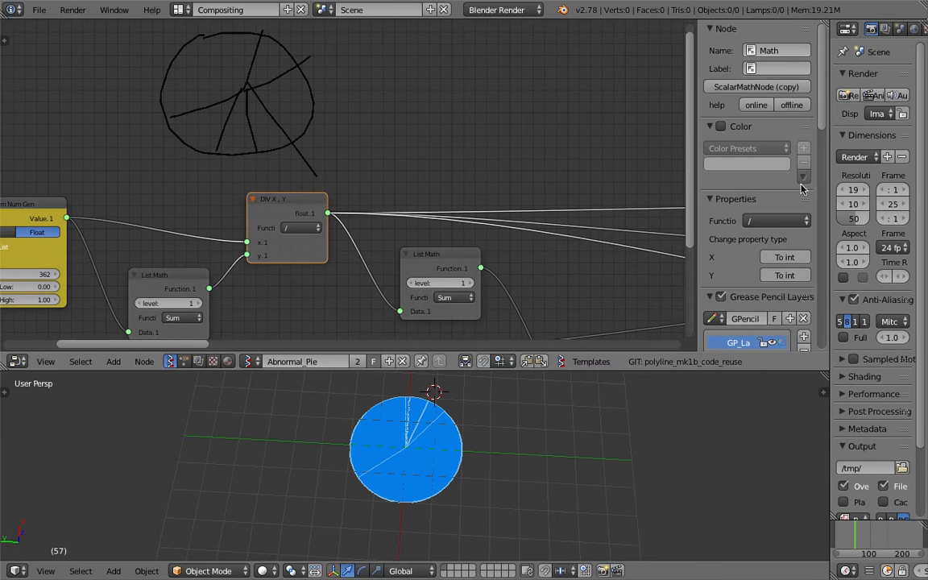
scroll(802, 261, "down", 2)
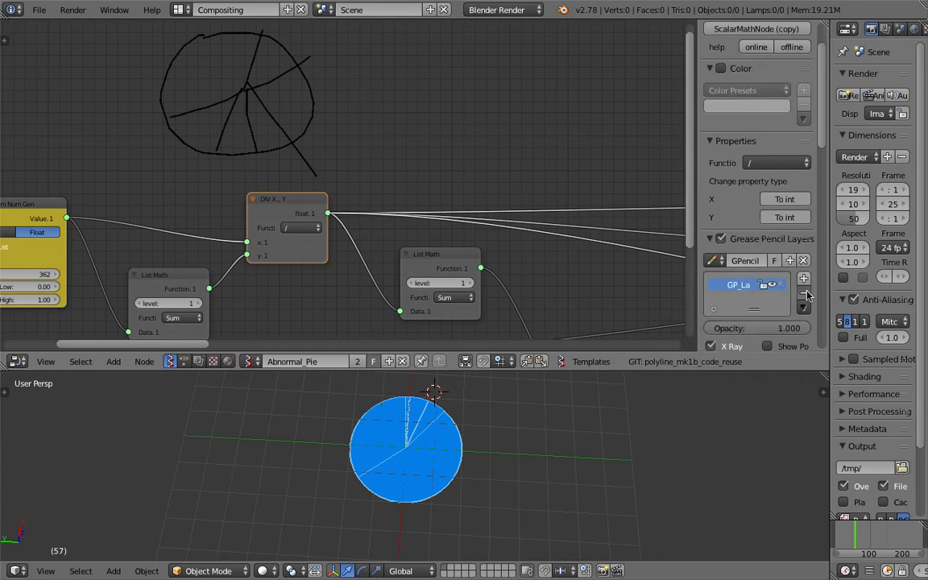
left_click(804, 294)
key("n")
- Move the second List Math node closer to the DIV node's output and save over the file
middle_click_drag(518, 193, 512, 128)
scroll(438, 193, "down", 2)
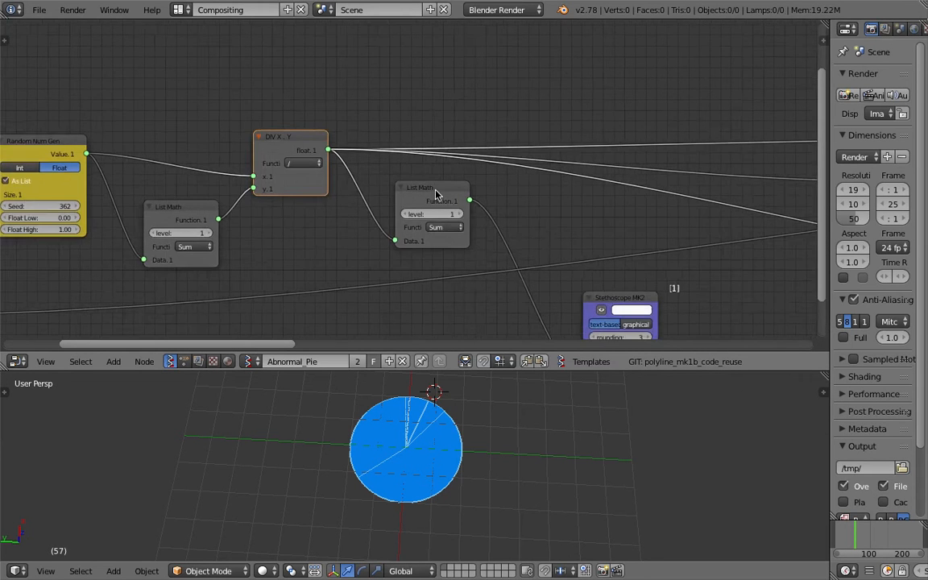
middle_click_drag(441, 198, 465, 176)
left_click_drag(472, 172, 448, 164)
middle_click_drag(448, 163, 454, 133)
key("ctrl+s")
left_click(453, 135)
- Set the seed of the Random Num Gen node to 390 and view the pie from another angle
middle_click_drag(436, 391, 423, 428)
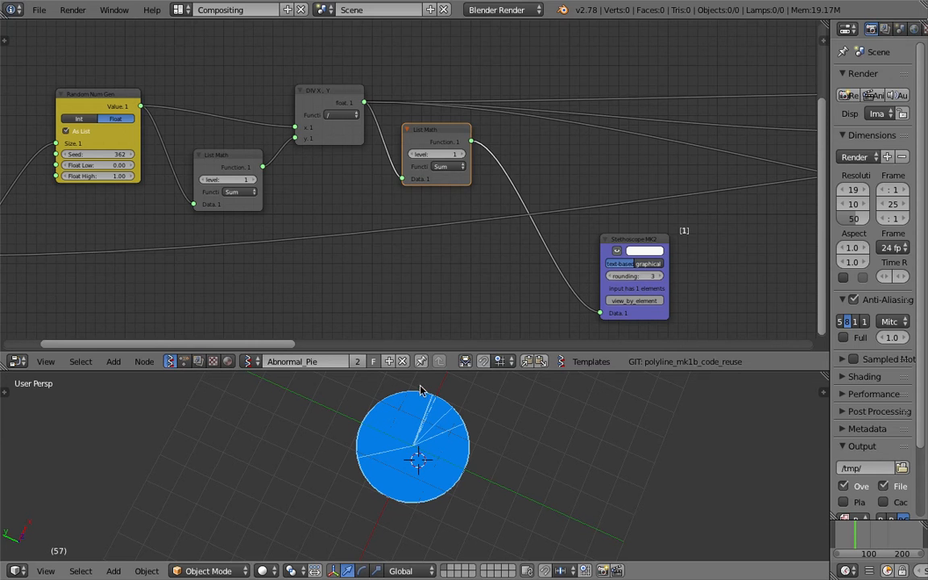
middle_click_drag(342, 263, 384, 249)
middle_click_drag(210, 186, 332, 181)
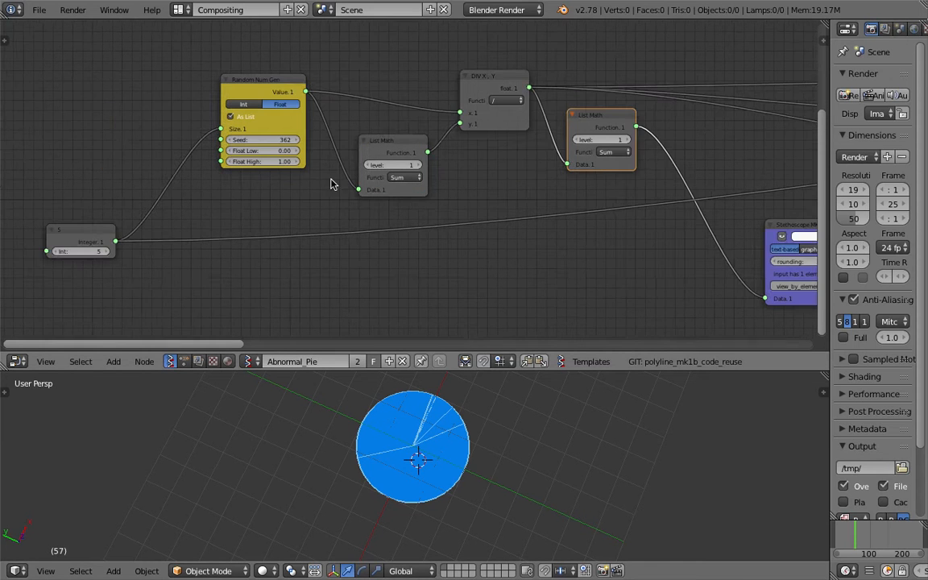
scroll(291, 279, "up", 2)
left_click_drag(251, 134, 275, 134)
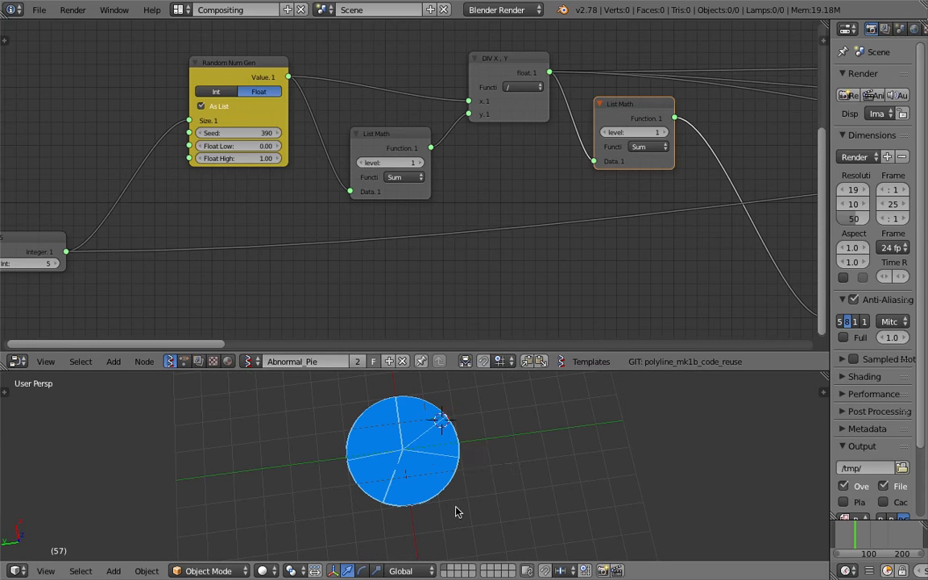
left_click(482, 457)
left_click(504, 460)
- Gather the second List Math node and its Stethoscope MK2 side by side, below the DIV node's output links
middle_click_drag(594, 233, 275, 239)
left_click(430, 213)
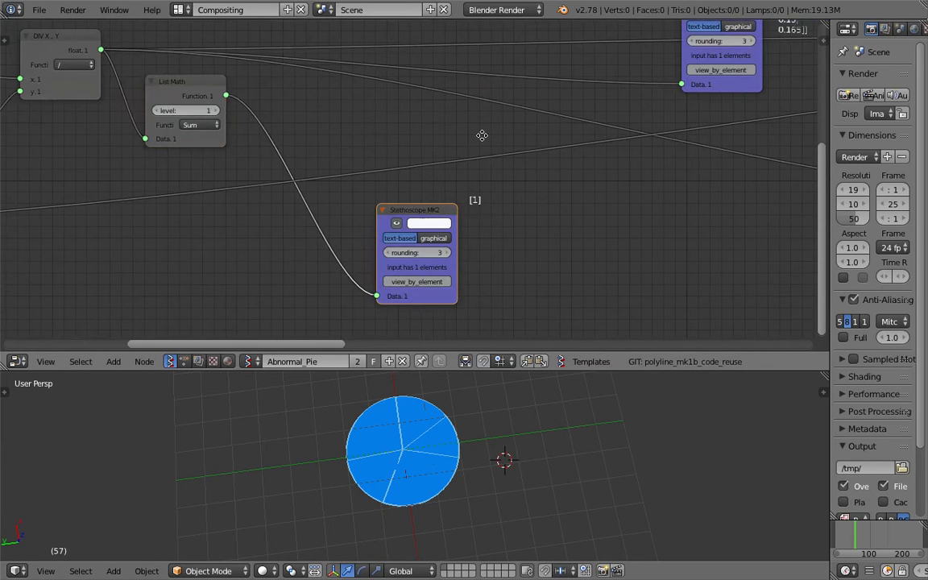
middle_click_drag(482, 135, 435, 190)
left_click_drag(664, 63, 512, 65)
left_click(365, 263)
middle_click_drag(245, 175, 425, 174)
left_click_drag(333, 137, 316, 137)
middle_click_drag(316, 136, 464, 151)
left_click_drag(425, 156, 487, 299)
middle_click_drag(548, 307, 463, 187)
left_click_drag(584, 164, 538, 213)
left_click_drag(435, 175, 472, 229)
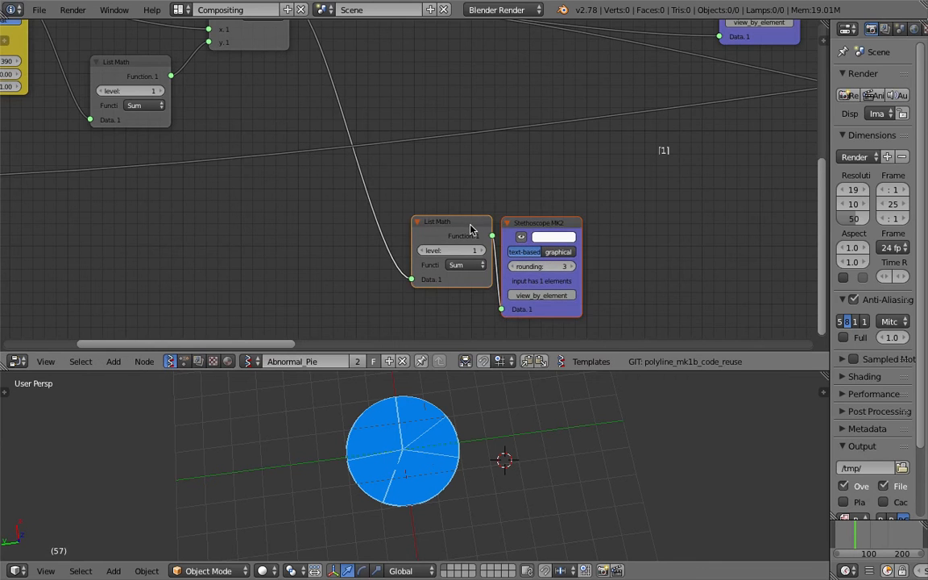
- Join the second List Math and its Stethoscope MK2 in a frame and position it below the links
key("ctrl+j")
left_click_drag(517, 205, 514, 224)
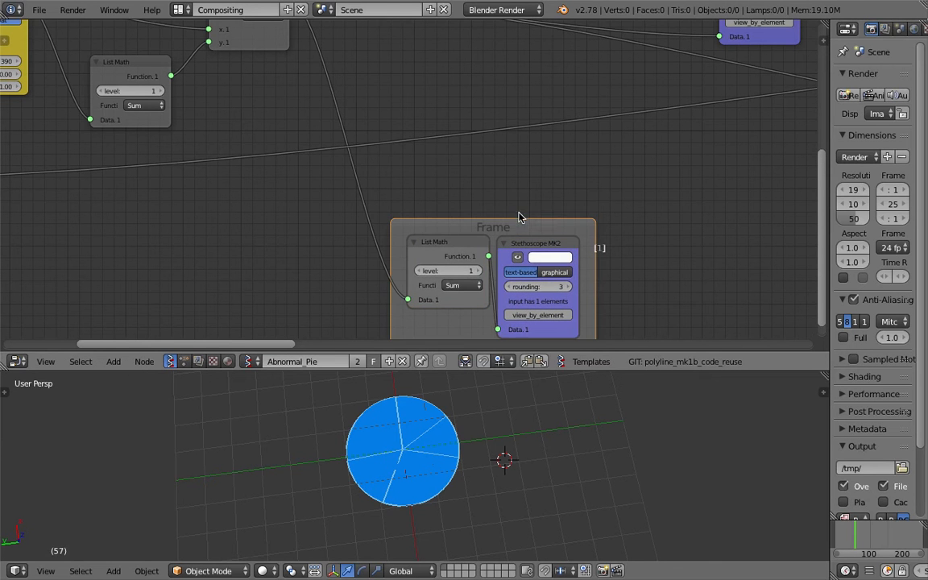
middle_click_drag(443, 264, 430, 231)
key("a")
scroll(561, 241, "down", 1)
middle_click_drag(560, 241, 514, 354)
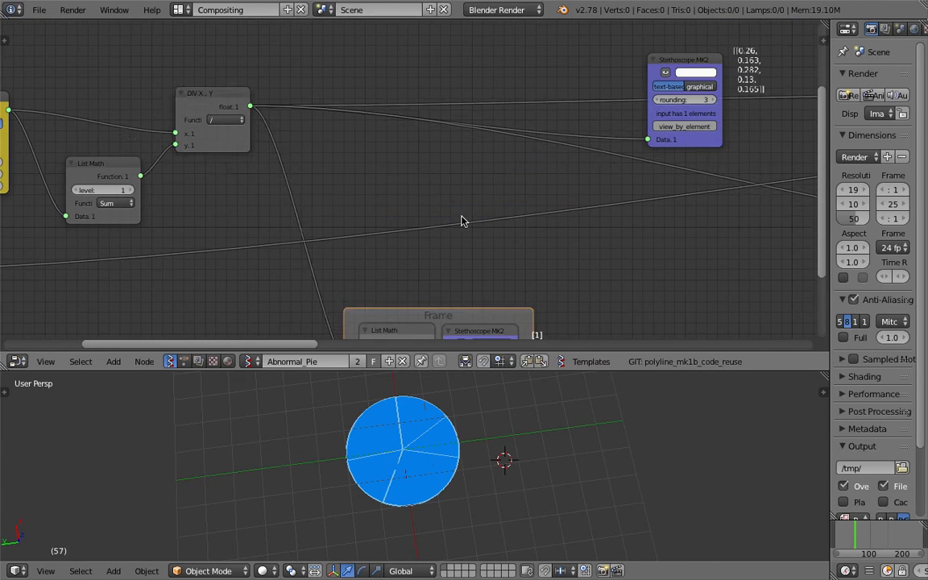
- Shift the DIV node slightly right and down, and bring its Stethoscope MK2 closer to the output
left_click_drag(218, 93, 229, 108)
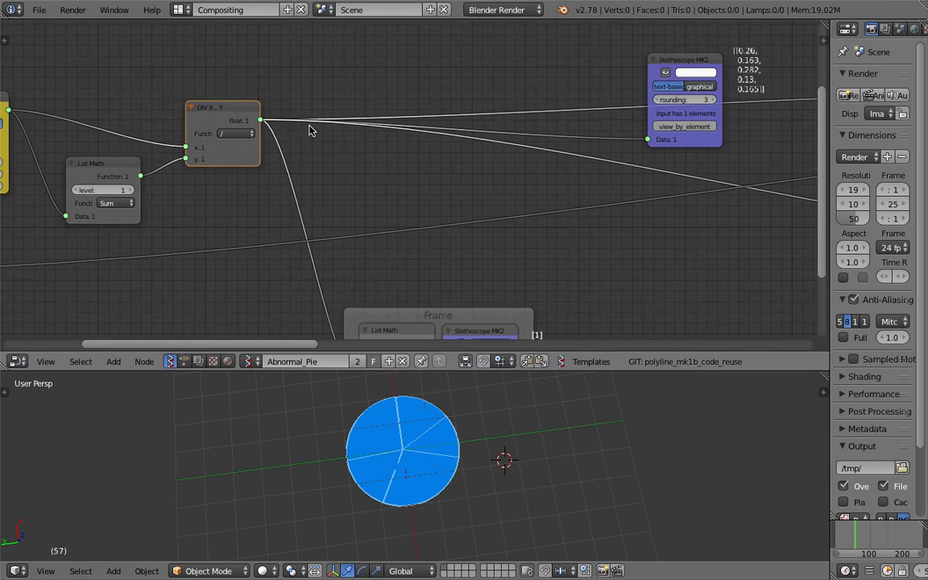
middle_click_drag(536, 119, 350, 168)
left_click_drag(486, 118, 376, 54)
middle_click_drag(499, 131, 493, 135)
scroll(493, 135, "up", 2)
left_click(850, 536)
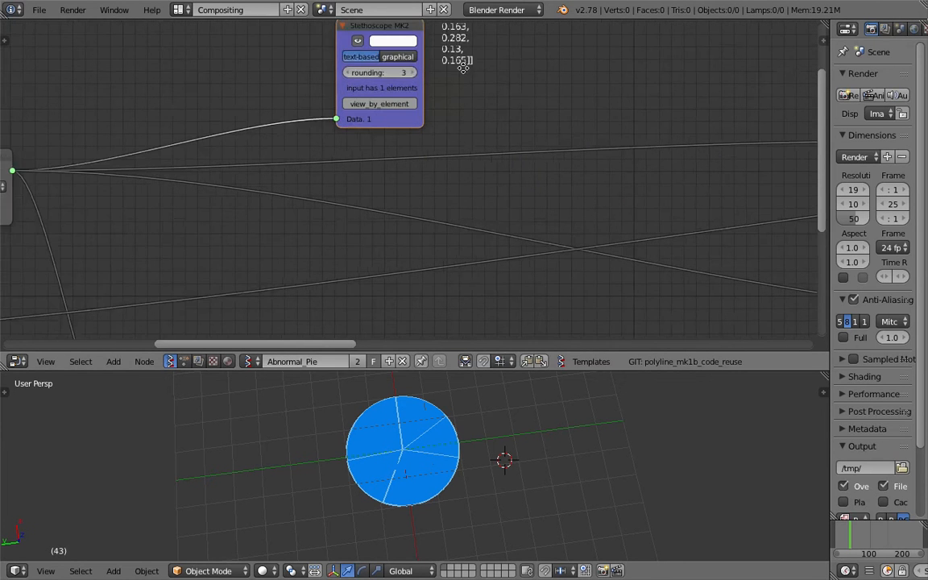
- Read the normalised values in the DIV node's Stethoscope MK2 and delete that viewer node
middle_click_drag(463, 69, 439, 155)
scroll(439, 156, "up", 2)
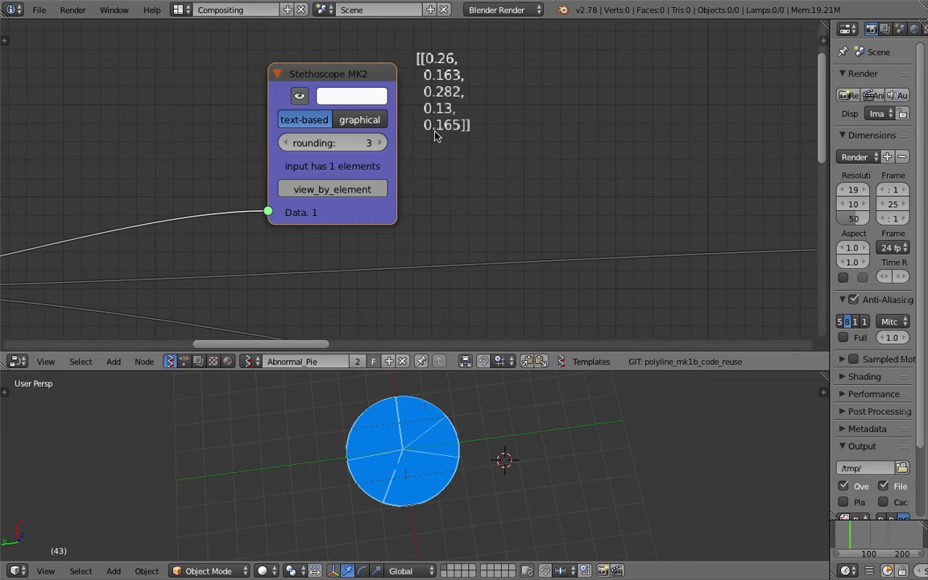
scroll(435, 67, "down", 5)
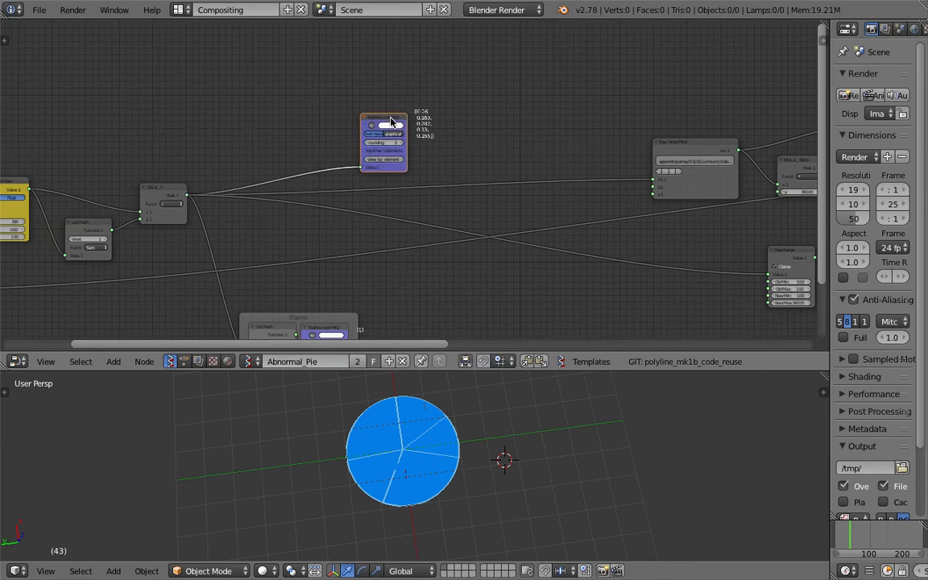
key("x")
- Move the Exec Node Mod left and up, away from the MUL node, and examine its expression and inputs
middle_click_drag(555, 152, 299, 137)
scroll(300, 137, "up", 4)
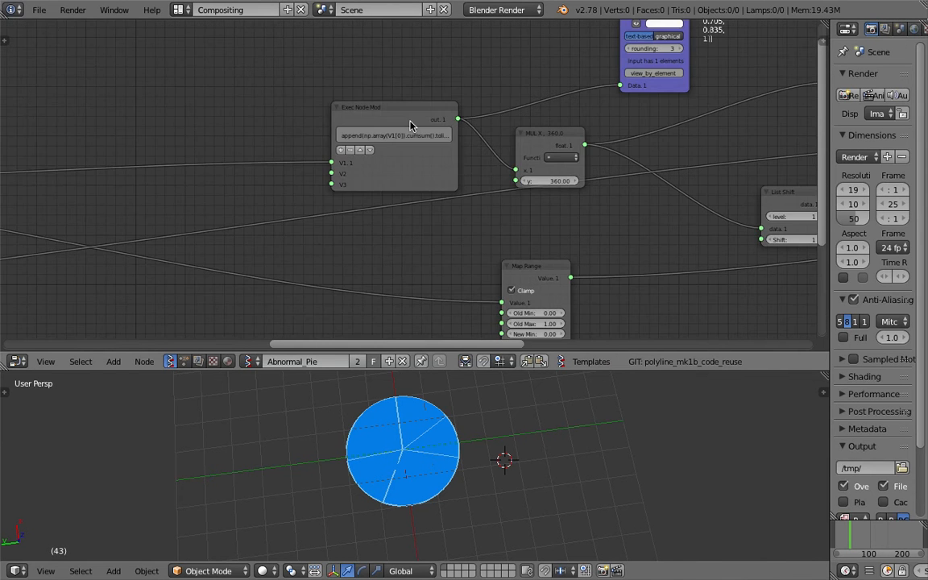
left_click_drag(409, 121, 252, 90)
middle_click_drag(252, 91, 358, 141)
scroll(373, 174, "up", 4)
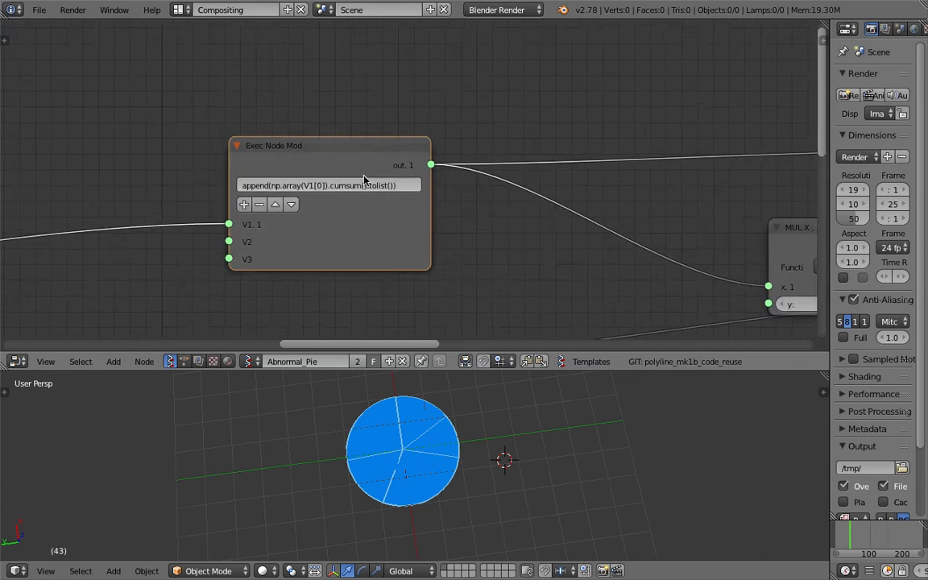
scroll(340, 181, "up", 2)
middle_click_drag(250, 197, 341, 158)
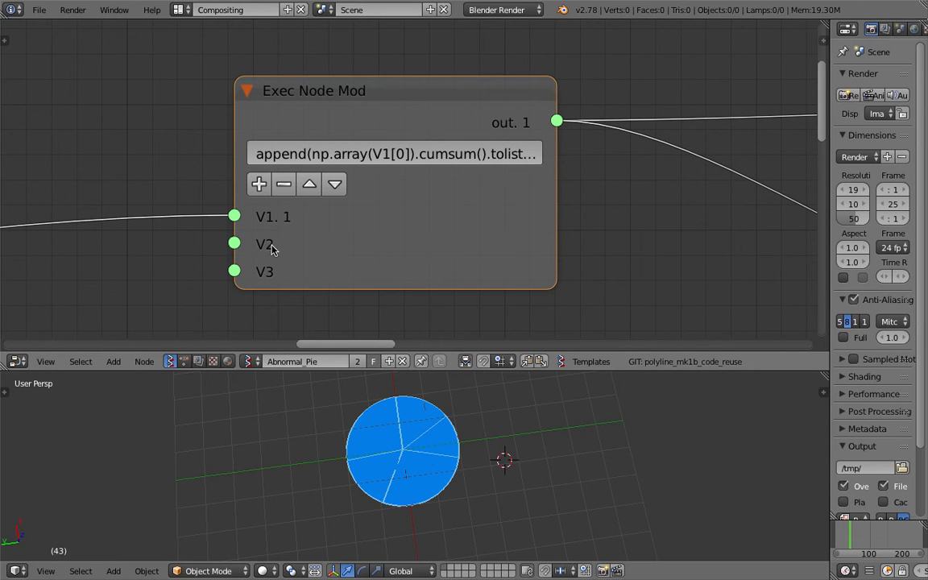
scroll(324, 247, "down", 2)
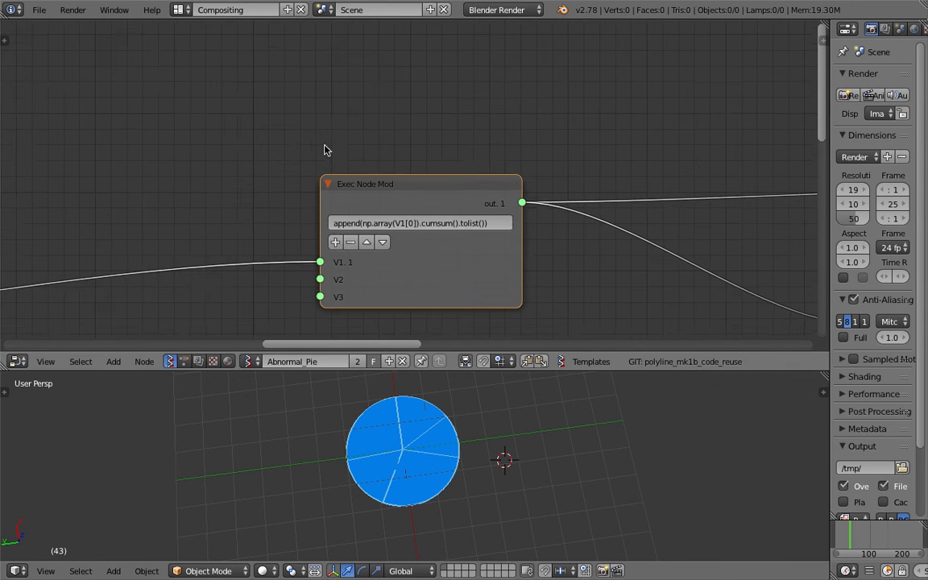
- Add a new Exec Node Mod through the node search and place it above the existing one
key("alt+space")
type("exec")
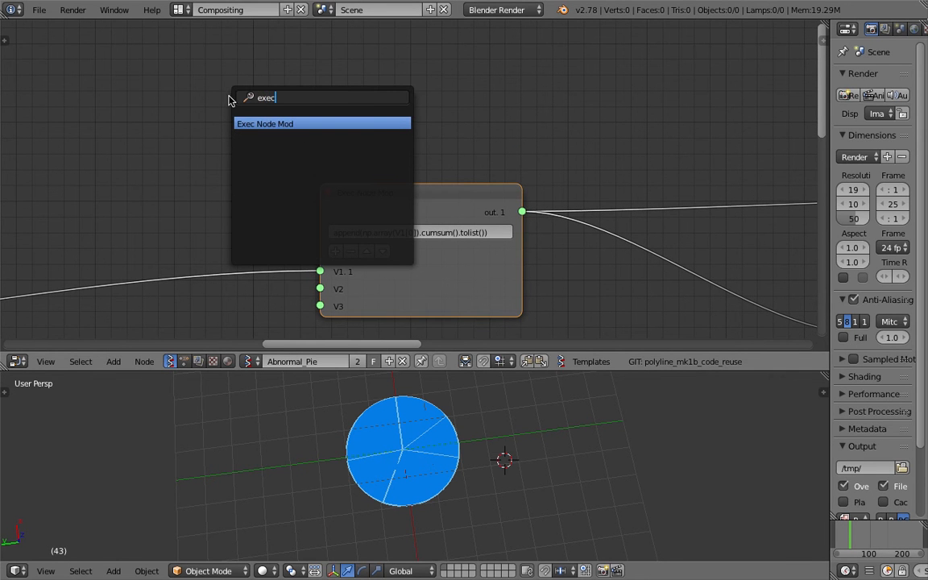
key("Return")
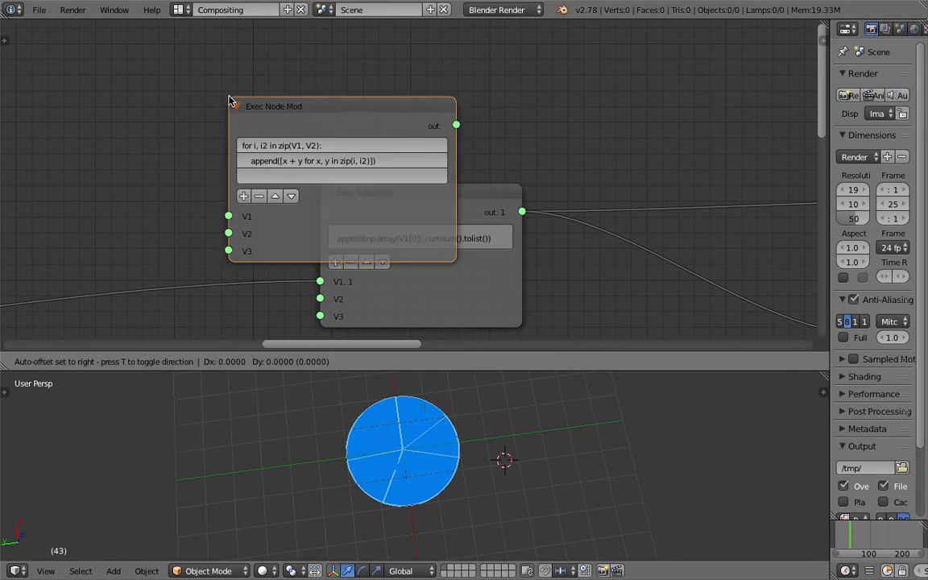
left_click(194, 22)
middle_click_drag(167, 139, 163, 214)
left_click_drag(284, 110, 384, 90)
scroll(366, 97, "up", 2)
- Examine the default code lines and the V1, V2 and V3 inputs of the new Exec Node Mod
scroll(362, 106, "up", 1)
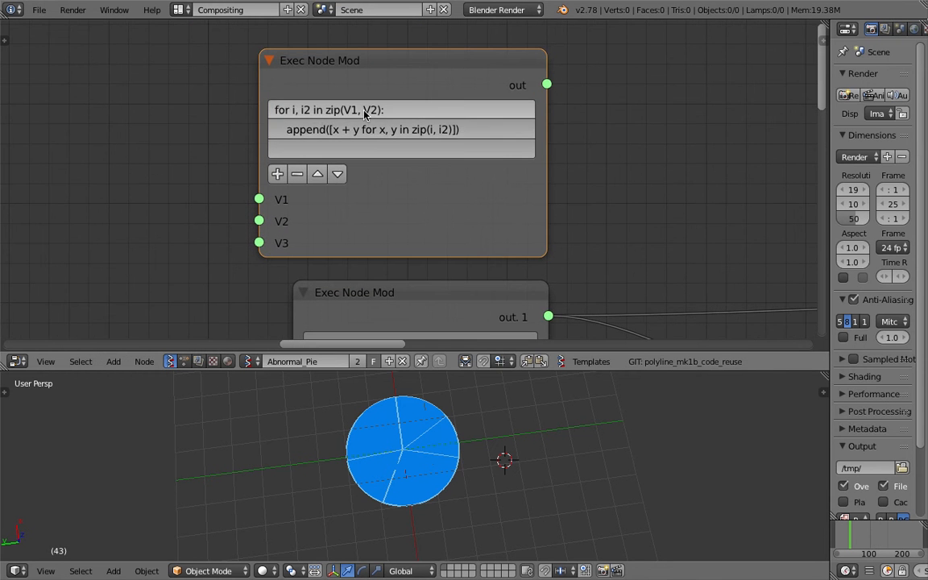
scroll(338, 119, "up", 1)
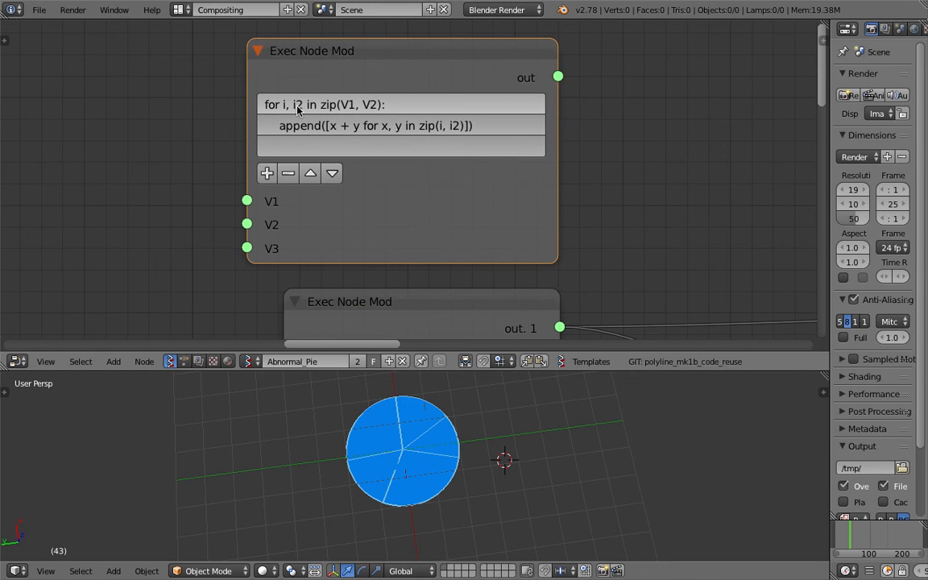
scroll(297, 109, "up", 1)
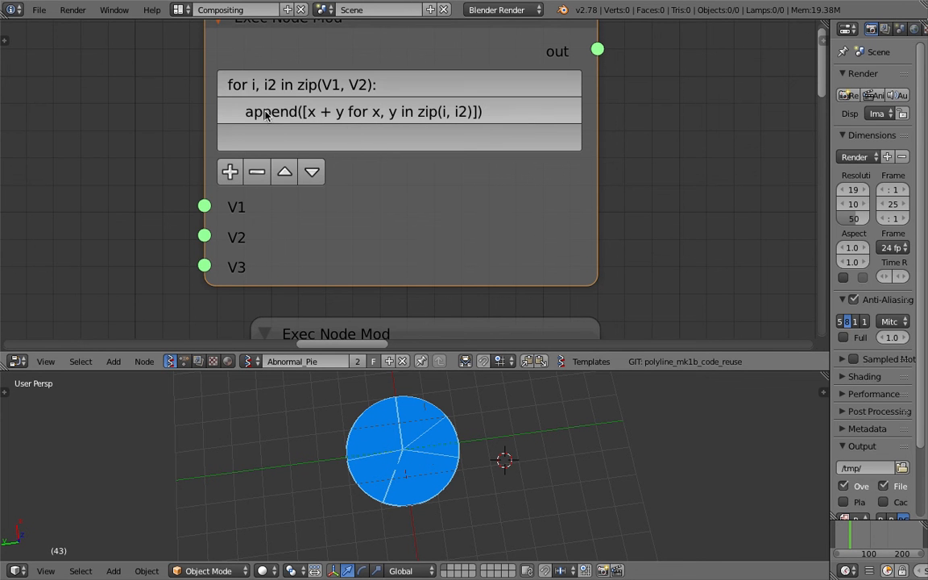
scroll(549, 111, "down", 4)
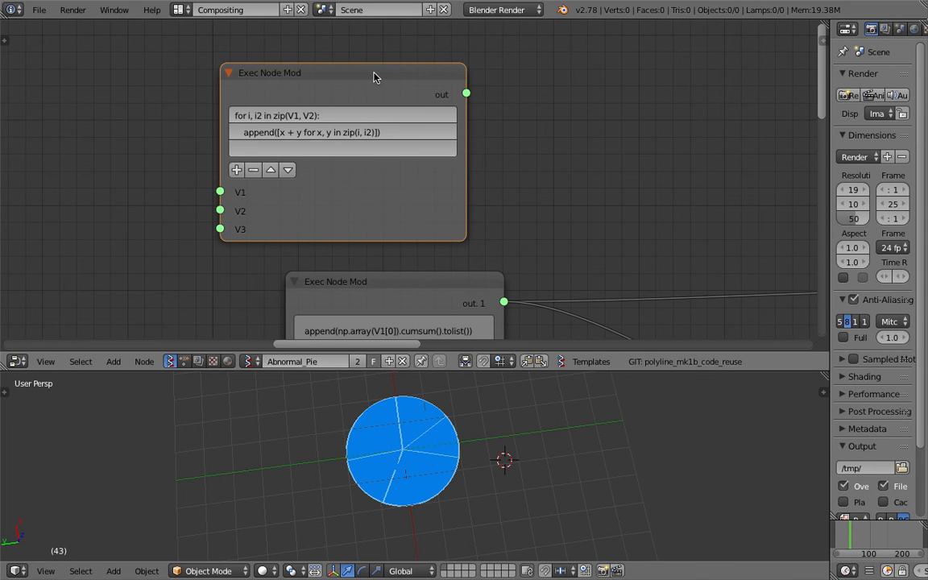
scroll(371, 75, "up", 1)
scroll(368, 81, "up", 3)
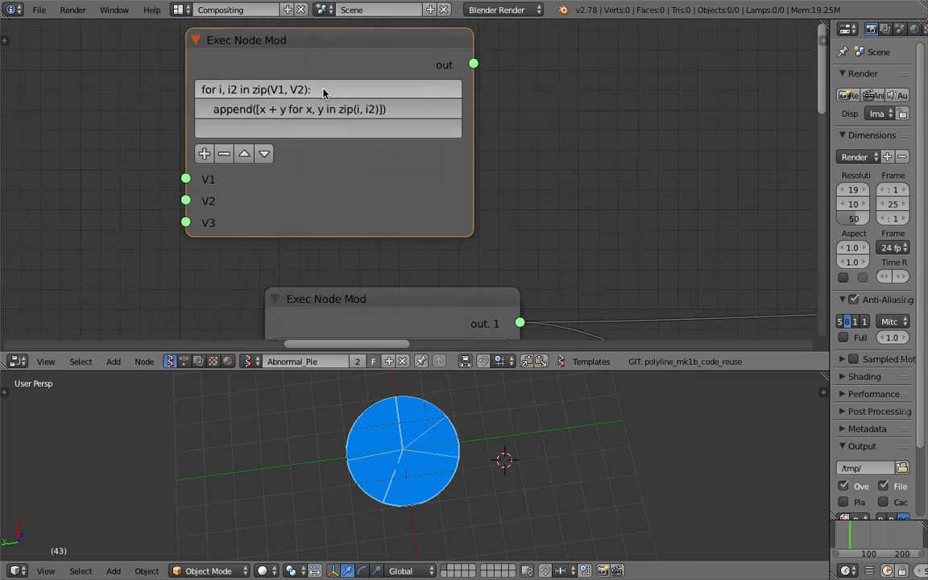
middle_click_drag(337, 124, 346, 146)
scroll(331, 144, "down", 2)
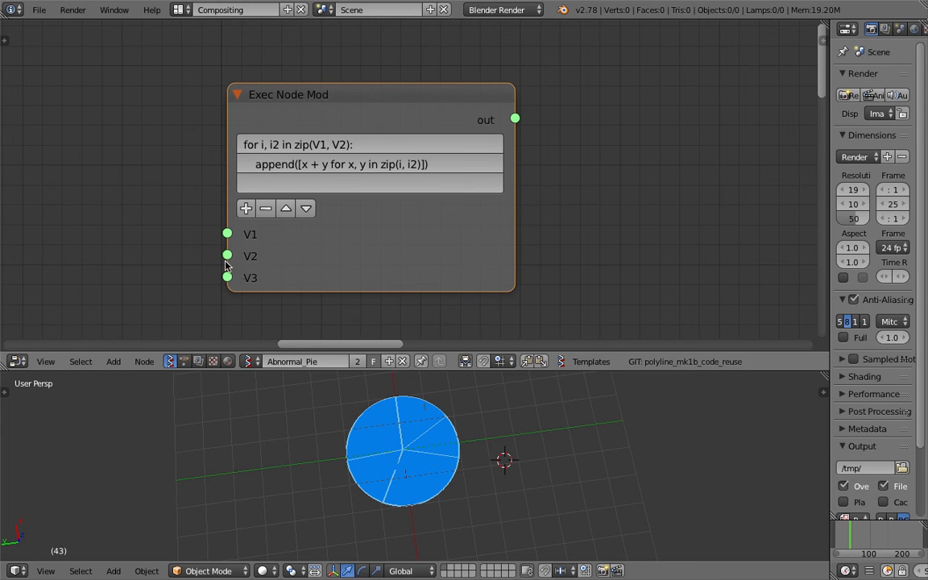
middle_click_drag(644, 123, 606, 127)
left_click_drag(481, 121, 525, 116)
scroll(515, 120, "down", 5)
left_click_drag(389, 121, 400, 118)
scroll(360, 128, "up", 3)
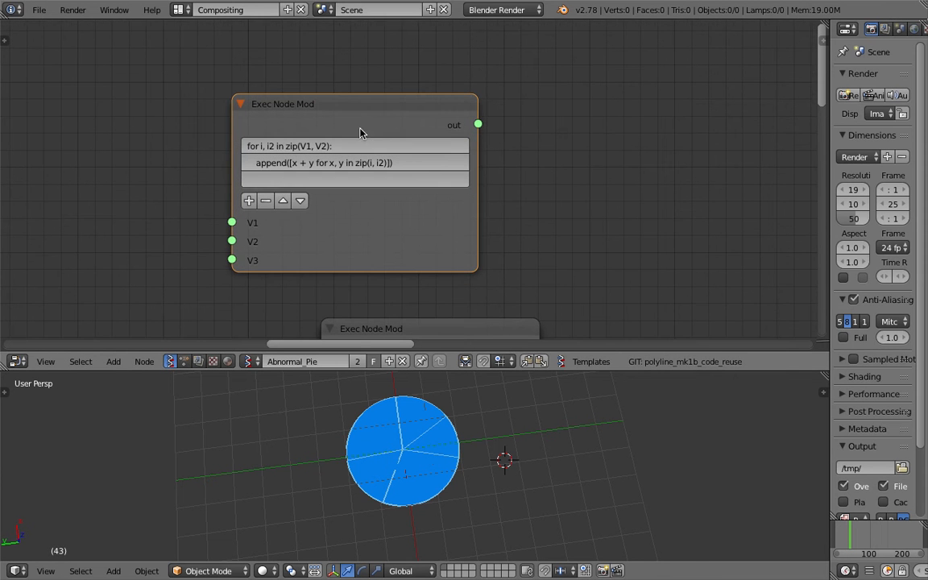
- Delete the newly added Exec Node Mod with the default code
middle_click_drag(321, 128, 259, 96)
left_click_drag(259, 83, 239, 60)
key("x")
- Widen the remaining Exec Node Mod slightly to give its cumsum expression more room
middle_click_drag(359, 193, 328, 78)
middle_click_drag(338, 166, 315, 108)
left_click(311, 123)
scroll(413, 167, "up", 2)
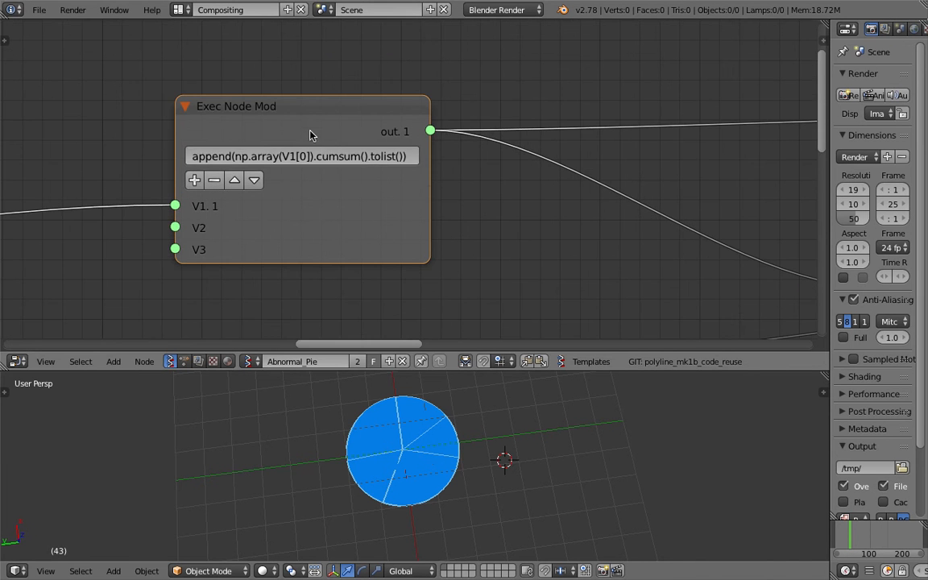
left_click_drag(429, 179, 441, 182)
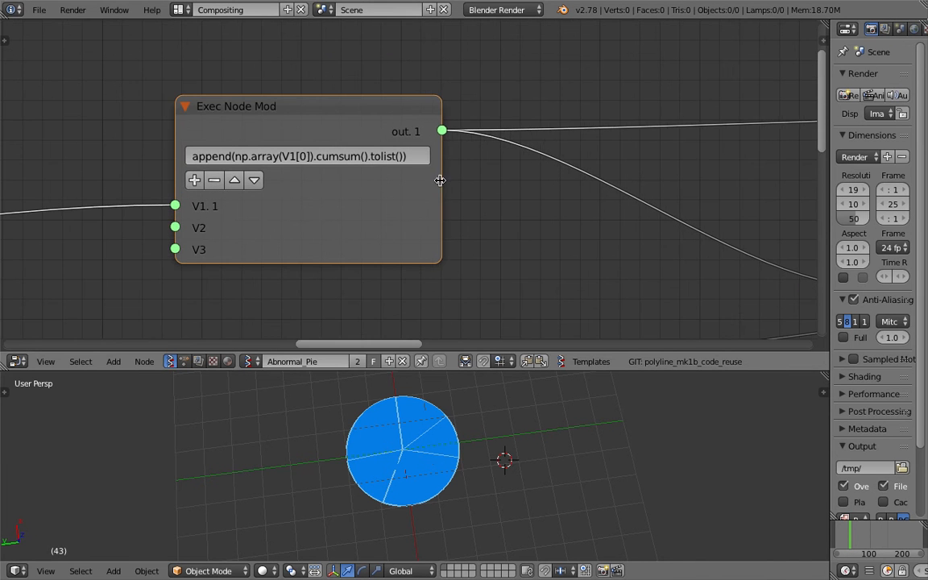
- Examine the expression append(np.array(V1[0]).cumsum().tolist()) in the Exec Node Mod
scroll(422, 181, "up", 2)
middle_click_drag(423, 181, 460, 192)
scroll(249, 146, "up", 3)
middle_click_drag(249, 146, 300, 144)
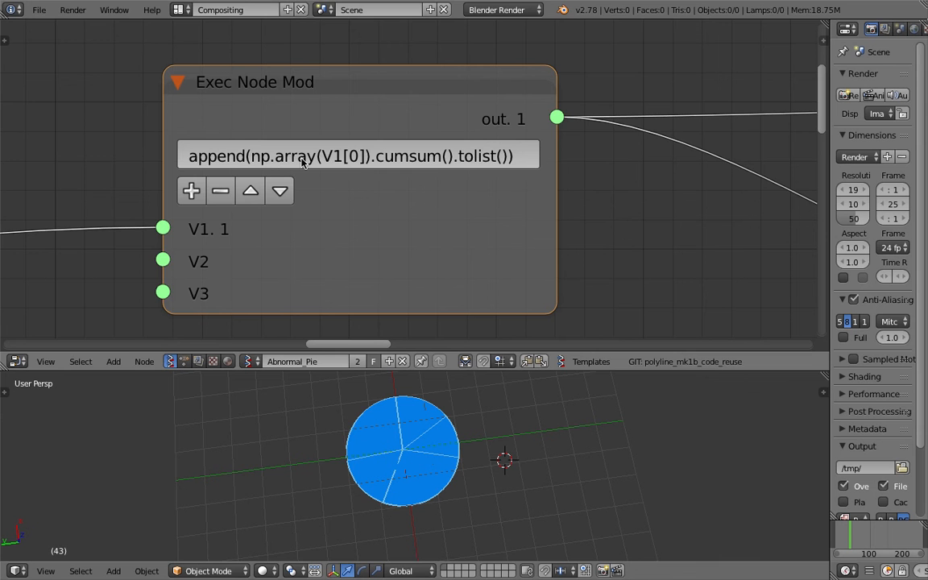
scroll(271, 164, "down", 1)
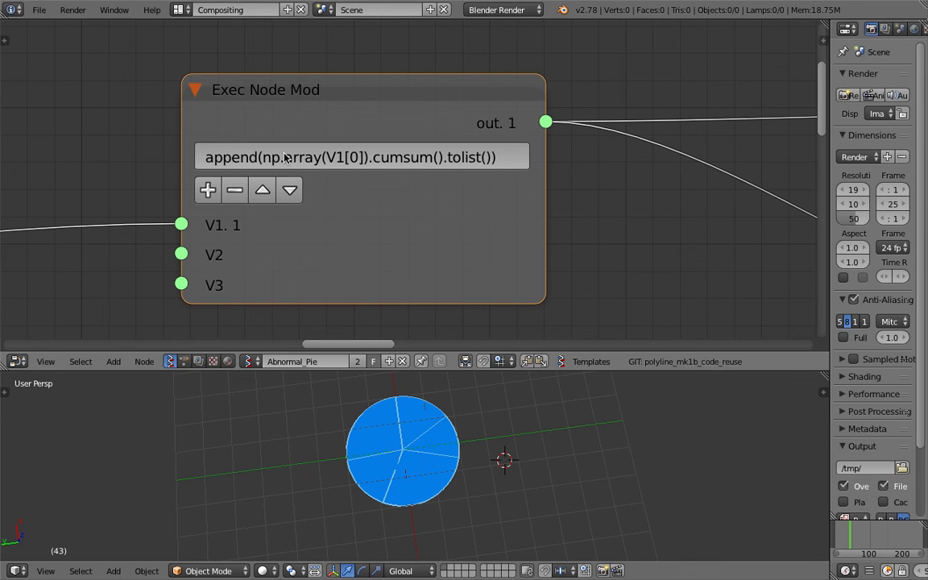
scroll(564, 203, "down", 2)
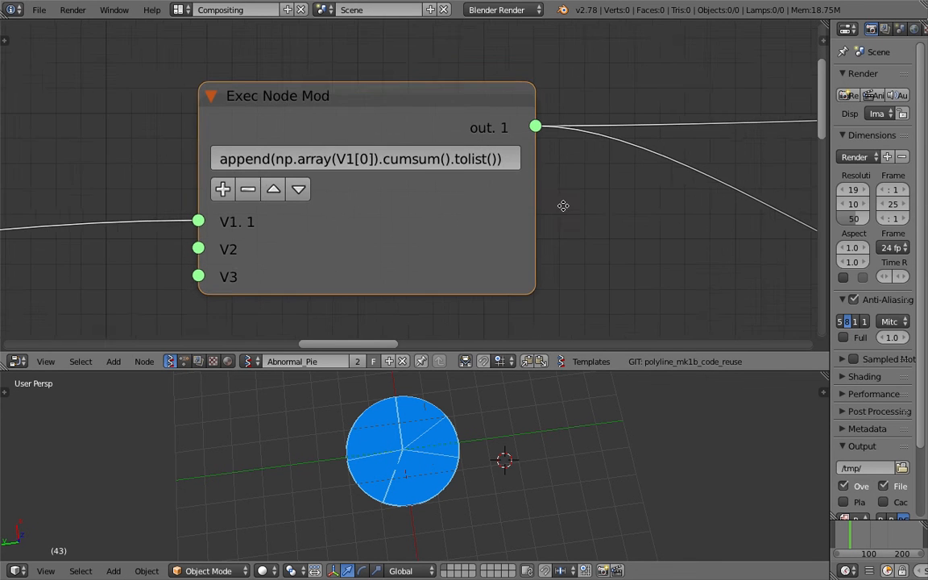
middle_click_drag(559, 210, 531, 211)
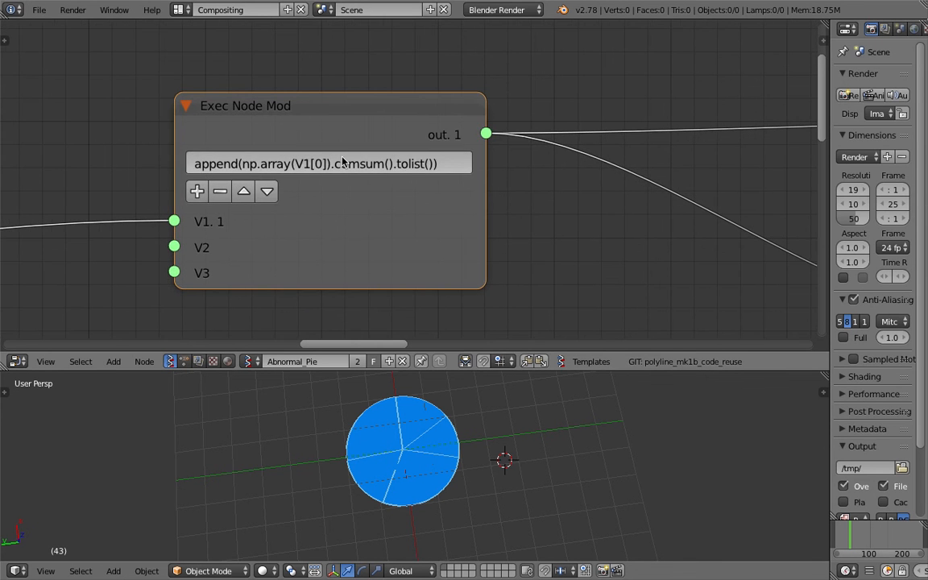
- Review the cumsum() and tolist() parts of the Exec Node Mod expression and the node's line controls
scroll(383, 158, "up", 2)
middle_click_drag(386, 153, 379, 147)
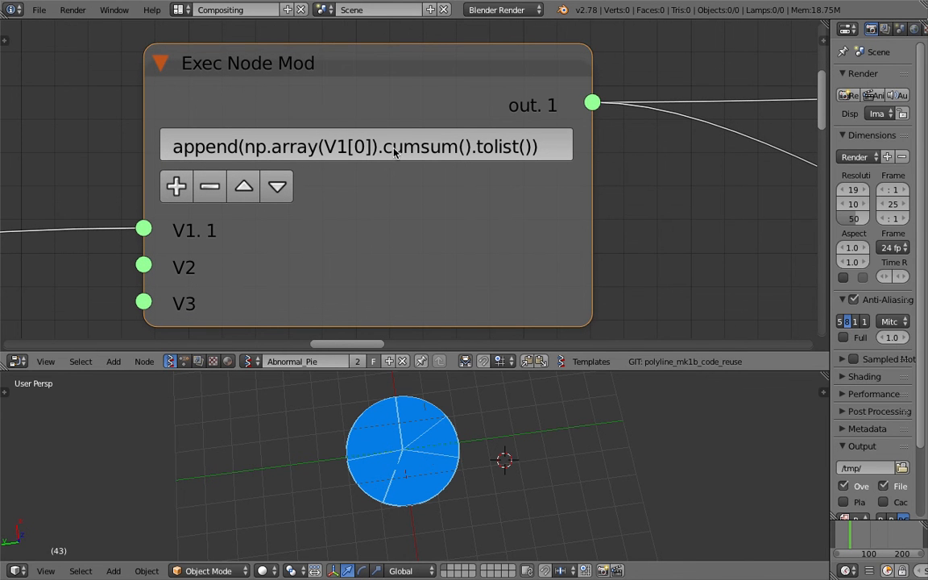
scroll(403, 154, "down", 1)
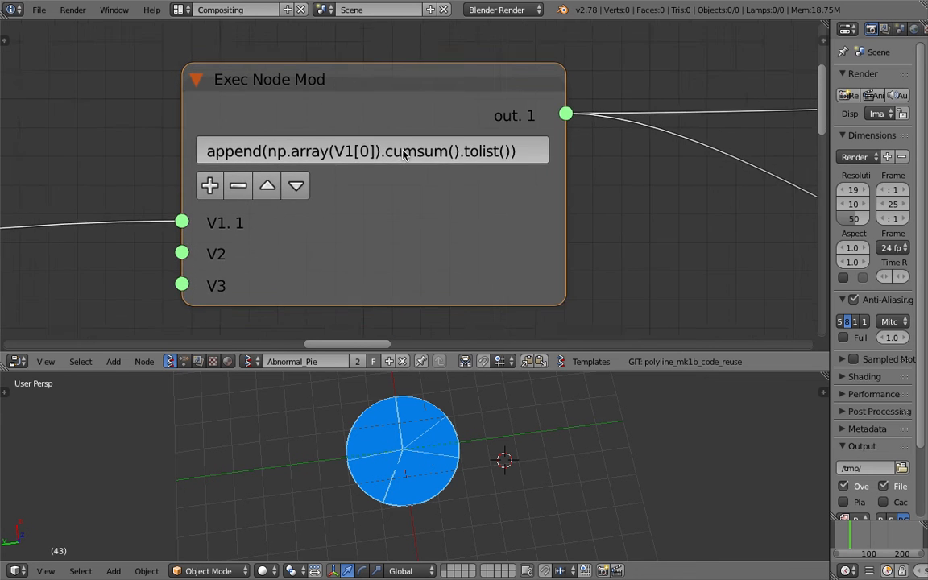
middle_click_drag(403, 152, 384, 155)
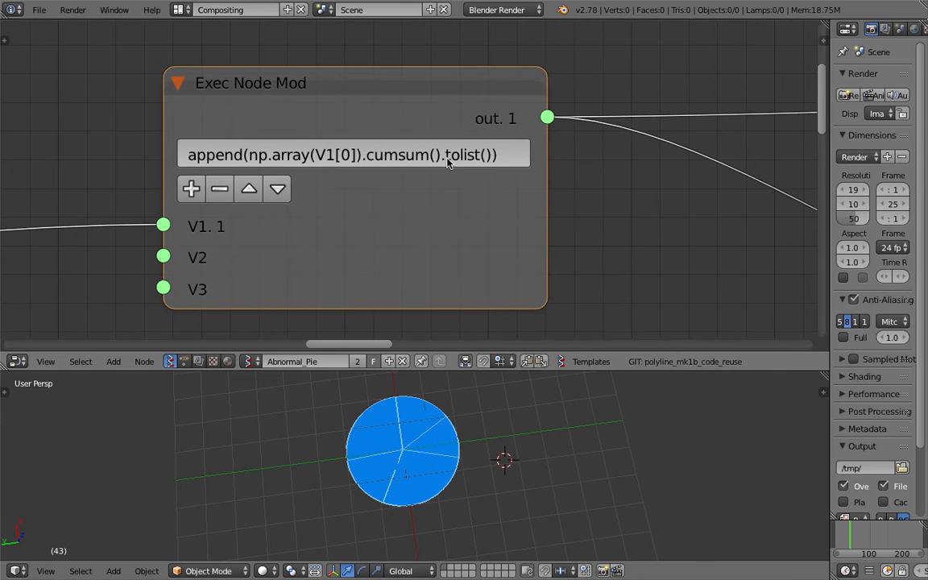
scroll(403, 142, "up", 1)
scroll(403, 141, "down", 2)
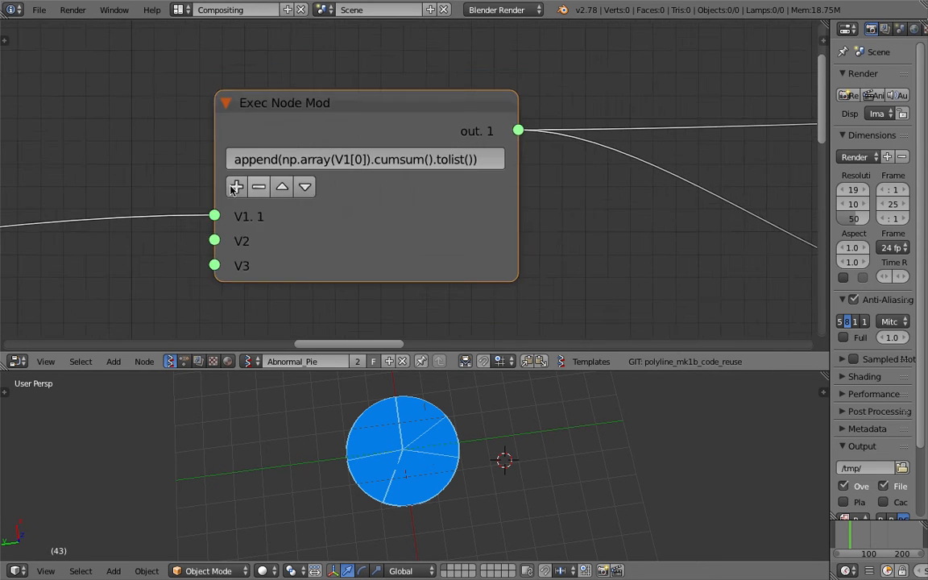
scroll(232, 200, "down", 2)
middle_click_drag(229, 205, 485, 180)
middle_click_drag(474, 72, 363, 114)
scroll(370, 142, "up", 3)
- Save the blend file with the Exec Node Mod still in view
key("ctrl+s")
left_click(375, 148)
middle_click_drag(352, 162, 331, 134)
scroll(372, 166, "down", 1)
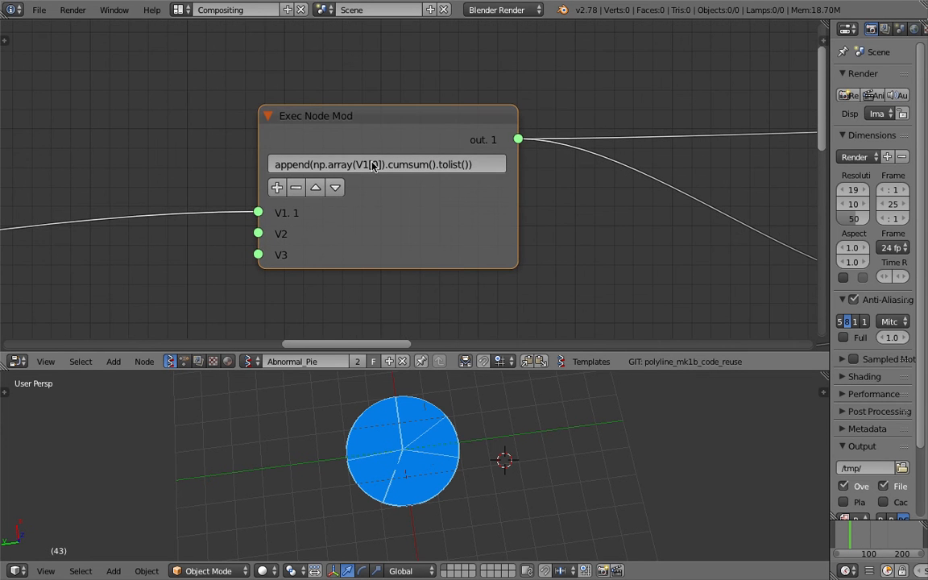
- Sketch a Grease Pencil annotation above the Exec Node Mod showing a few tally strokes divided by the word "total"
scroll(372, 164, "down", 7)
middle_click_drag(372, 164, 394, 214)
scroll(194, 146, "up", 4)
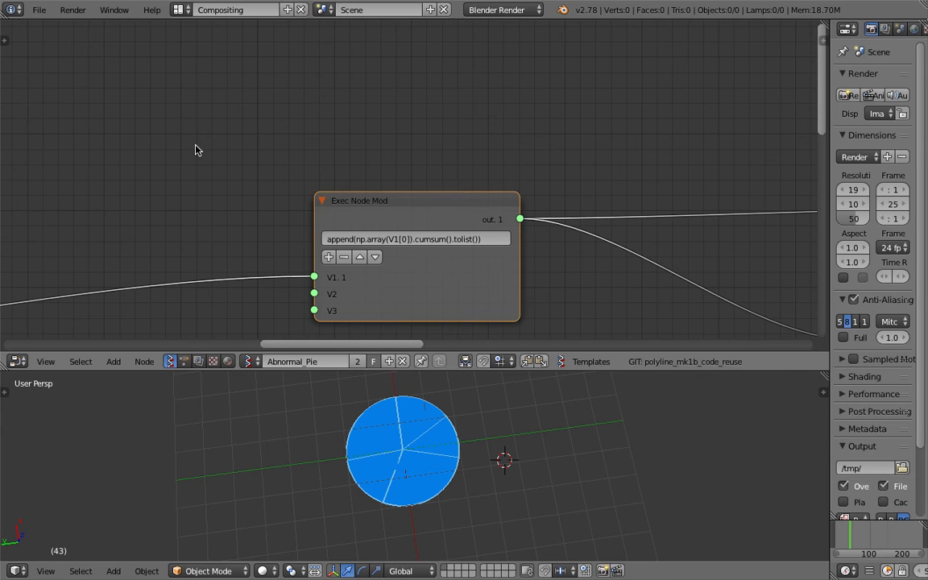
middle_click_drag(187, 138, 188, 141)
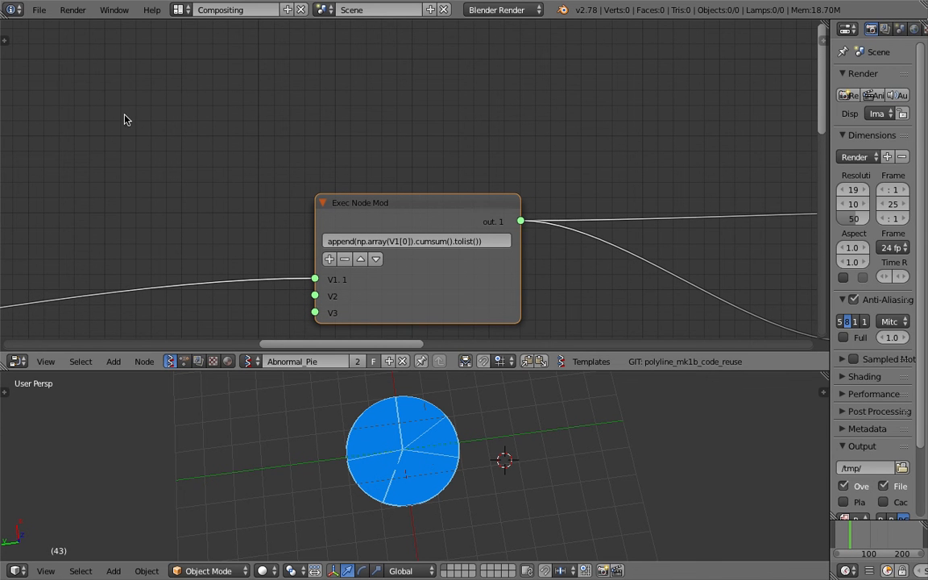
left_click_drag(133, 103, 134, 141)
scroll(171, 119, "up", 1)
left_click_drag(177, 77, 112, 176)
mouse_move(221, 127)
left_mouse_down()
mouse_move(211, 143)
mouse_move(156, 144)
mouse_move(173, 161)
mouse_move(202, 153)
mouse_move(219, 170)
left_mouse_up()
left_click_drag(223, 129, 229, 178)
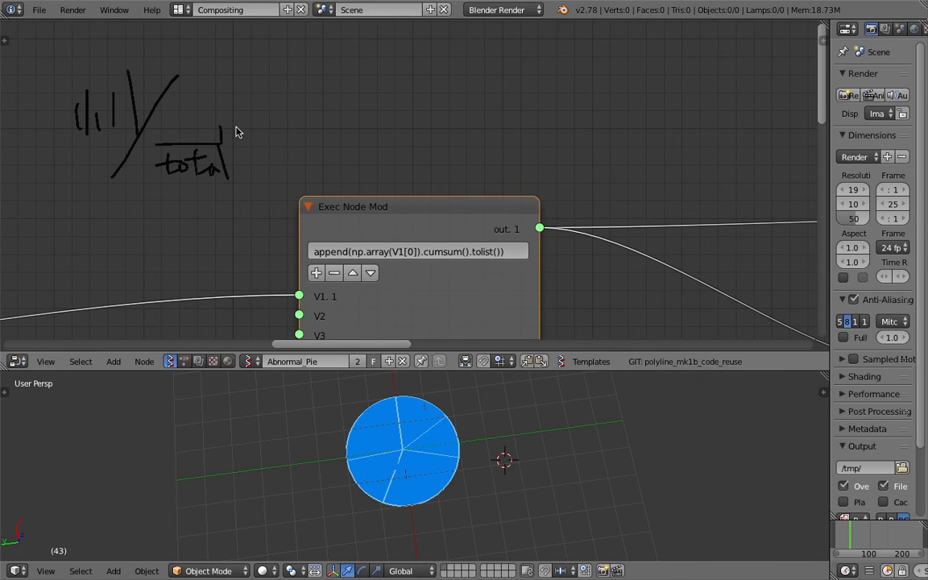
- Add a closing brace, a circled plus sign and a circled 1 beside the division sketch, and circle the sketch
mouse_move(256, 40)
left_mouse_down()
mouse_move(270, 60)
mouse_move(258, 178)
left_mouse_up()
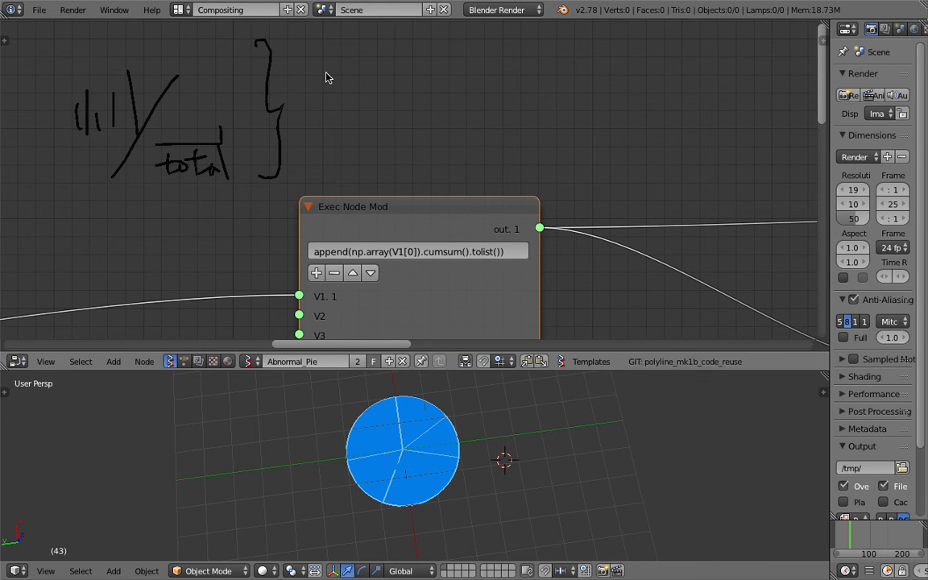
mouse_move(314, 47)
left_mouse_down()
mouse_move(314, 71)
mouse_move(312, 39)
left_mouse_up()
mouse_move(81, 71)
left_mouse_down()
mouse_move(79, 182)
mouse_move(99, 62)
mouse_move(137, 67)
left_mouse_up()
mouse_move(384, 68)
left_mouse_down()
mouse_move(383, 104)
mouse_move(384, 66)
mouse_move(421, 80)
mouse_move(376, 56)
left_mouse_up()
mouse_move(471, 107)
middle_mouse_down()
mouse_move(377, 113)
mouse_move(326, 155)
mouse_move(348, 184)
middle_mouse_up()
scroll(381, 120, "down", 1)
left_click_drag(356, 74, 375, 94)
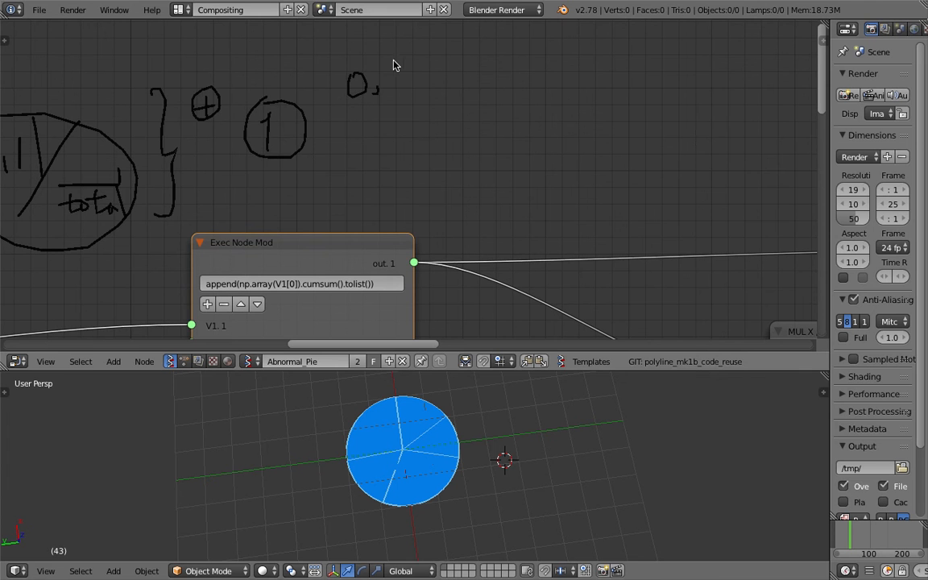
left_click_drag(411, 106, 450, 67)
left_click_drag(469, 75, 467, 80)
key("ctrl+z")
key("ctrl+z")
key("ctrl+z")
key("ctrl+z")
key("ctrl+z")
key("ctrl+z")
- Handwrite the example number list 1, 3, 5, 7, 12 next to the circled 1
mouse_move(375, 55)
left_mouse_down()
mouse_move(376, 80)
mouse_move(398, 88)
left_mouse_up()
left_click_drag(435, 50, 436, 80)
left_click_drag(489, 69, 479, 83)
mouse_move(506, 41)
left_mouse_down()
mouse_move(496, 74)
mouse_move(526, 39)
mouse_move(530, 73)
mouse_move(569, 100)
mouse_move(582, 97)
left_mouse_up()
mouse_move(616, 46)
left_mouse_down()
mouse_move(618, 65)
mouse_move(670, 68)
left_mouse_up()
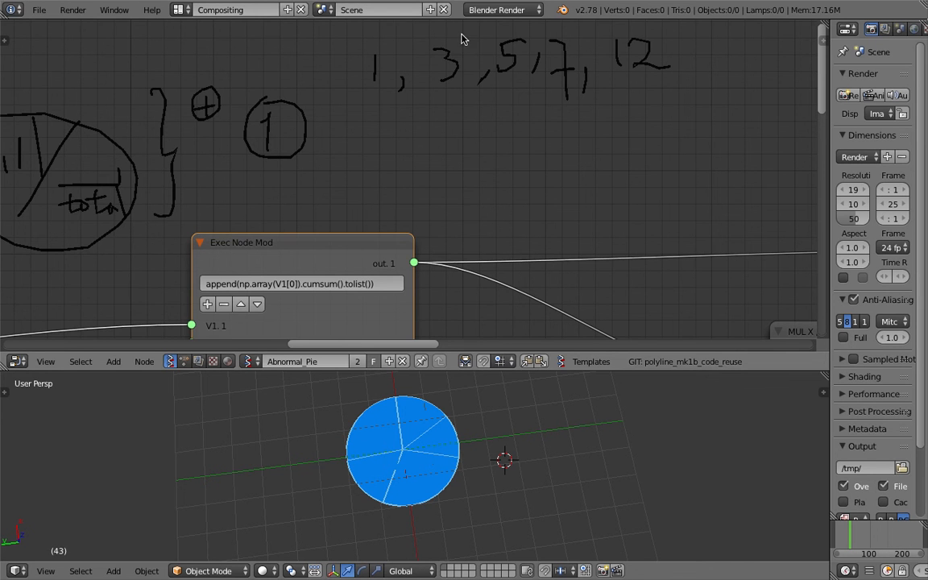
- Draw a fraction line under the example number list and write the divisor 28 beneath it
middle_click_drag(414, 130, 348, 124)
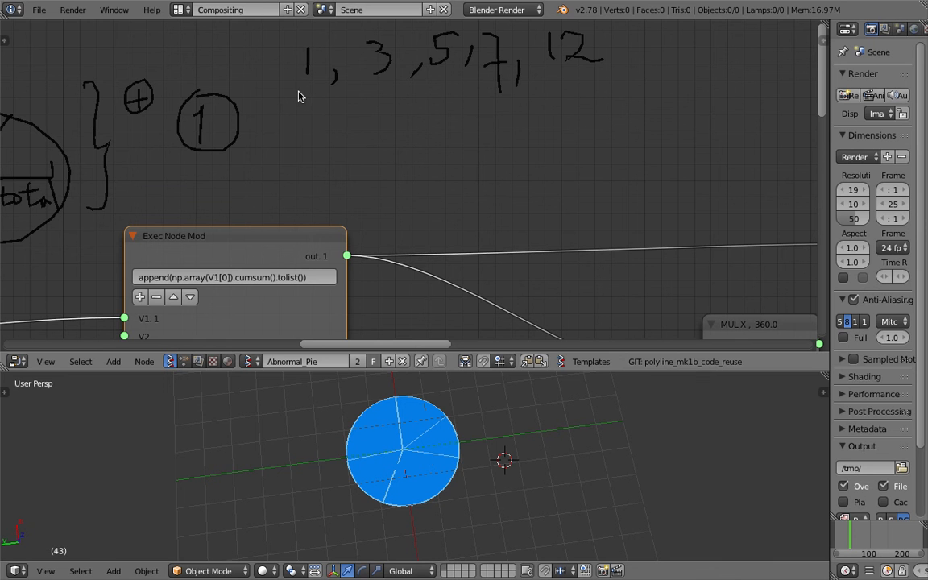
mouse_move(297, 91)
left_mouse_down()
mouse_move(369, 79)
mouse_move(611, 71)
left_mouse_up()
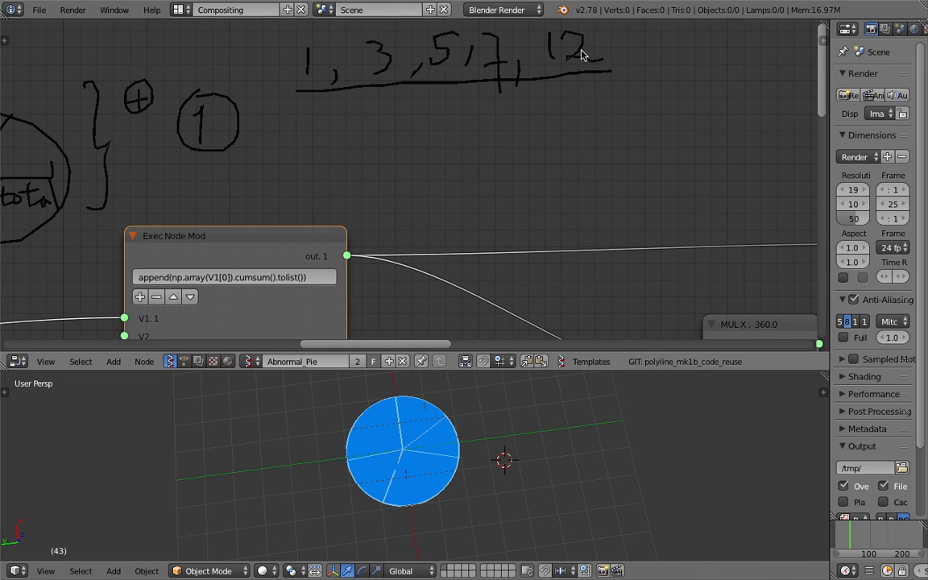
left_click_drag(431, 95, 454, 115)
left_click_drag(466, 92, 472, 114)
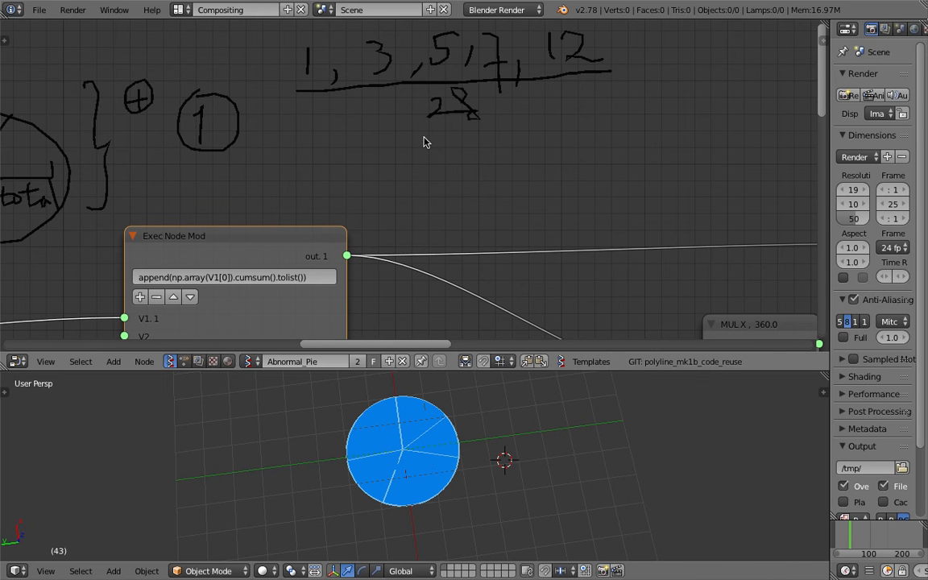
- Handwrite the first three running sums 1, 1+3, 1+3+5 below the fraction
middle_click_drag(603, 89, 541, 110)
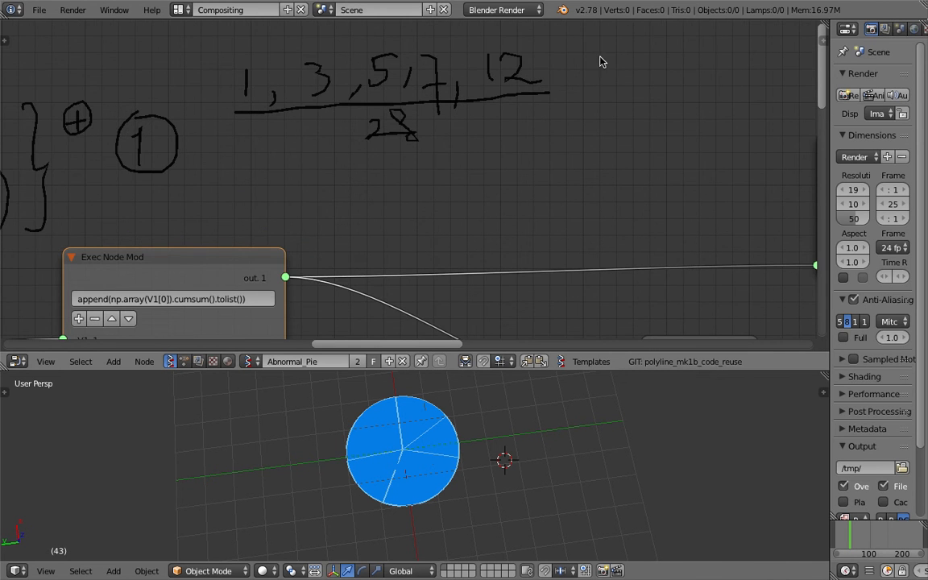
middle_click_drag(600, 63, 593, 59)
middle_click_drag(302, 203, 408, 158)
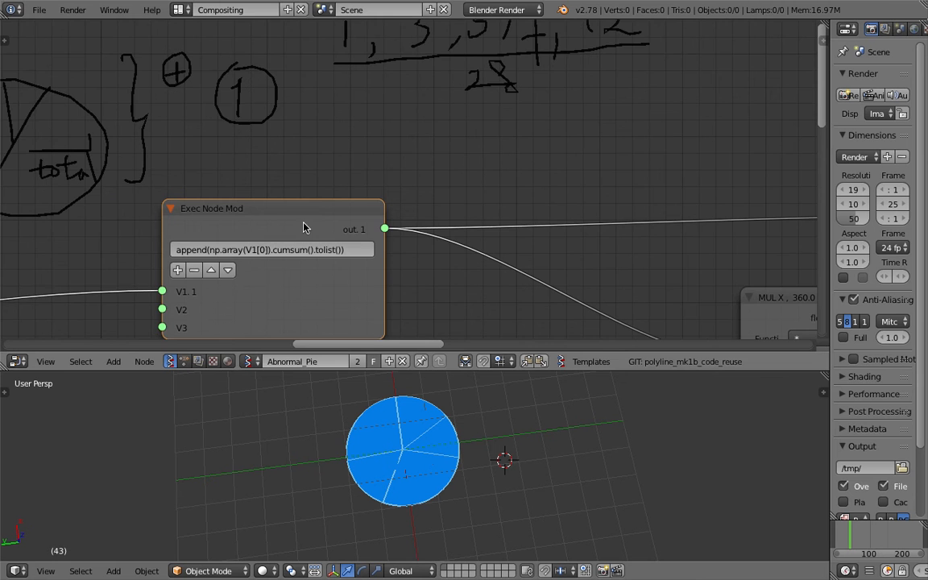
scroll(250, 291, "up", 1)
middle_click_drag(307, 168, 306, 175)
middle_click_drag(344, 123, 292, 183)
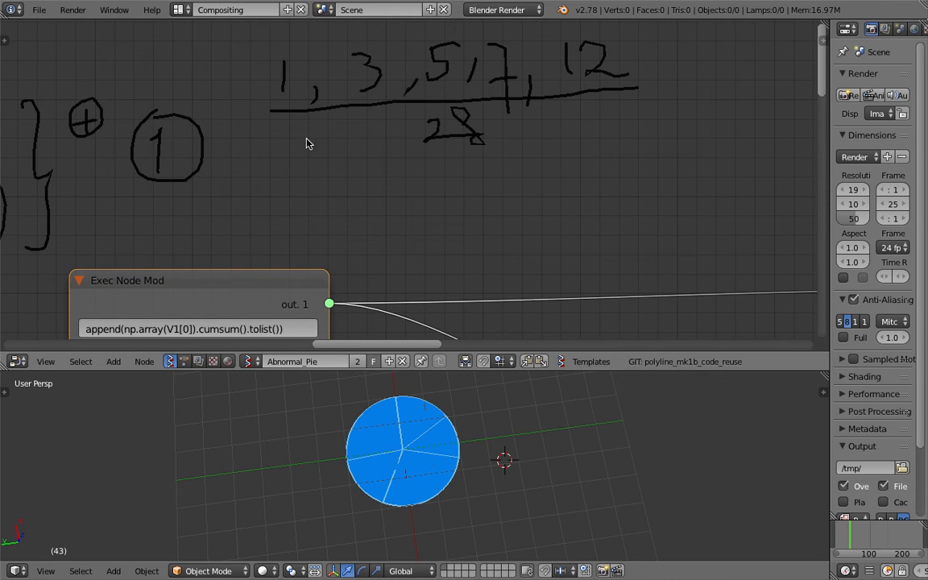
left_click_drag(309, 199, 300, 214)
mouse_move(337, 172)
left_mouse_down()
mouse_move(337, 203)
mouse_move(385, 176)
mouse_move(381, 200)
left_mouse_up()
left_click_drag(409, 192, 403, 208)
mouse_move(431, 165)
left_mouse_down()
mouse_move(432, 202)
mouse_move(462, 182)
mouse_move(450, 196)
mouse_move(482, 200)
mouse_move(525, 180)
left_mouse_up()
mouse_move(516, 170)
left_mouse_down()
mouse_move(515, 193)
mouse_move(534, 194)
mouse_move(553, 166)
left_mouse_up()
left_click_drag(572, 182, 567, 195)
- Continue the handwritten running sums with the fourth term 1+3+5+7
middle_click_drag(583, 175, 501, 167)
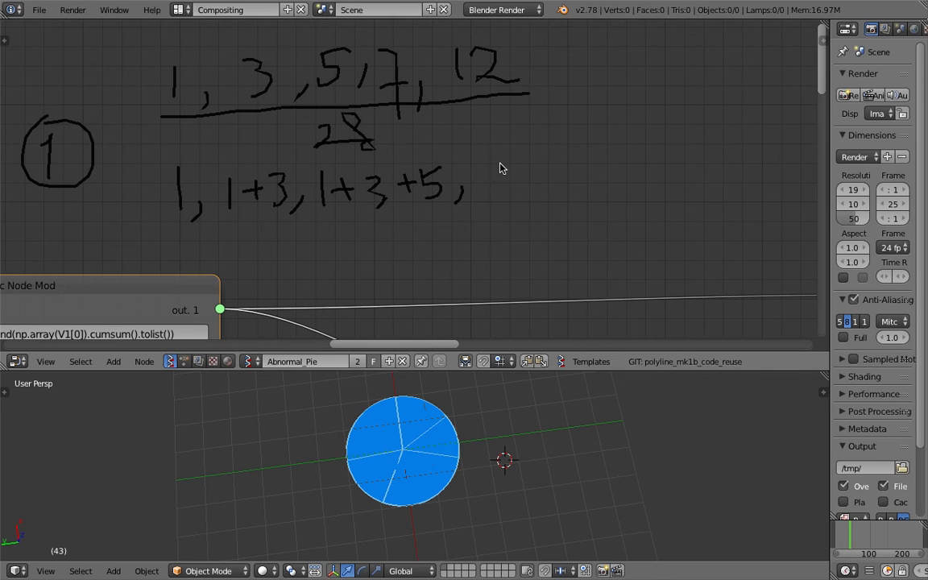
mouse_move(501, 183)
left_mouse_down()
mouse_move(517, 178)
mouse_move(536, 194)
left_mouse_up()
mouse_move(585, 158)
left_mouse_down()
mouse_move(597, 177)
mouse_move(593, 190)
left_mouse_up()
mouse_move(585, 157)
left_mouse_down()
mouse_move(604, 152)
mouse_move(635, 170)
left_mouse_up()
mouse_move(654, 139)
left_mouse_down()
mouse_move(685, 140)
mouse_move(676, 176)
left_mouse_up()
left_click_drag(662, 160, 692, 157)
- Delete the Grease Pencil layer containing the handwritten cumulative sum example and hide the node editor's properties region
scroll(538, 167, "down", 3)
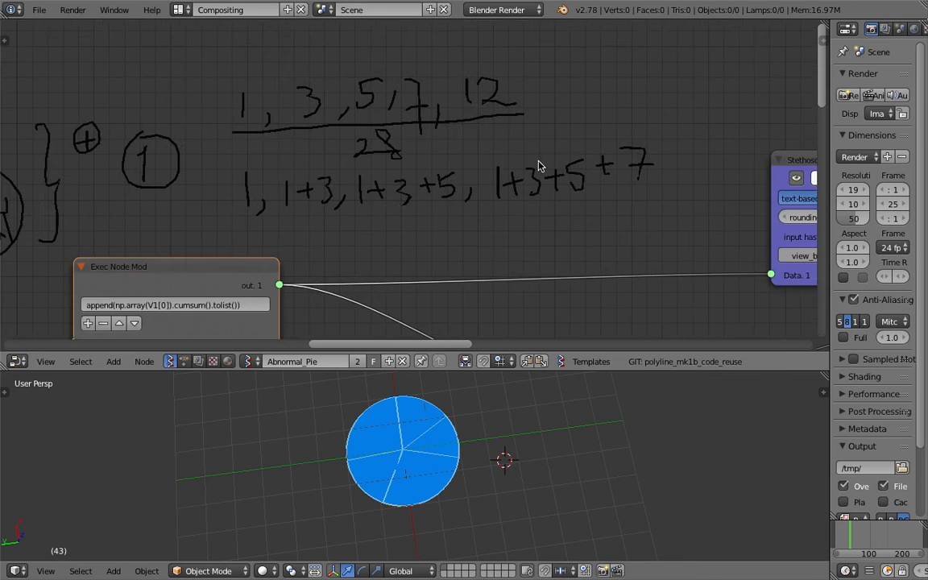
scroll(534, 172, "down", 1)
middle_click_drag(395, 217, 539, 173)
scroll(539, 174, "down", 3)
scroll(416, 197, "up", 1)
mouse_move(454, 203)
middle_mouse_down()
mouse_move(369, 205)
mouse_move(431, 171)
middle_mouse_up()
scroll(431, 171, "up", 3)
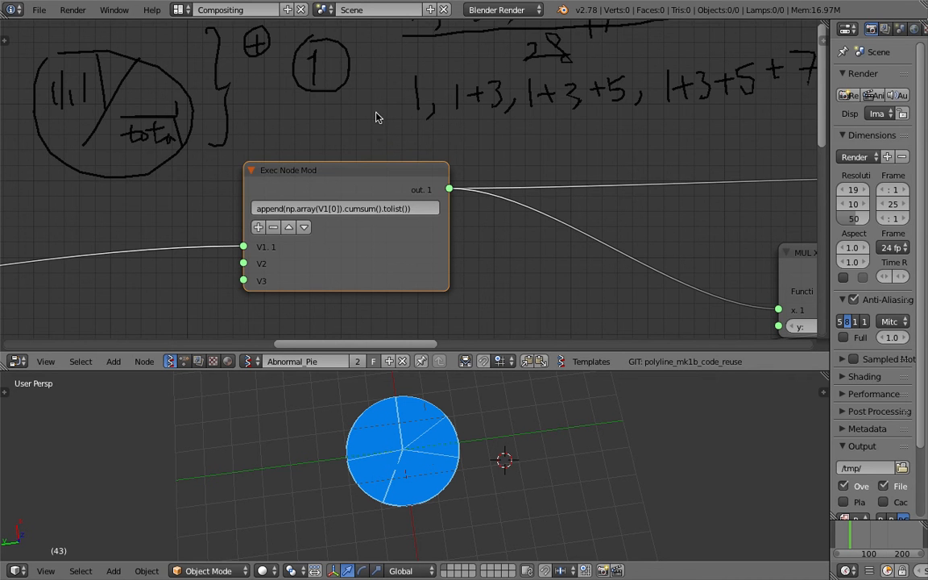
scroll(375, 112, "down", 3)
middle_click_drag(545, 131, 423, 141)
left_click(825, 40)
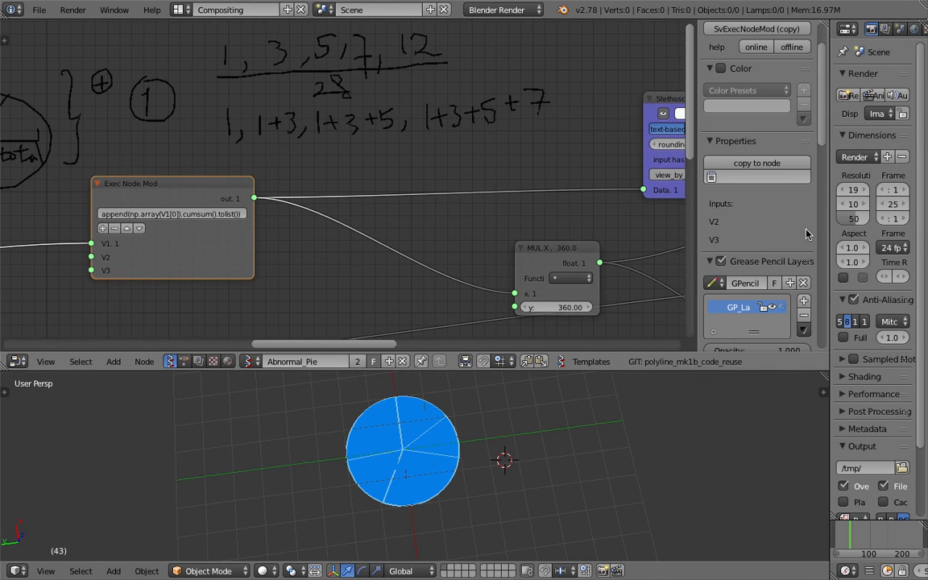
key("n")
- Sketch five small containers of different sizes with fill-level lines above the Exec Node Mod
middle_click_drag(197, 102, 360, 156)
middle_click_drag(133, 116, 170, 150)
mouse_move(135, 107)
left_mouse_down()
mouse_move(151, 182)
mouse_move(206, 191)
mouse_move(214, 130)
mouse_move(152, 96)
mouse_move(137, 102)
left_mouse_up()
mouse_move(236, 105)
left_mouse_down()
mouse_move(246, 149)
mouse_move(304, 101)
mouse_move(238, 106)
left_mouse_up()
left_click_drag(326, 112, 331, 116)
mouse_move(295, 190)
left_mouse_down()
mouse_move(304, 182)
mouse_move(331, 189)
left_mouse_up()
left_click_drag(352, 172, 384, 174)
left_click_drag(309, 194, 333, 182)
left_click_drag(335, 125, 356, 124)
left_click_drag(261, 130, 303, 128)
left_click_drag(155, 131, 214, 127)
- Sketch a large bucket beside the small containers, with an arrow and two guide lines leading towards it
left_click_drag(467, 98, 468, 86)
middle_click_drag(573, 92, 512, 95)
mouse_move(506, 95)
left_mouse_down()
mouse_move(601, 102)
mouse_move(527, 88)
left_mouse_up()
mouse_move(488, 111)
left_mouse_down()
mouse_move(496, 153)
mouse_move(585, 211)
mouse_move(612, 98)
left_mouse_up()
left_click_drag(295, 184, 500, 189)
left_click_drag(376, 148, 482, 158)
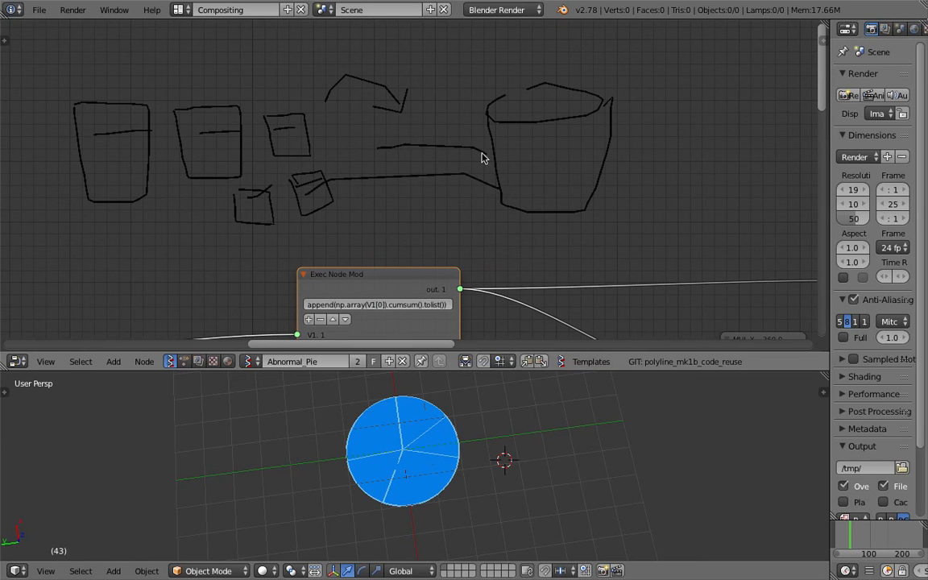
- Divide the large bucket sketch into stacked layers with five horizontal level lines
left_click_drag(506, 196, 587, 193)
mouse_move(500, 180)
left_mouse_down()
mouse_move(585, 178)
mouse_move(606, 167)
left_mouse_up()
left_click_drag(493, 155, 609, 156)
left_click_drag(492, 142, 610, 144)
left_click_drag(494, 123, 641, 129)
- Sketch a circle beyond the bucket and divide it into pie wedges with lines from its centre
mouse_move(640, 127)
middle_mouse_down()
mouse_move(228, 140)
mouse_move(210, 150)
middle_mouse_up()
middle_click_drag(282, 118, 286, 154)
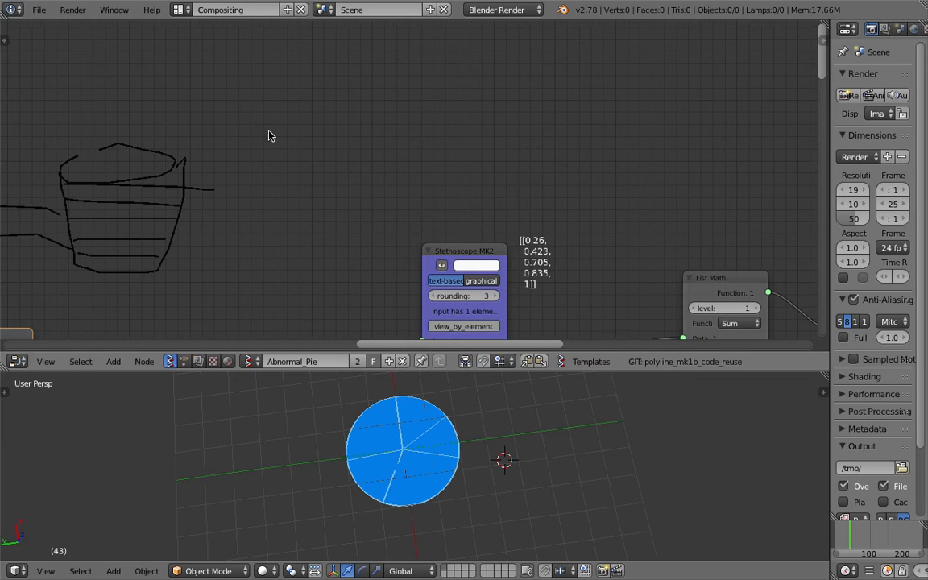
mouse_move(256, 132)
left_mouse_down()
mouse_move(394, 147)
mouse_move(284, 76)
mouse_move(281, 87)
left_mouse_up()
left_click_drag(333, 135, 407, 117)
mouse_move(339, 128)
left_mouse_down()
mouse_move(379, 82)
mouse_move(331, 128)
mouse_move(271, 95)
left_mouse_up()
left_click_drag(282, 171, 326, 133)
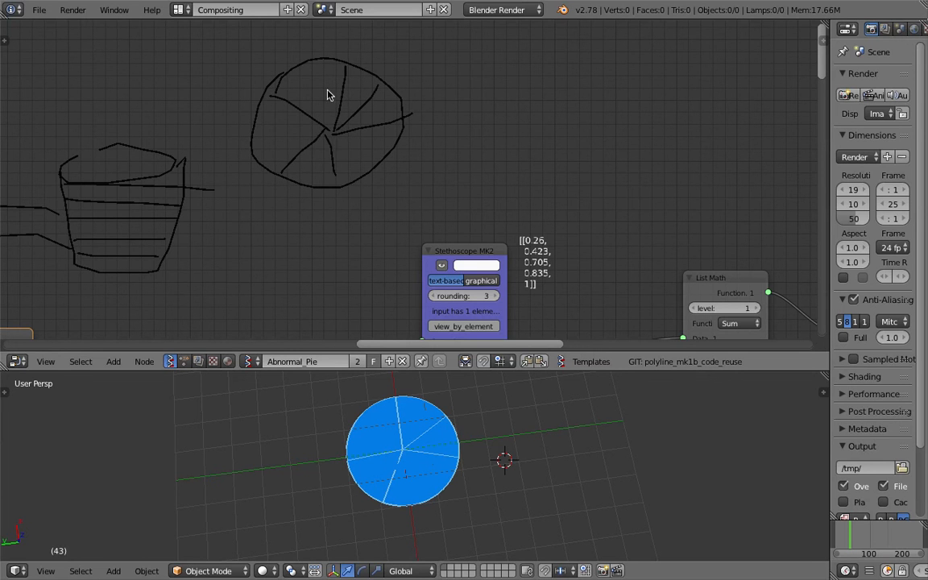
- Delete the Grease Pencil layer containing the container, bucket and pie sketches and hide the properties region
scroll(353, 116, "down", 2)
middle_click_drag(275, 168, 427, 129)
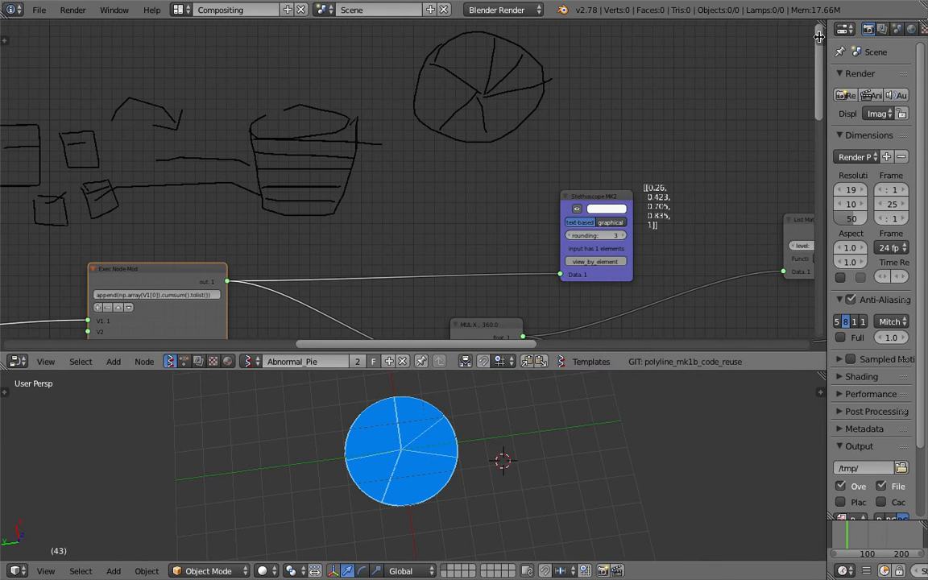
key("n")
left_click(800, 318)
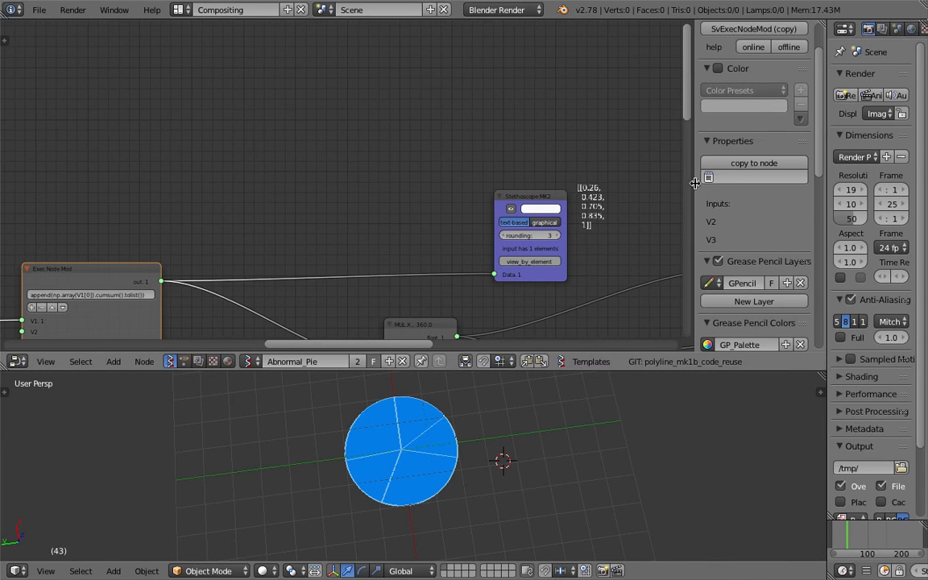
key("n")
- Save the file and move the Stethoscope MK2 node close to the Exec Node Mod's output
key("ctrl+s")
left_click(499, 123)
left_click_drag(577, 108, 329, 99)
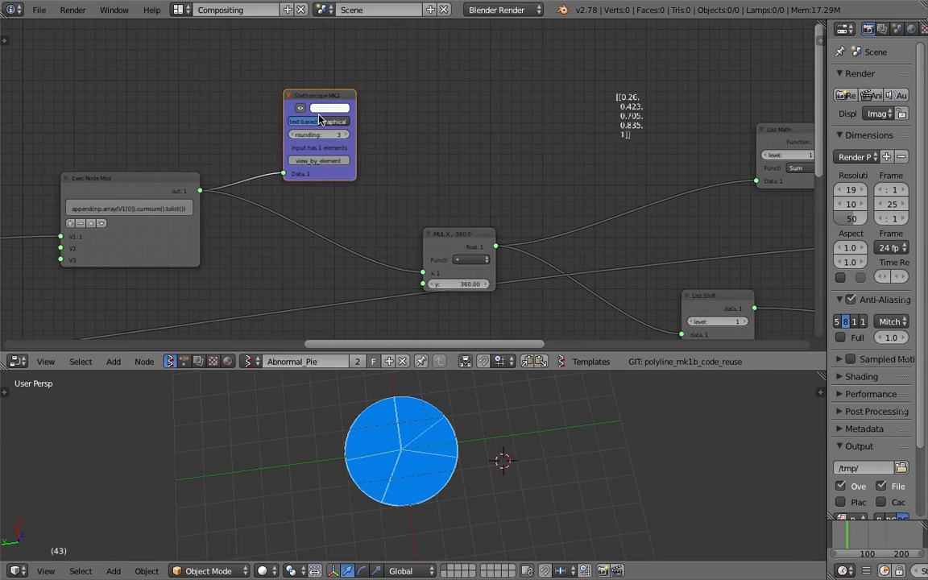
- Examine the cumulative values displayed by the Stethoscope MK2 for the Exec Node Mod output, and save the file
scroll(310, 121, "up", 2)
middle_click_drag(306, 124, 283, 143)
scroll(404, 121, "up", 5)
middle_click_drag(404, 121, 457, 161)
scroll(451, 206, "up", 4)
key("ctrl+s")
left_click(451, 151)
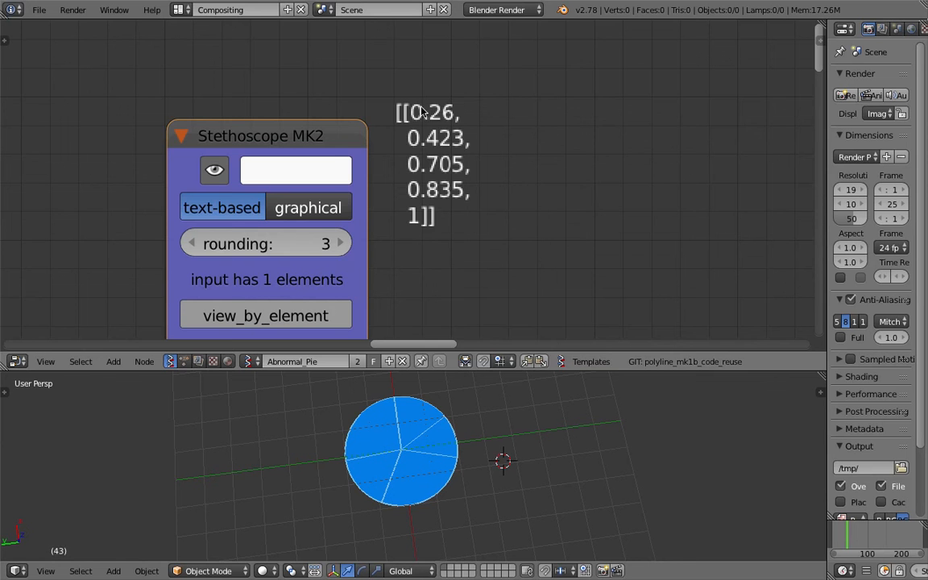
scroll(439, 117, "up", 1)
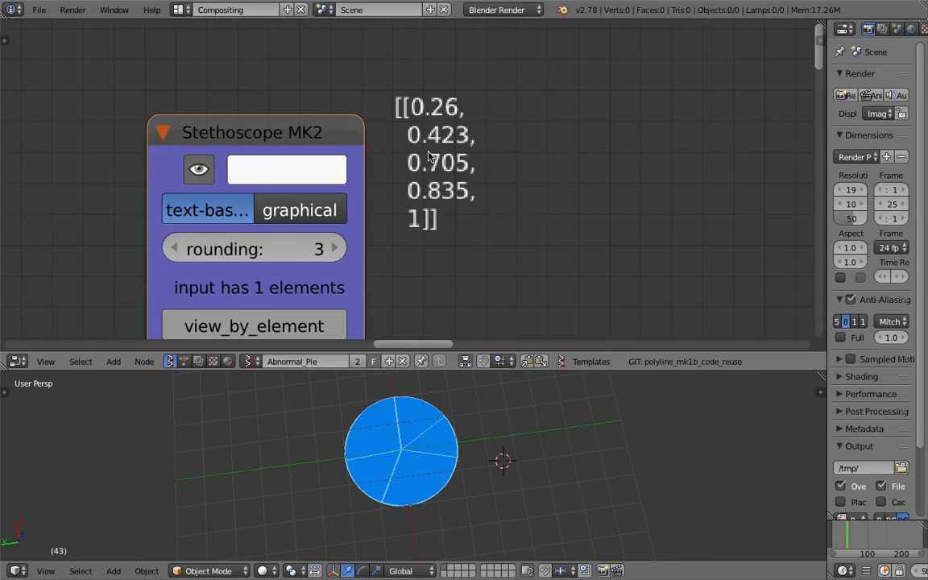
scroll(419, 186, "down", 2)
key("ctrl+s")
left_click(400, 253)
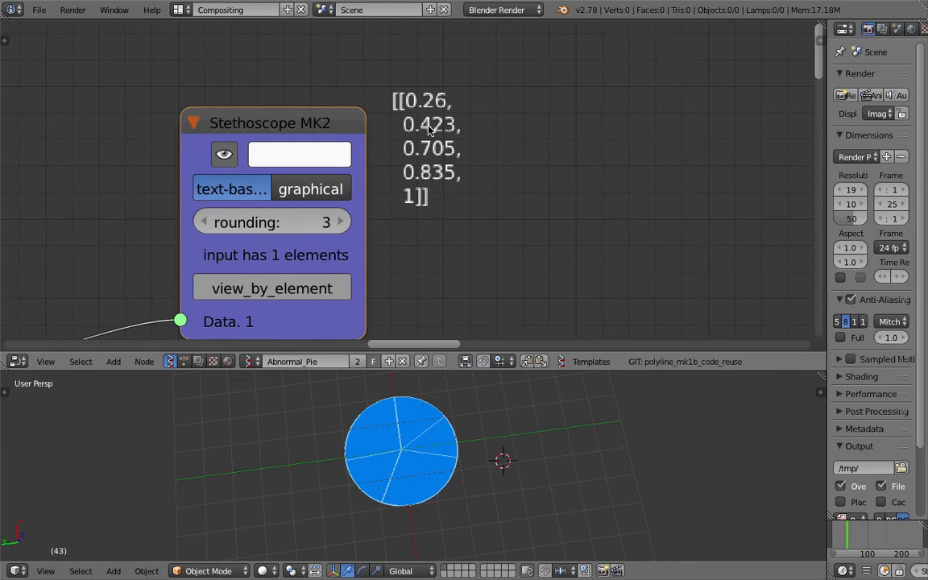
- Save the file and move the MUL X, 360.0 node closer to the Exec Node Mod, just past the Stethoscope MK2
scroll(419, 201, "down", 2)
middle_click_drag(419, 247, 427, 137)
key("ctrl+s")
left_click(427, 134)
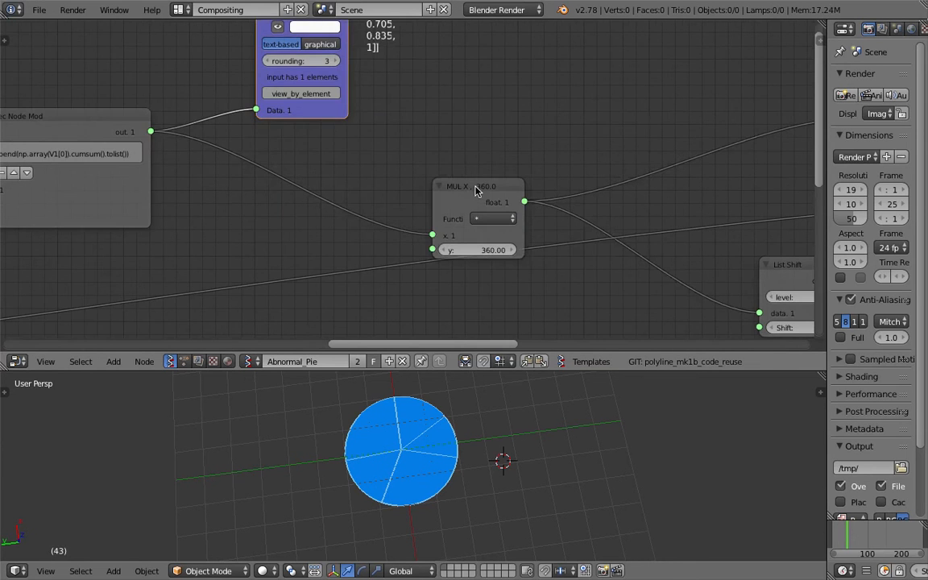
left_click_drag(477, 189, 346, 151)
scroll(351, 161, "down", 2)
middle_click_drag(352, 166, 328, 163)
left_click_drag(338, 154, 392, 143)
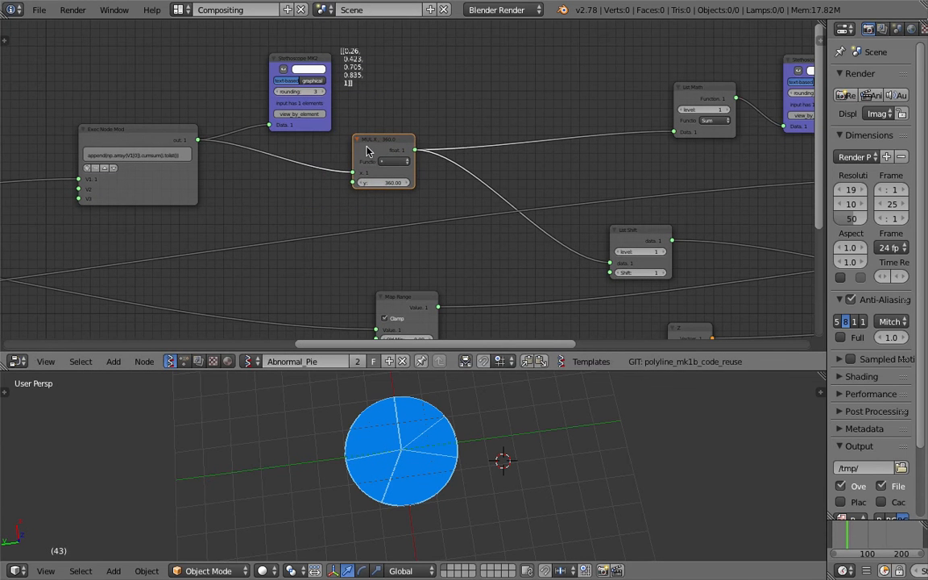
scroll(389, 150, "up", 2)
left_click_drag(390, 145, 418, 123)
scroll(417, 122, "down", 4)
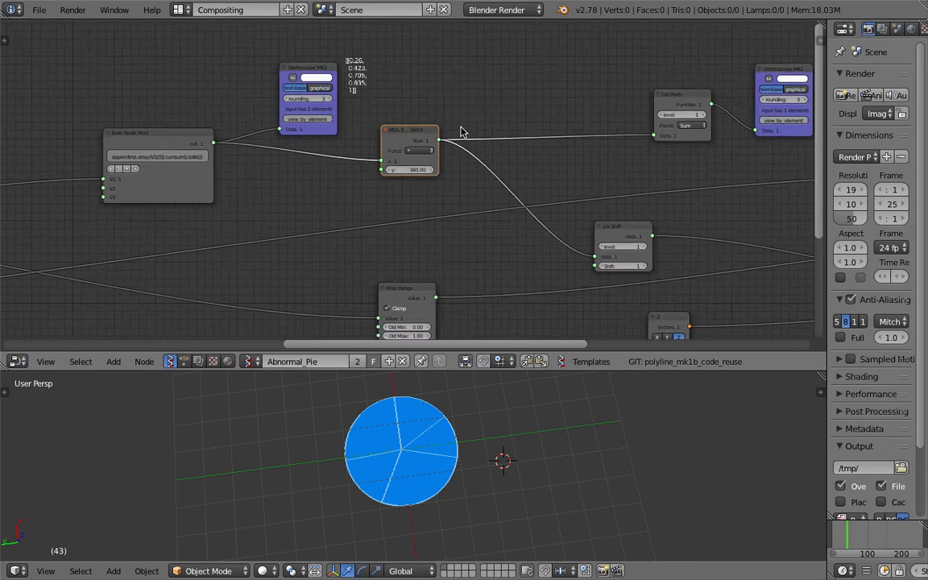
- Move the Exec Node Mod farther back from the Stethoscope MK2 to leave more space between them
left_click_drag(342, 220, 330, 212)
middle_click_drag(311, 179, 489, 155)
scroll(489, 155, "down", 3)
middle_click_drag(347, 138, 228, 151)
scroll(410, 149, "up", 2)
scroll(282, 113, "up", 5)
left_click_drag(229, 98, 145, 77)
- Place the MUL X, 360.0 node directly beside the Stethoscope MK2
middle_click_drag(443, 95, 424, 107)
left_click_drag(414, 96, 385, 77)
middle_click_drag(410, 82, 403, 108)
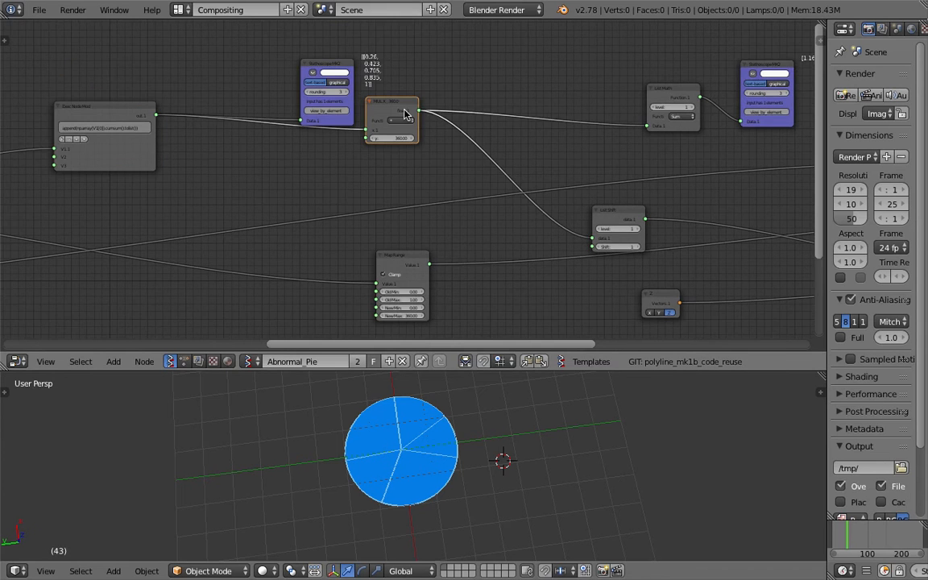
- Move the Stethoscope MK2 away from the MUL X, 360.0 node towards the Exec Node Mod, and save the file
scroll(404, 108, "up", 2)
left_click_drag(293, 42, 258, 31)
key("ctrl+s")
left_click(278, 47)
middle_click_drag(356, 57, 359, 113)
scroll(359, 113, "up", 3)
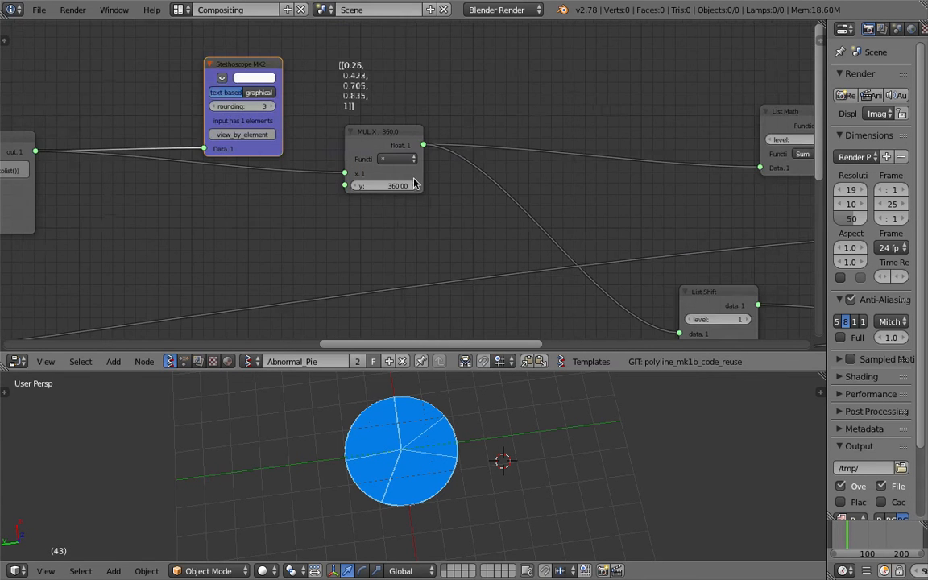
- Examine the List Math, Stethoscope MK2 and List Shift nodes fed by the MUL X, 360.0 node, and the resulting pie in the 3D viewport
middle_click_drag(487, 98, 470, 99)
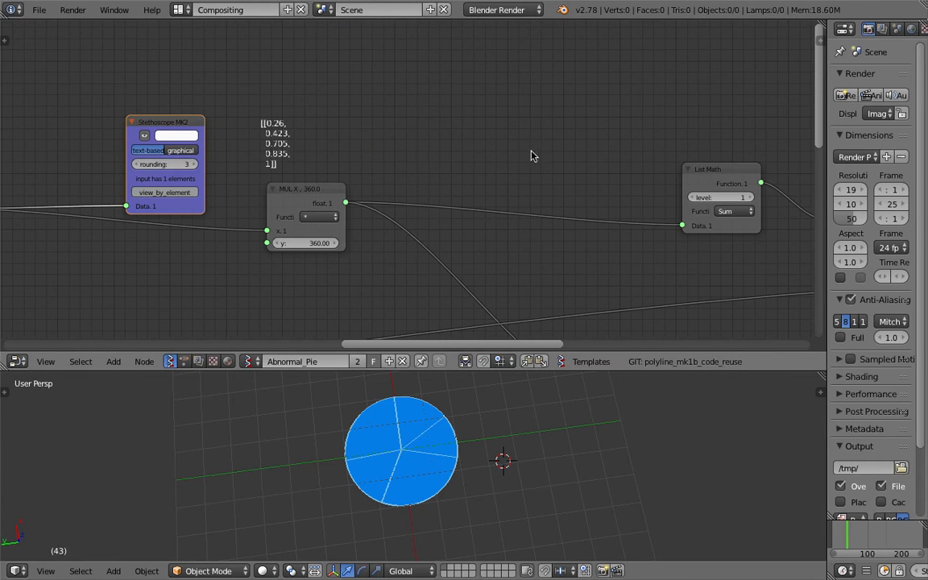
scroll(530, 210, "down", 2)
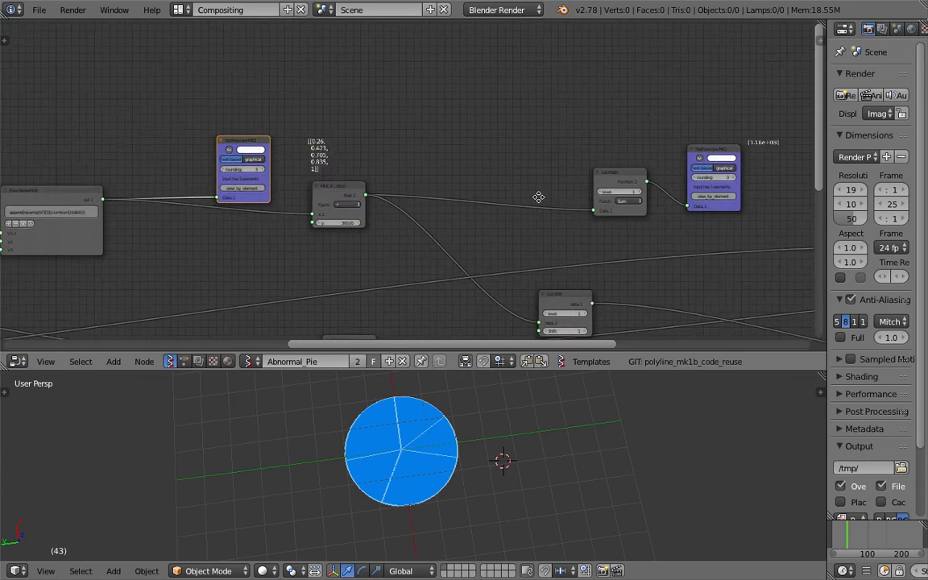
middle_click_drag(538, 196, 479, 133)
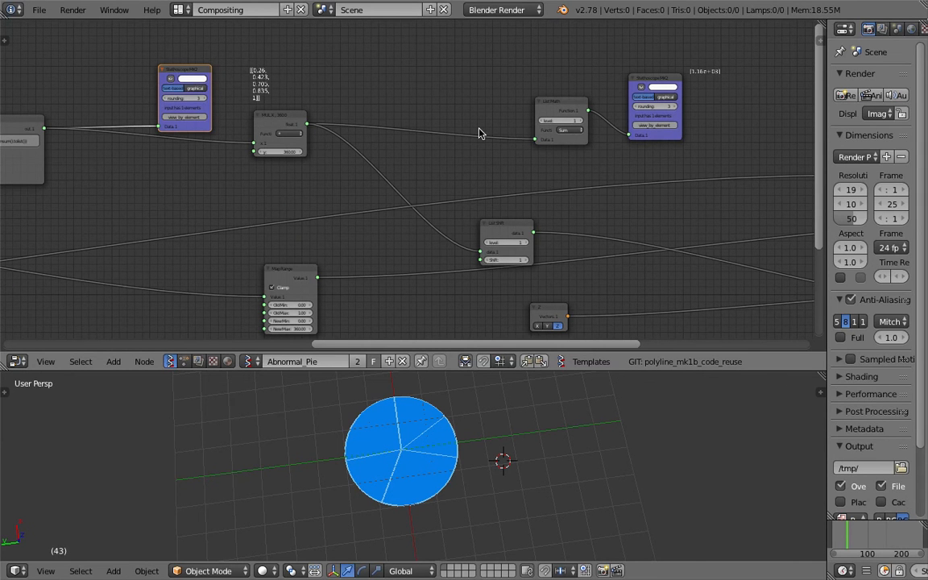
middle_click_drag(436, 215, 407, 321)
middle_click_drag(360, 217, 327, 340)
middle_click_drag(377, 166, 368, 246)
middle_click_drag(397, 119, 391, 197)
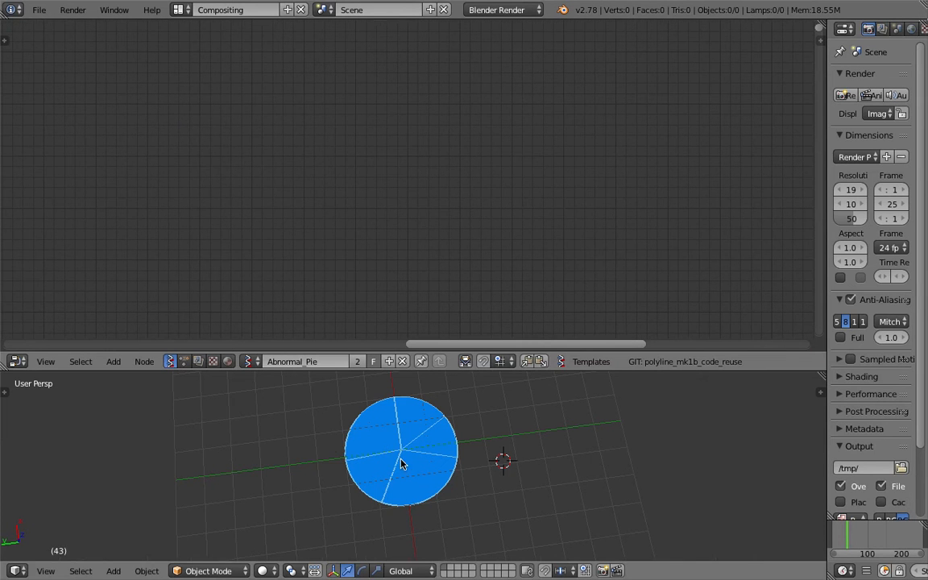
scroll(410, 443, "up", 2)
middle_click_drag(507, 457, 435, 449)
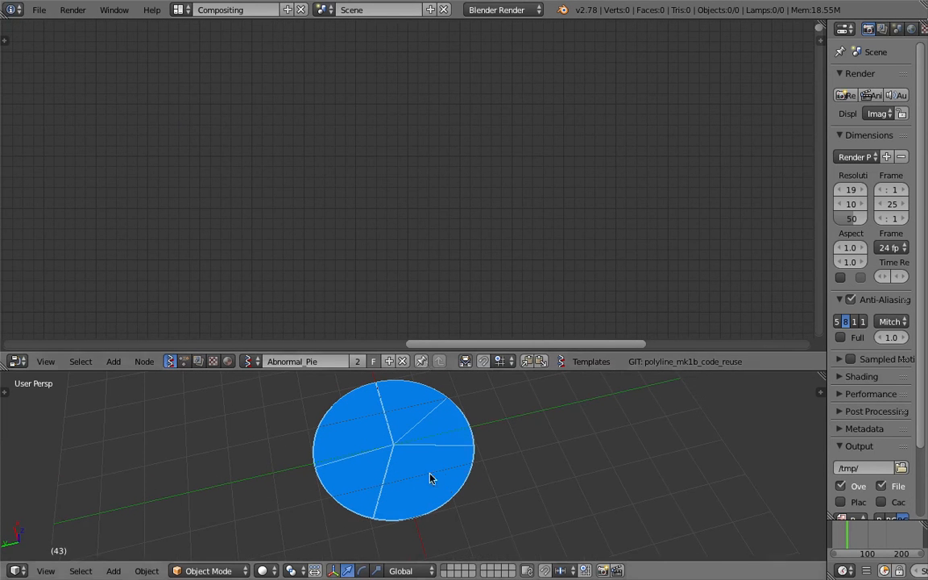
middle_click_drag(378, 122, 343, 138)
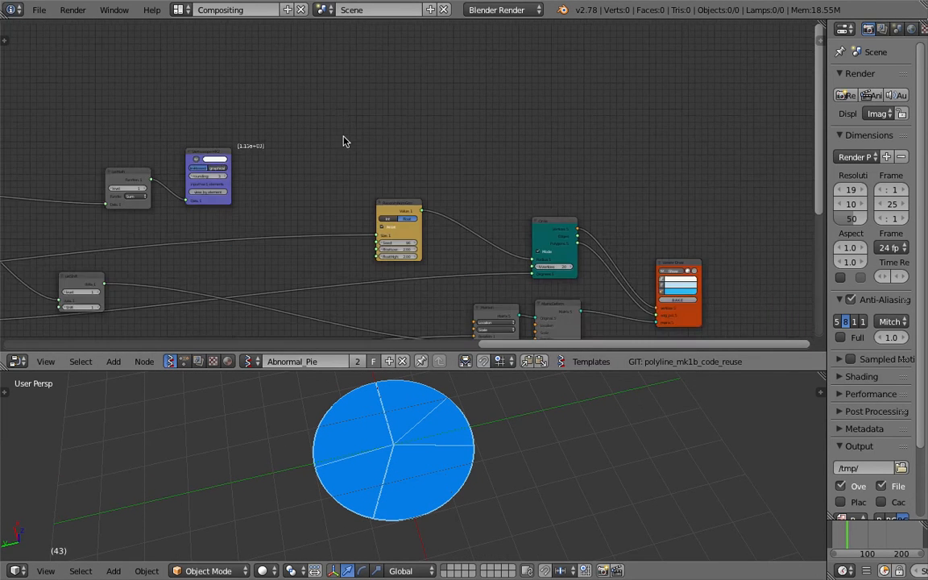
- Sketch a single closed pie wedge freehand in the empty node editor area beyond the Viewer Draw node
middle_click_drag(591, 255, 408, 200)
scroll(409, 200, "up", 2)
middle_click_drag(327, 99, 311, 145)
middle_click_drag(497, 166, 164, 239)
mouse_move(345, 93)
left_mouse_down()
mouse_move(315, 133)
mouse_move(392, 149)
mouse_move(343, 89)
left_mouse_up()
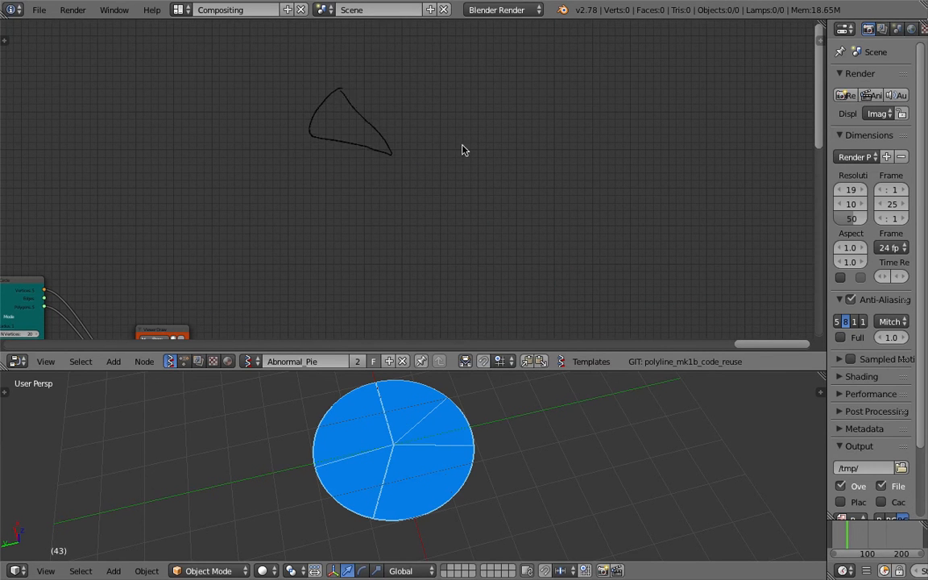
- Sketch a second wedge resting on a horizontal baseline, with an upward arrow labelled 30° beside it
middle_click_drag(521, 165, 423, 176)
mouse_move(411, 152)
left_mouse_down()
mouse_move(491, 152)
mouse_move(484, 161)
left_mouse_up()
left_click_drag(392, 167, 520, 168)
mouse_move(497, 120)
left_mouse_down()
mouse_move(505, 139)
mouse_move(513, 124)
left_mouse_up()
scroll(556, 164, "up", 2)
mouse_move(549, 157)
left_mouse_down()
mouse_move(551, 169)
mouse_move(576, 141)
left_mouse_up()
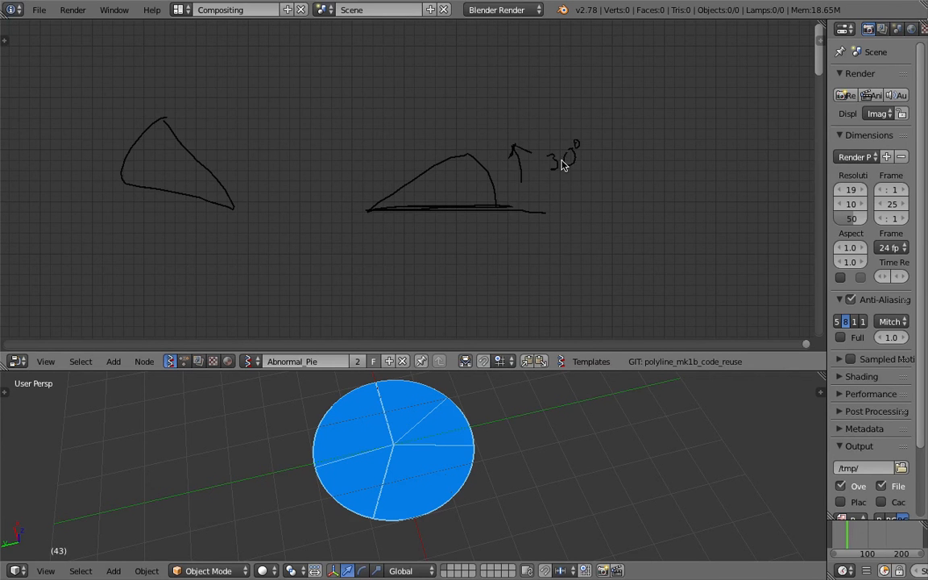
- Draw a curved rotation arrow over the sketched wedge and radial strokes around its tip for the remaining slices
mouse_move(462, 139)
left_mouse_down()
mouse_move(255, 149)
mouse_move(274, 138)
left_mouse_up()
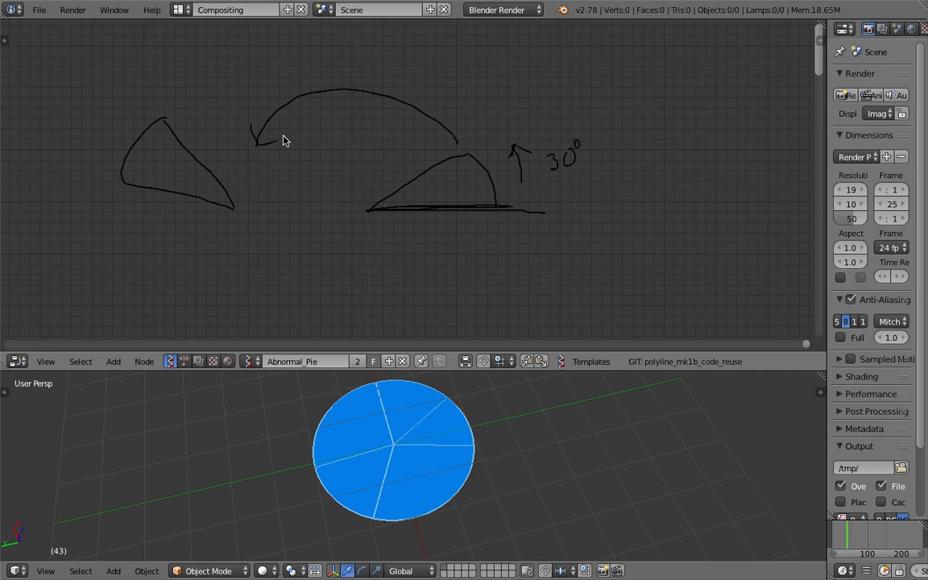
scroll(534, 157, "up", 3)
scroll(598, 172, "down", 2)
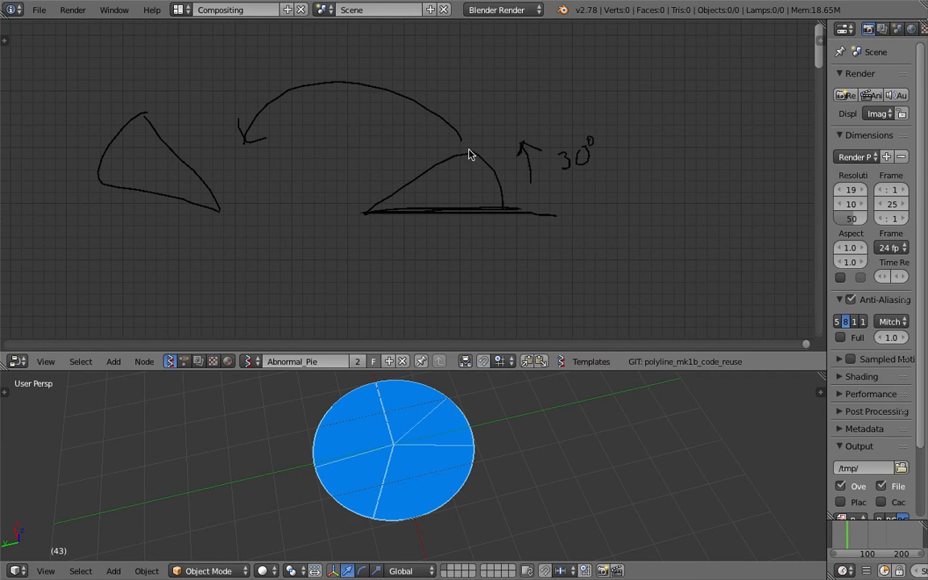
left_click_drag(403, 108, 381, 175)
left_click_drag(344, 130, 345, 211)
left_click_drag(230, 177, 309, 193)
left_click_drag(246, 229, 282, 233)
left_click_drag(288, 244, 262, 298)
left_click_drag(352, 233, 349, 259)
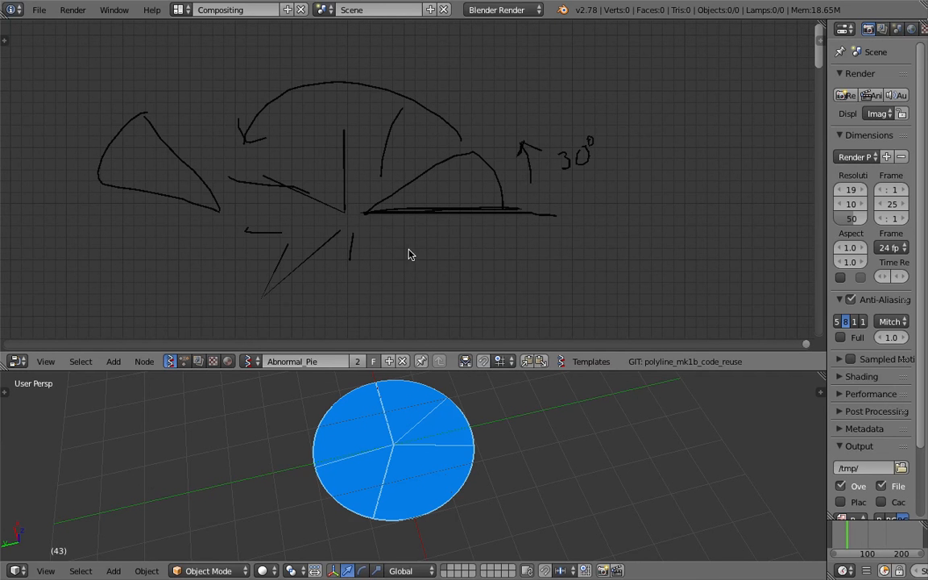
- Write the number 12 below the sketched baseline and circle it
left_click_drag(440, 249, 440, 288)
left_click_drag(458, 261, 495, 284)
mouse_move(416, 239)
left_mouse_down()
mouse_move(405, 285)
mouse_move(374, 252)
left_mouse_up()
scroll(538, 234, "down", 2)
middle_click_drag(538, 234, 412, 232)
scroll(422, 138, "up", 3)
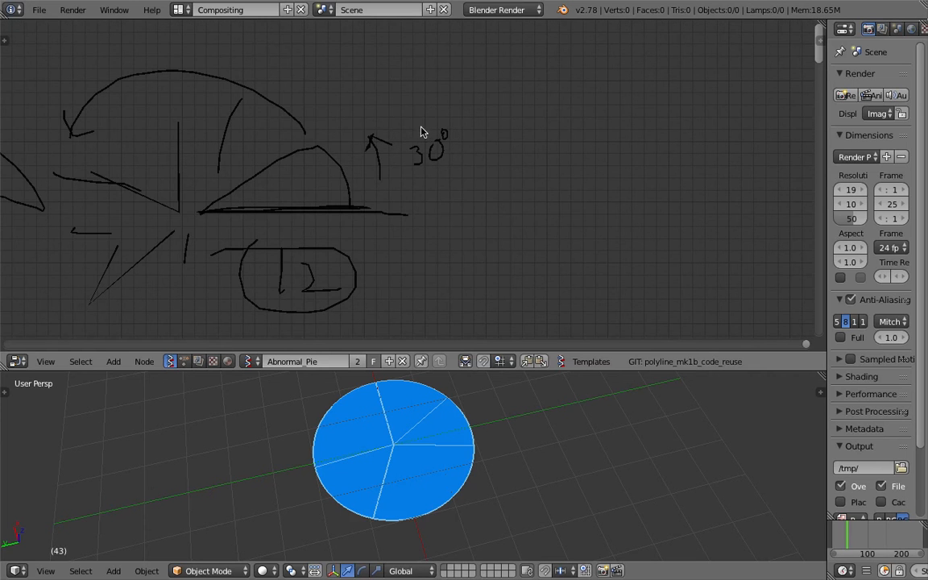
- Return to the node chain between List Shift and Viewer Draw, and inspect the pie from a rotated viewing angle
left_click_drag(417, 126, 410, 159)
mouse_move(566, 195)
left_mouse_down()
mouse_move(519, 79)
mouse_move(572, 211)
left_mouse_up()
left_click_drag(425, 284, 422, 275)
left_click_drag(436, 222, 421, 235)
scroll(407, 293, "down", 4)
middle_click_drag(408, 293, 570, 232)
scroll(541, 213, "down", 3)
middle_click_drag(597, 198, 817, 137)
middle_click_drag(445, 255, 699, 144)
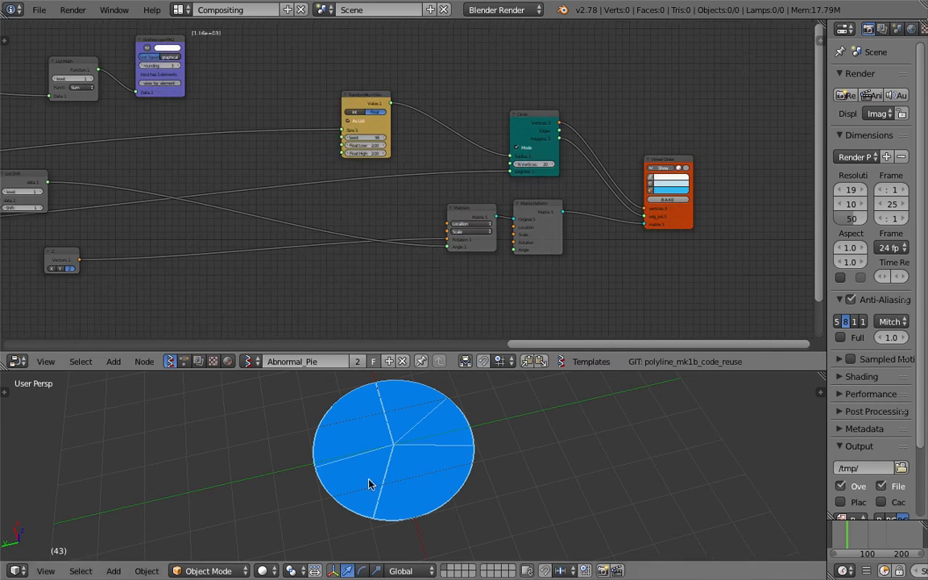
middle_click_drag(342, 489, 315, 482)
middle_click_drag(393, 403, 431, 436)
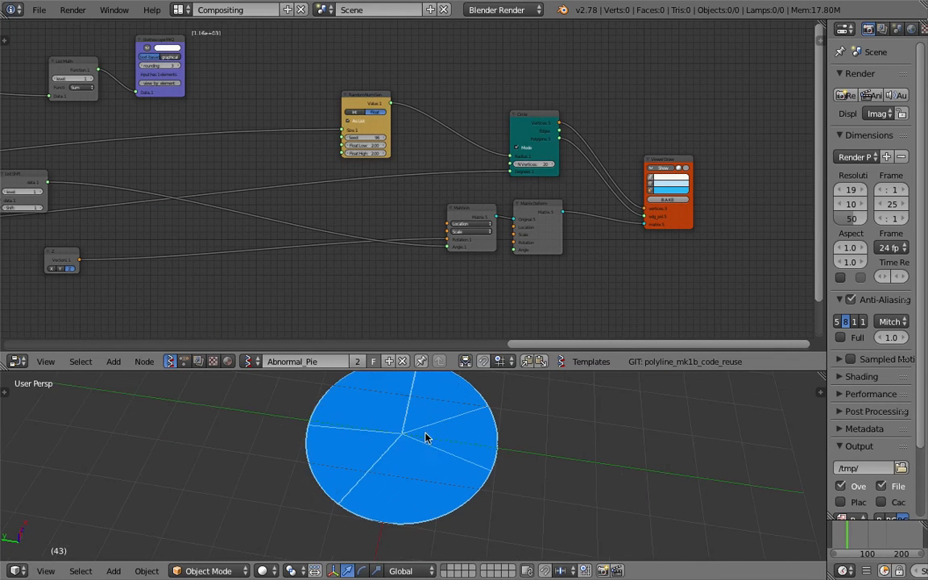
- Move the List Math node closer to MUL X, 360.0, place its Stethoscope MK2 right beside it, and save over the file
middle_click_drag(289, 165, 439, 192)
middle_click_drag(330, 147, 442, 185)
scroll(439, 184, "up", 3)
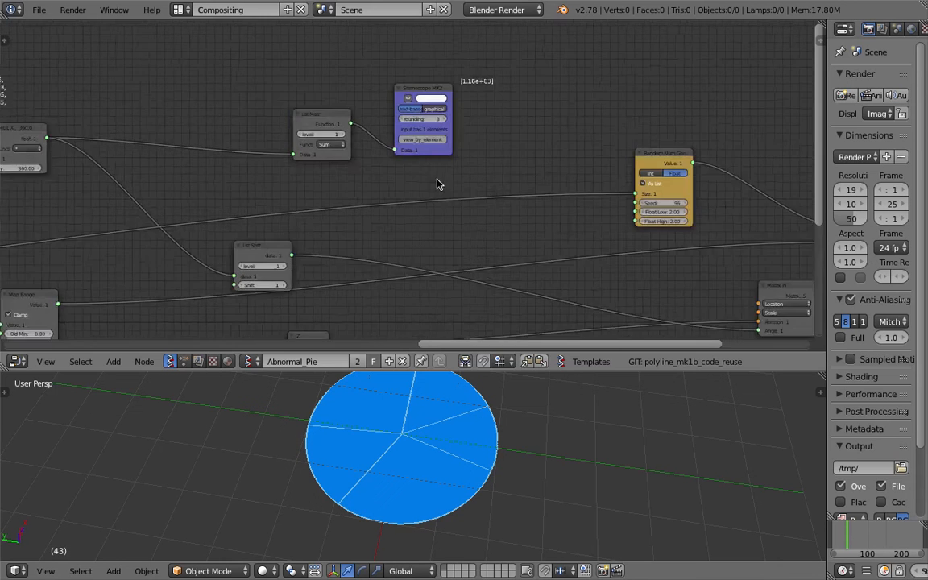
left_click_drag(313, 109, 234, 82)
middle_click_drag(338, 85, 444, 107)
left_click_drag(534, 102, 409, 82)
key("ctrl+s")
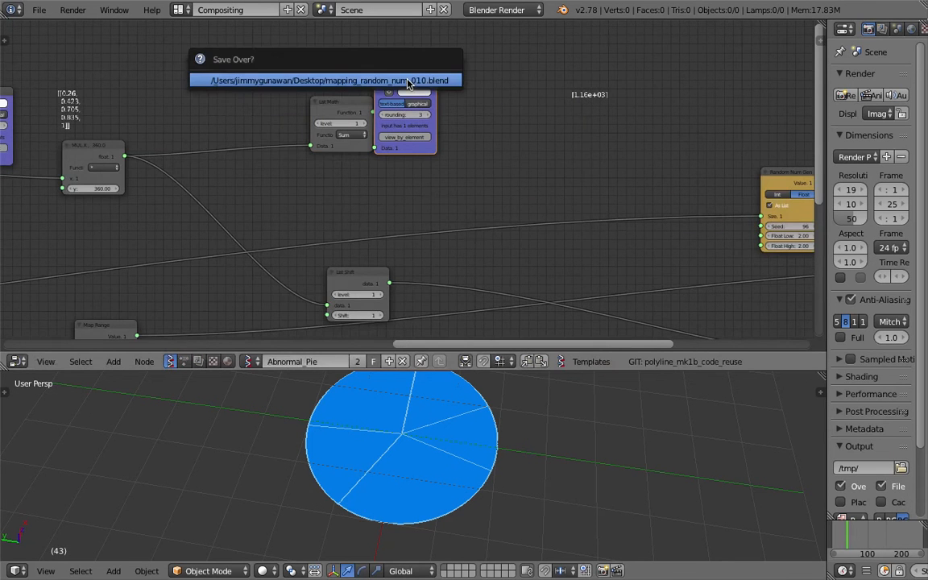
left_click(409, 82)
- Leave a gap between List Math and its Stethoscope MK2, and bring List Math nearer to the MUL X, 360.0 node
middle_click_drag(400, 89, 463, 89)
left_click_drag(402, 100, 359, 82)
middle_click_drag(212, 153, 278, 177)
scroll(277, 178, "up", 3)
left_click_drag(235, 175, 249, 189)
- Nudge the List Shift node slightly upwards below the MUL X, 360.0 and List Math nodes
scroll(394, 195, "down", 3)
middle_click_drag(453, 264, 359, 170)
left_click_drag(429, 214, 446, 199)
middle_click_drag(489, 176, 485, 173)
- Lower the Matrix in node slightly and place the Z vector node directly beside its inputs
scroll(485, 175, "down", 4)
middle_click_drag(622, 224, 378, 155)
left_click_drag(605, 174, 601, 203)
left_click_drag(235, 209, 560, 203)
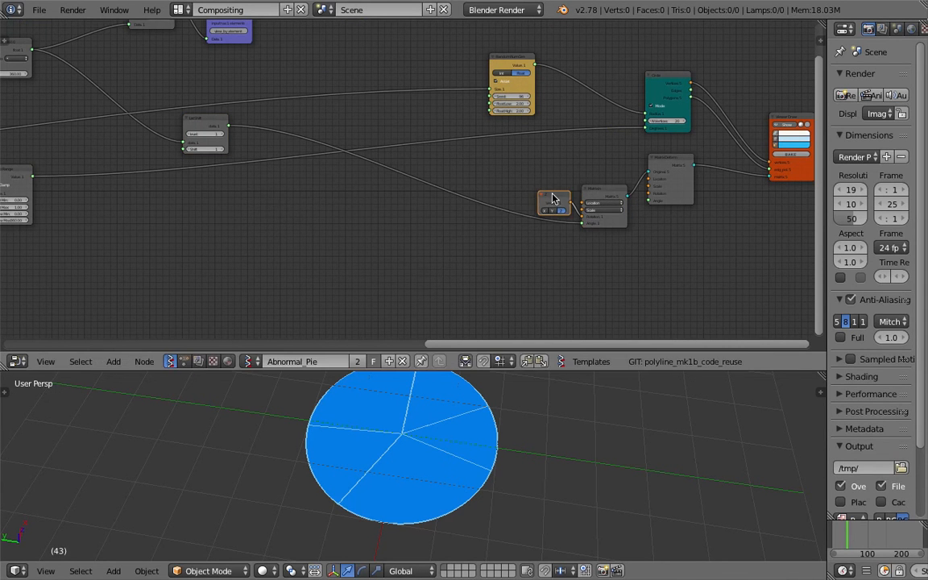
- Align the Z node with the Matrix in node, widen the gap to Matrix Deform, and save the file
scroll(464, 211, "up", 2)
scroll(463, 210, "up", 5)
middle_click_drag(465, 206, 369, 199)
scroll(369, 199, "up", 3)
middle_click_drag(447, 238, 335, 218)
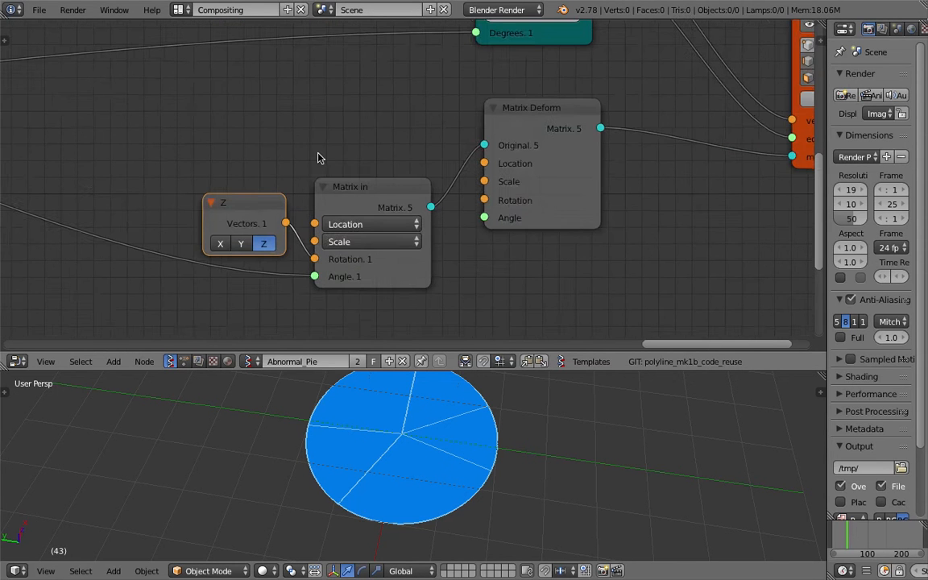
scroll(252, 172, "down", 1)
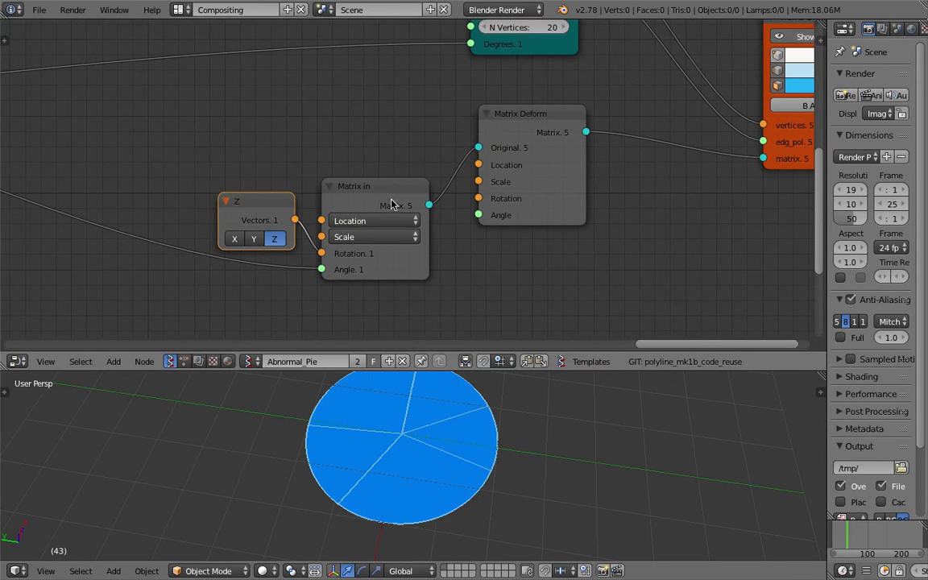
scroll(387, 189, "down", 2)
middle_click_drag(385, 183, 395, 188)
left_click_drag(304, 203, 291, 186)
key("ctrl+s")
left_click(293, 192)
middle_click_drag(391, 199, 393, 210)
left_click_drag(394, 211, 385, 207)
- Move the Map Range node farther back from the List Shift node and save the file
scroll(466, 427, "down", 1)
middle_click_drag(466, 426, 487, 432)
scroll(385, 203, "up", 8, "ctrl")
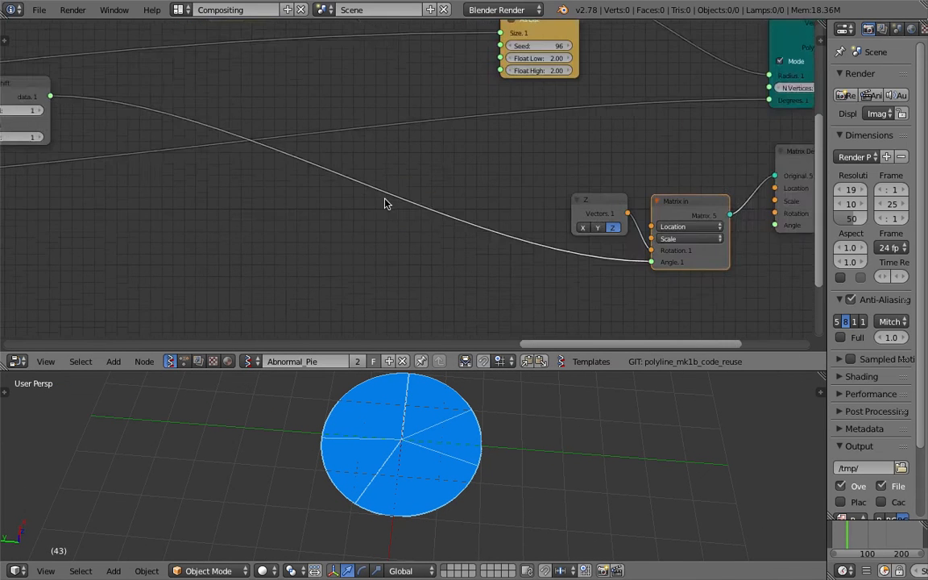
scroll(391, 207, "up", 9, "ctrl")
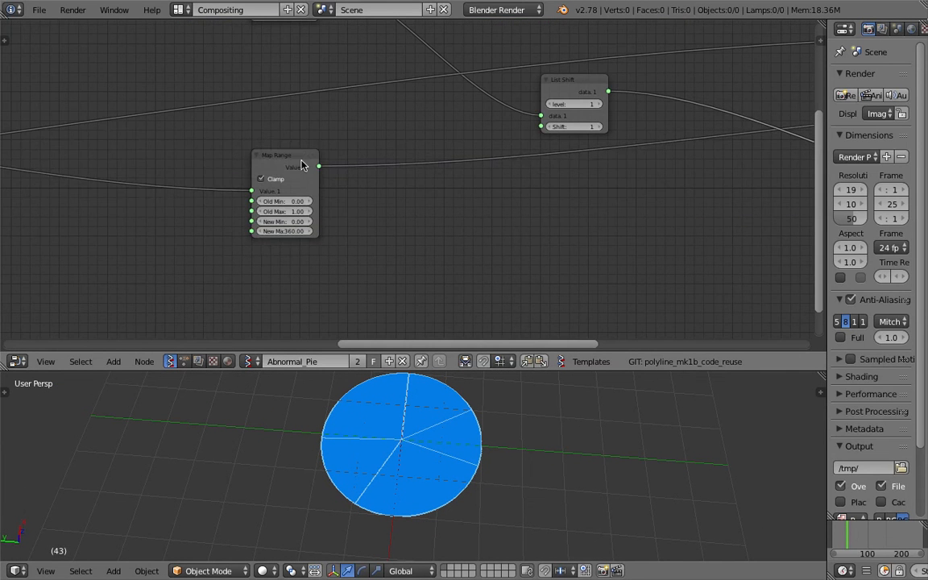
left_click(249, 173)
key("ctrl+s")
left_click(249, 170)
- Reposition the math node that feeds both the Exec Node Mod and the Map Range node
middle_click_drag(406, 182, 543, 170)
scroll(532, 181, "up", 1)
middle_click_drag(282, 246, 439, 230)
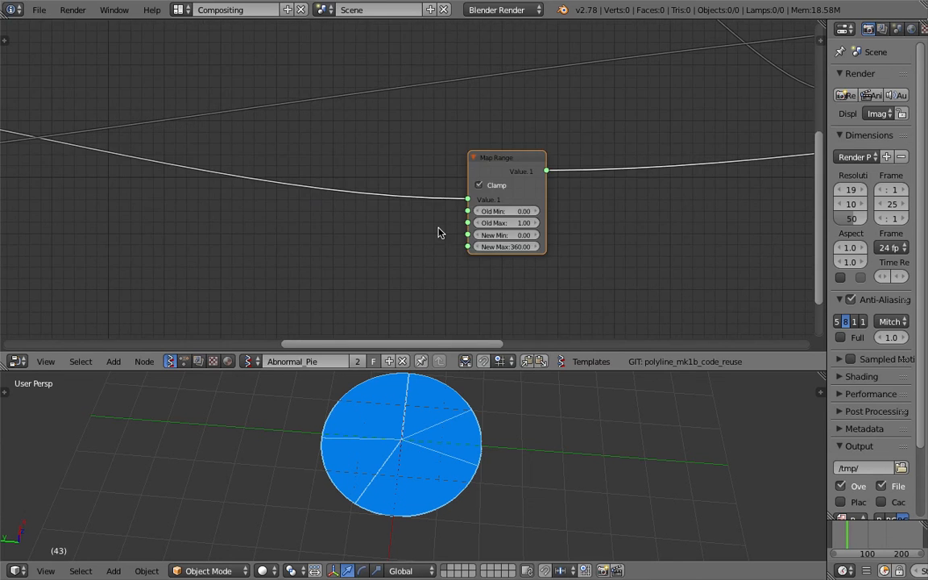
scroll(425, 209, "down", 3)
scroll(425, 211, "down", 3)
middle_click_drag(231, 162, 443, 187)
scroll(443, 187, "down", 1)
left_click_drag(186, 148, 209, 134)
- Sketch three separate wedges fanned around a common point beside the pie in the 3D viewport, with rotation arrows on them
middle_click_drag(590, 425, 554, 493)
mouse_move(551, 482)
left_mouse_down()
mouse_move(559, 464)
mouse_move(634, 431)
mouse_move(548, 476)
mouse_move(541, 398)
mouse_move(578, 392)
mouse_move(548, 471)
mouse_move(514, 384)
mouse_move(460, 414)
mouse_move(530, 474)
left_mouse_up()
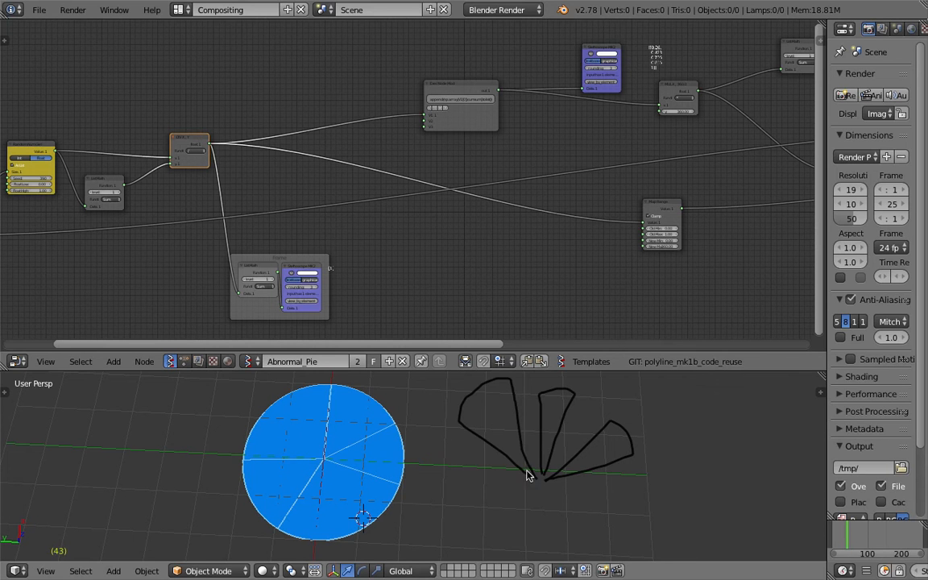
mouse_move(511, 396)
left_mouse_down()
mouse_move(481, 404)
mouse_move(489, 408)
left_mouse_up()
left_click_drag(561, 402, 547, 406)
mouse_move(678, 480)
left_mouse_down()
mouse_move(659, 423)
mouse_move(651, 437)
left_mouse_up()
middle_click_drag(679, 458, 532, 476, "shift")
left_click(46, 572)
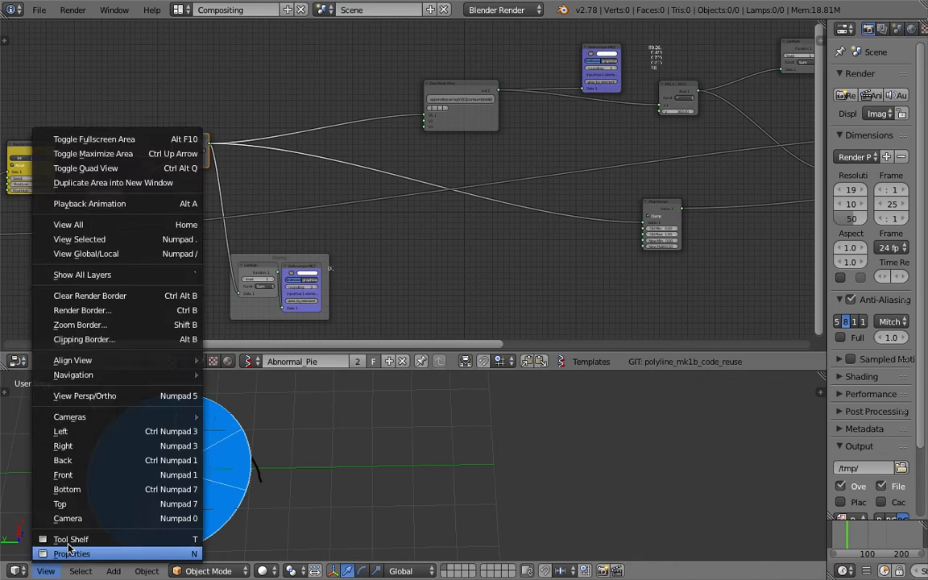
- Move the Z and Matrix in nodes back from the Matrix Deform node, keeping them side by side
middle_click_drag(553, 210, 286, 168)
scroll(509, 197, "up", 5)
middle_click_drag(509, 197, 278, 175)
left_click_drag(246, 203, 220, 186)
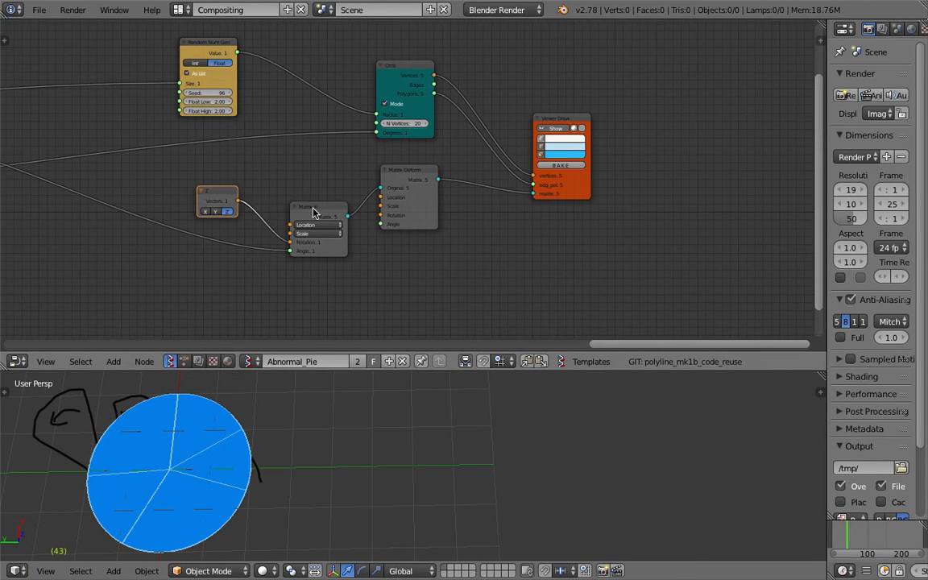
left_click_drag(307, 209, 273, 211)
- Cut the link from Matrix Deform to the Viewer Draw matrix input and switch the 3D viewport to top view
scroll(292, 214, "up", 1)
right_click_drag(479, 203, 469, 234, "ctrl")
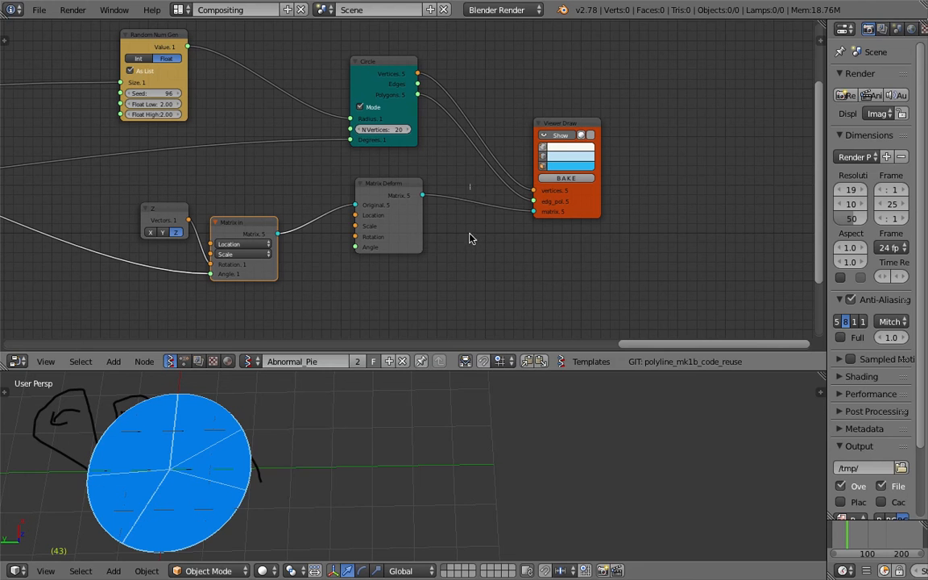
mouse_move(273, 458)
middle_mouse_down()
mouse_move(421, 441)
mouse_move(438, 416)
mouse_move(472, 447)
mouse_move(286, 519)
middle_mouse_up()
left_click(55, 573)
left_click(79, 506)
middle_click_drag(420, 473, 398, 495, "shift")
- Turn off face display in the Viewer Draw node so that only the wedge outlines are drawn
scroll(454, 476, "down", 3)
scroll(468, 489, "up", 2)
scroll(569, 165, "up", 1)
left_click(568, 164)
left_click(567, 165)
left_click(567, 164)
left_click(567, 164)
left_click(567, 165)
- Enlarge the 3D viewport at the expense of the node editor, framing the overlapping wedge outlines
scroll(473, 448, "up", 2)
scroll(472, 447, "down", 2)
scroll(446, 448, "up", 1)
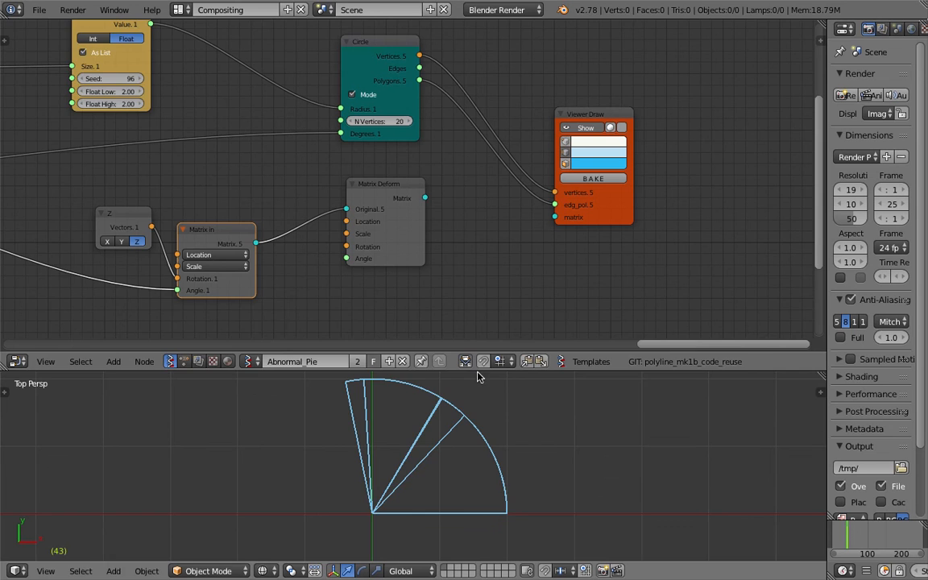
left_click_drag(473, 371, 479, 262)
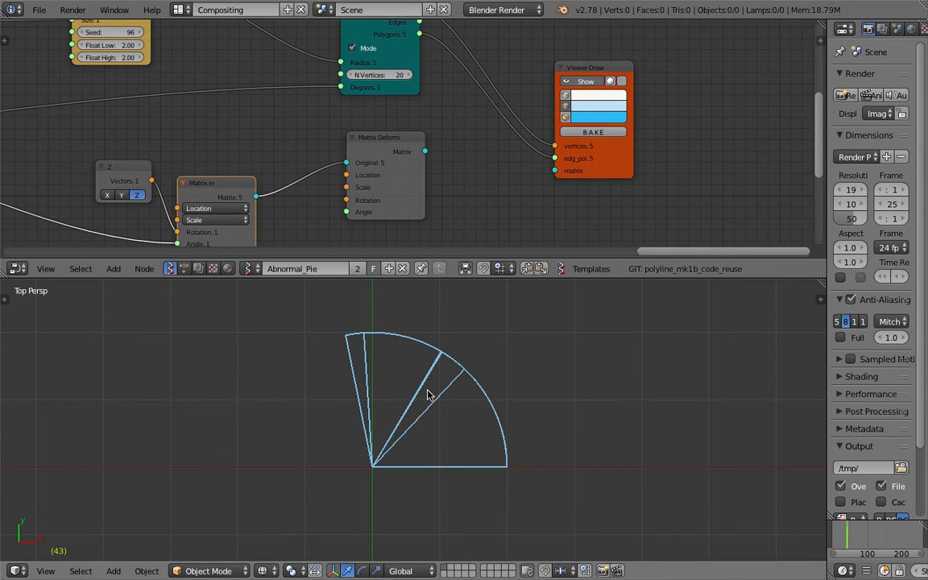
- Sketch annotation strokes over and around the overlapping wedge outlines, and undo them
middle_click_drag(479, 395, 442, 419, "shift")
mouse_move(512, 480)
middle_mouse_down("shift")
mouse_move(523, 467)
mouse_move(520, 484)
middle_mouse_up("shift")
mouse_move(508, 494)
left_mouse_down()
mouse_move(508, 481)
mouse_move(417, 375)
mouse_move(327, 339)
left_mouse_up()
key("ctrl+z")
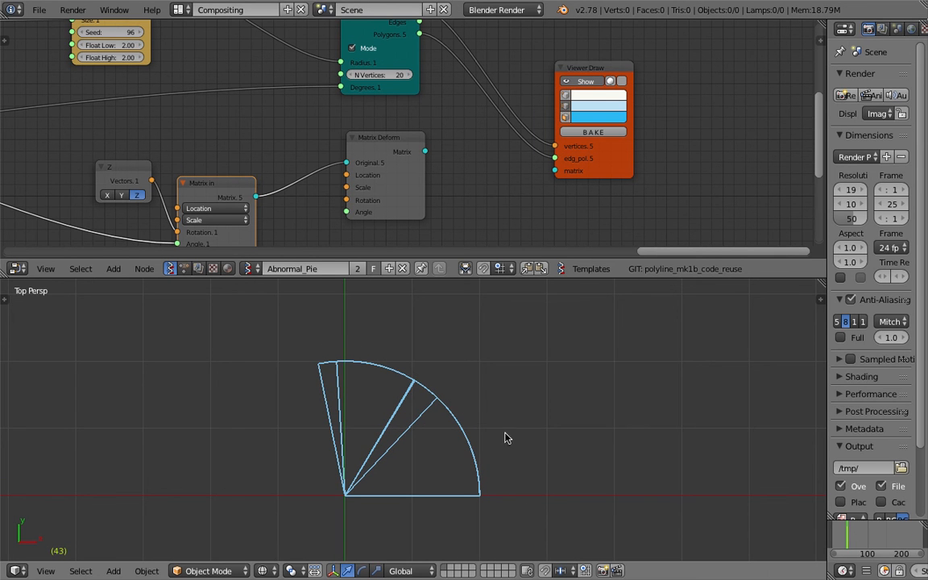
left_click_drag(441, 353, 538, 461)
key("ctrl+z")
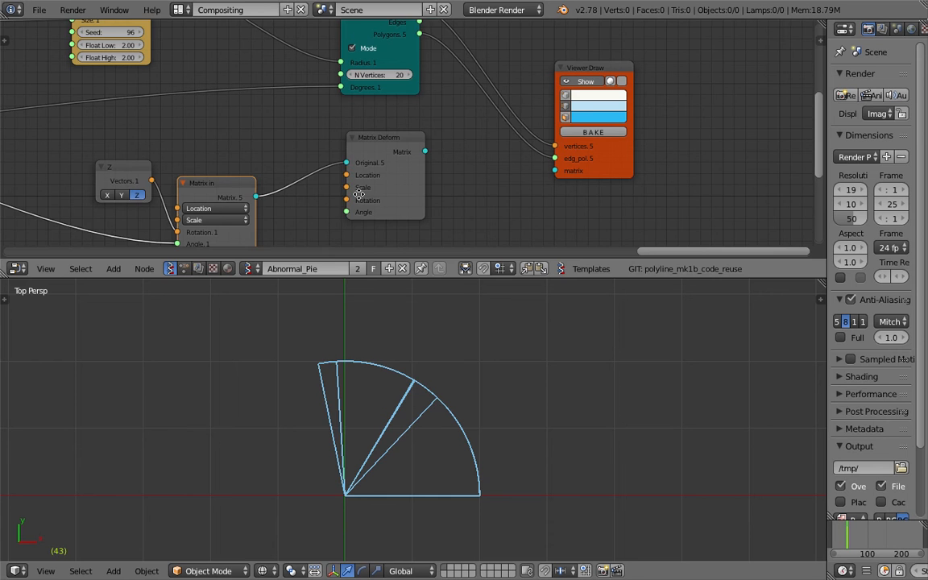
- Move the Matrix in node closer to Matrix Deform and reconnect the Matrix Deform output to the Viewer Draw matrix input
middle_click_drag(363, 196, 385, 176)
left_click_drag(249, 163, 272, 146)
left_click_drag(447, 132, 576, 152)
- Save over the file, show the 3D viewport's properties and remove its Grease Pencil layer
key("Home")
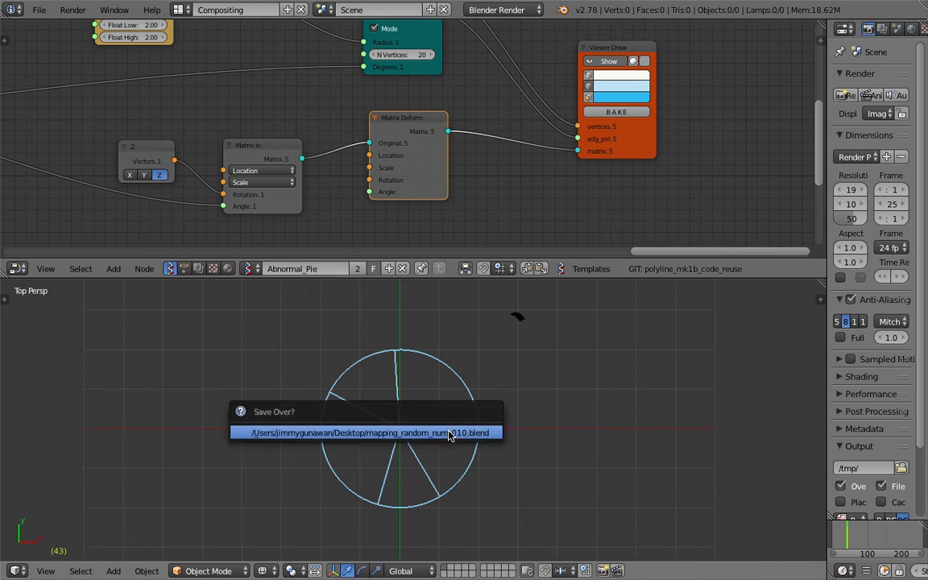
middle_click_drag(452, 432, 456, 413)
left_click(821, 300)
left_click(799, 358)
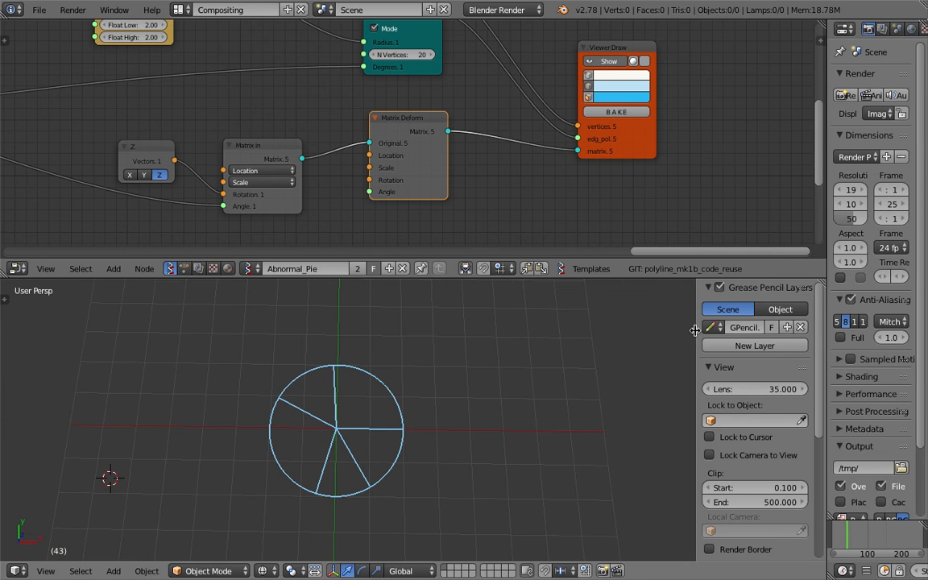
- Hide the 3D viewport's properties region and save over the file
left_click_drag(695, 330, 812, 327)
key("ctrl+s")
left_click(515, 109)
- Turn on face display in the Viewer Draw node to fill the pie wedges
middle_click_drag(640, 129, 638, 186)
left_click_drag(638, 186, 628, 124)
scroll(535, 119, "down", 3)
left_click(463, 162)
left_click(565, 100)
- Move the Z, Matrix in and Matrix Deform nodes closer to Viewer Draw and save over the file
left_click_drag(456, 161, 495, 151)
middle_click_drag(481, 160, 521, 166)
left_click_drag(363, 193, 403, 180)
middle_click_drag(398, 170, 508, 174)
key("ctrl+s")
left_click(499, 157)
left_click_drag(567, 61, 562, 46)
scroll(551, 73, "down", 1)
middle_click_drag(546, 108, 560, 155)
key("ctrl+s")
left_click(558, 155)
- Reposition the Random Num Gen node beside the Circle node it feeds
left_click_drag(380, 89, 477, 59)
middle_click_drag(454, 87, 465, 113)
scroll(386, 102, "up", 1)
scroll(379, 103, "down", 1)
middle_click_drag(557, 196, 547, 192)
scroll(559, 190, "up", 1)
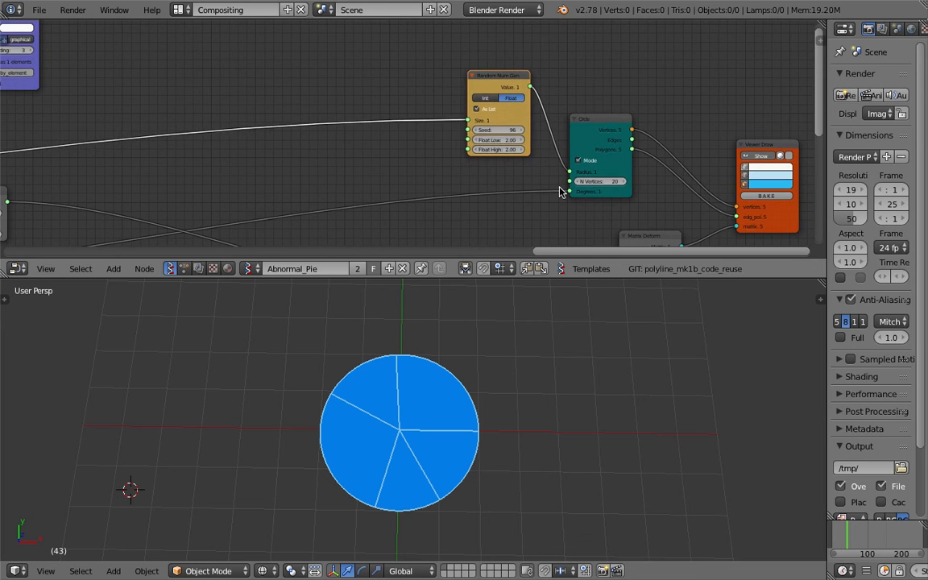
left_click_drag(515, 78, 431, 85)
middle_click_drag(430, 85, 576, 76)
scroll(548, 89, "down", 2)
middle_click_drag(523, 103, 548, 79)
scroll(460, 91, "down", 3)
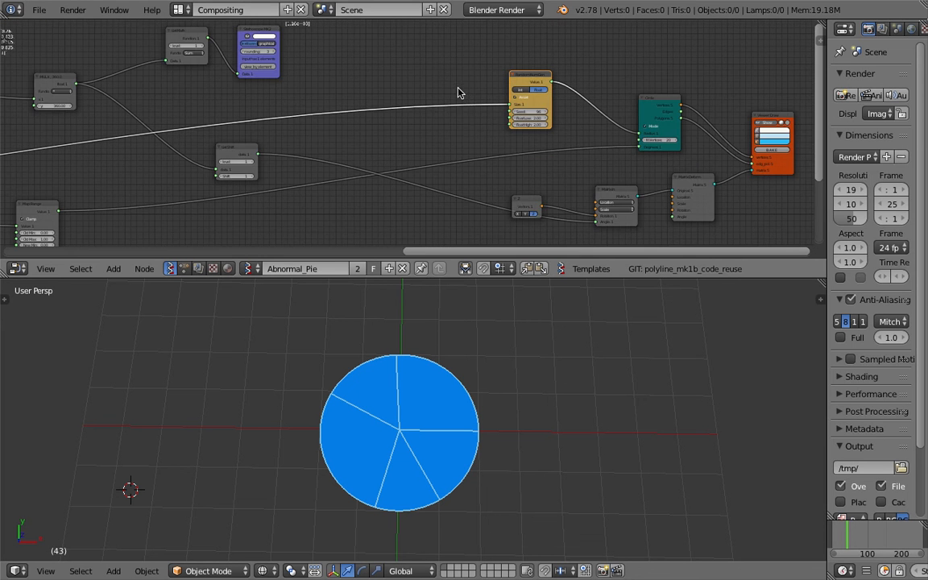
- Disconnect the Random Num Gen node from the Circle node's Radius input and save over the file
middle_click_drag(546, 125, 497, 128)
scroll(539, 132, "up", 1)
scroll(539, 132, "up", 1)
left_click_drag(575, 103, 554, 107, "ctrl")
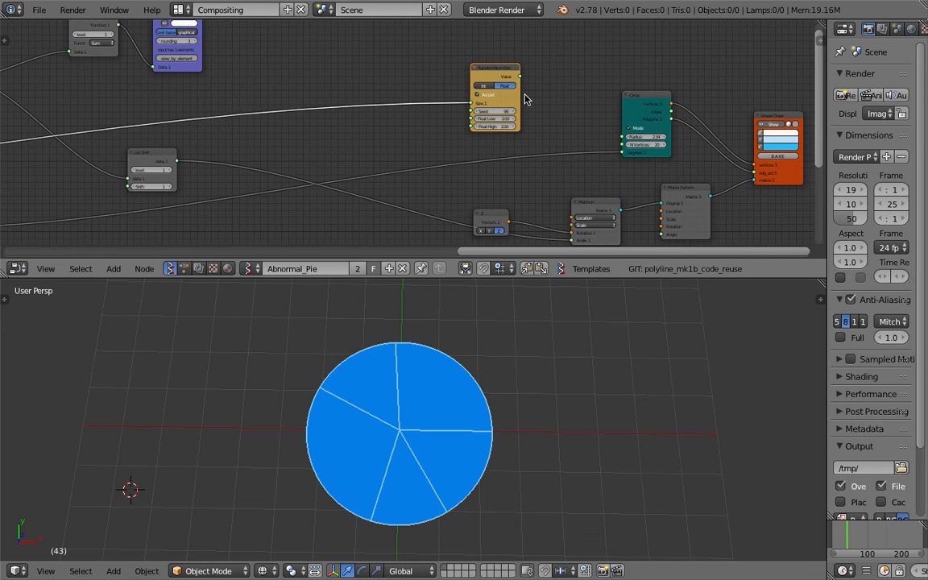
left_click_drag(494, 71, 519, 54)
key("ctrl+s")
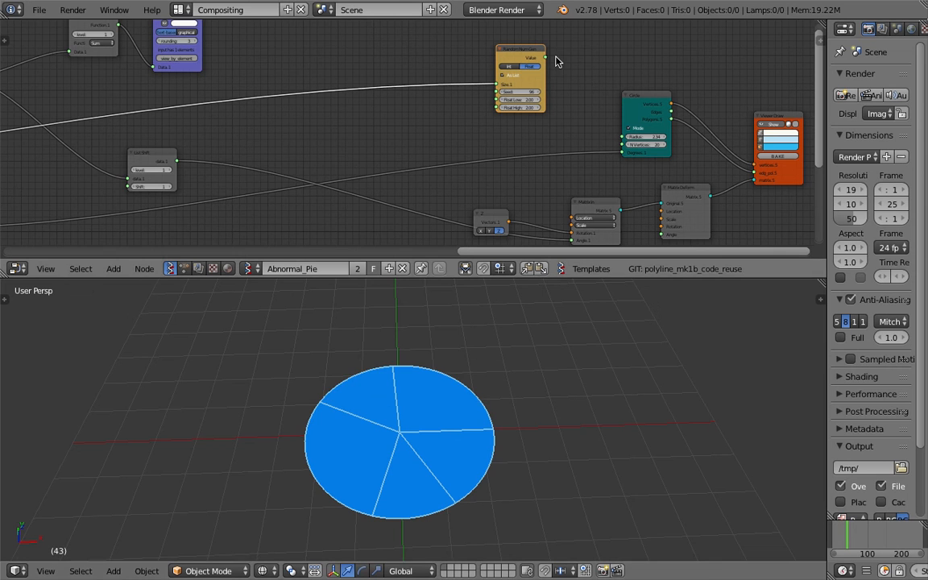
left_click(504, 389)
- Set the Circle node's Radius to 2
middle_click_drag(537, 257, 532, 265)
middle_click_drag(476, 431, 487, 403)
middle_click_drag(601, 133, 597, 130)
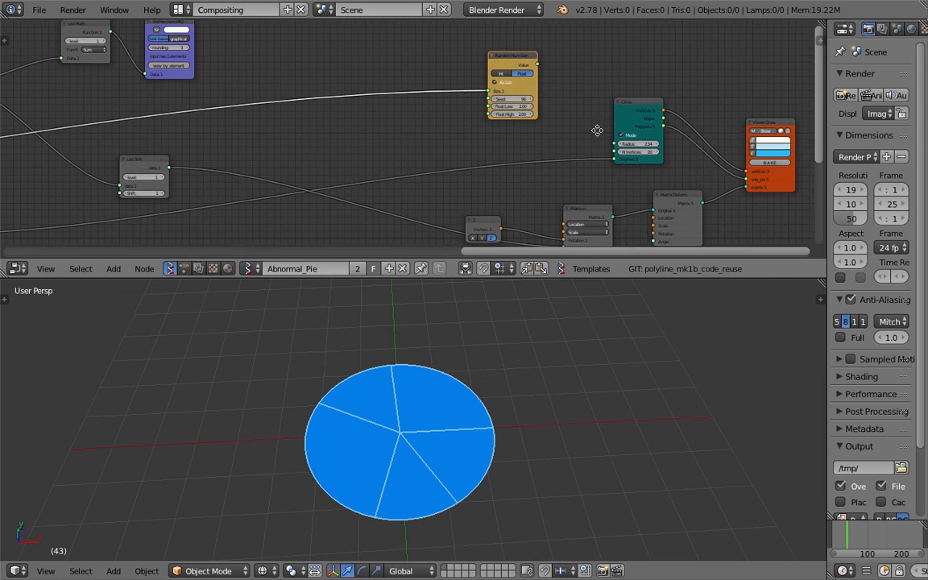
scroll(598, 132, "up", 1)
mouse_move(666, 146)
left_mouse_down()
mouse_move(690, 147)
mouse_move(661, 147)
left_mouse_up()
double_click(661, 147)
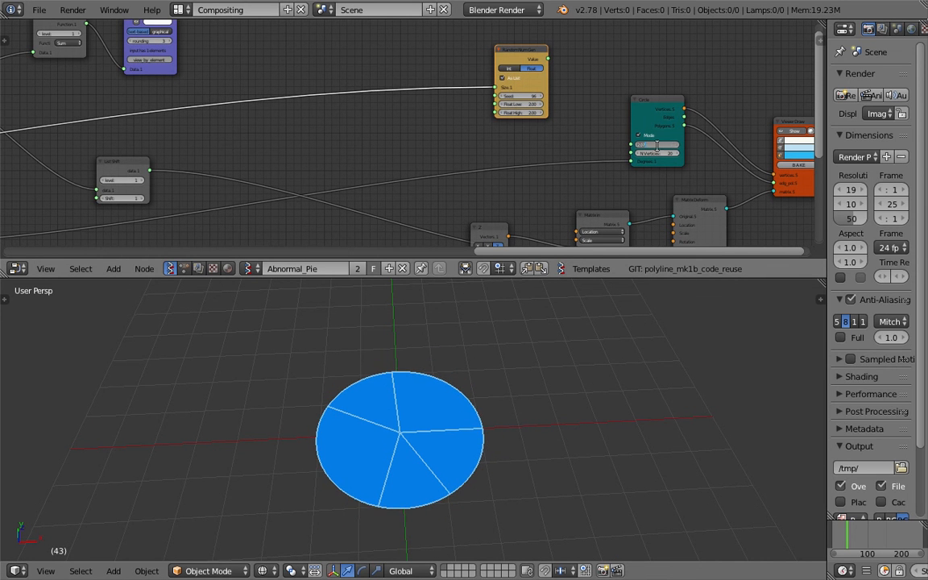
type("2")
key("Return")
- Review the nodes upstream of the Circle node and save over the file
middle_click_drag(547, 143, 587, 126)
scroll(458, 190, "down", 5)
middle_click_drag(319, 150, 548, 125)
left_click(170, 178)
scroll(323, 137, "up", 2)
middle_click_drag(92, 150, 491, 130)
key("ctrl+s")
left_click(288, 129)
- Move the Circle node closer to the Viewer Draw node
middle_click_drag(288, 120, 393, 178)
scroll(393, 178, "up", 3)
left_click_drag(223, 182, 213, 179)
left_click_drag(340, 120, 304, 125)
middle_click_drag(296, 124, 171, 98)
scroll(170, 97, "down", 3)
middle_click_drag(363, 151, 401, 133)
scroll(401, 133, "up", 4)
middle_click_drag(619, 101, 572, 170)
left_click_drag(638, 66, 692, 58)
- Examine the random number, List Math sum and division nodes at the start of the chain
middle_click_drag(230, 190, 383, 135)
scroll(384, 134, "down", 8)
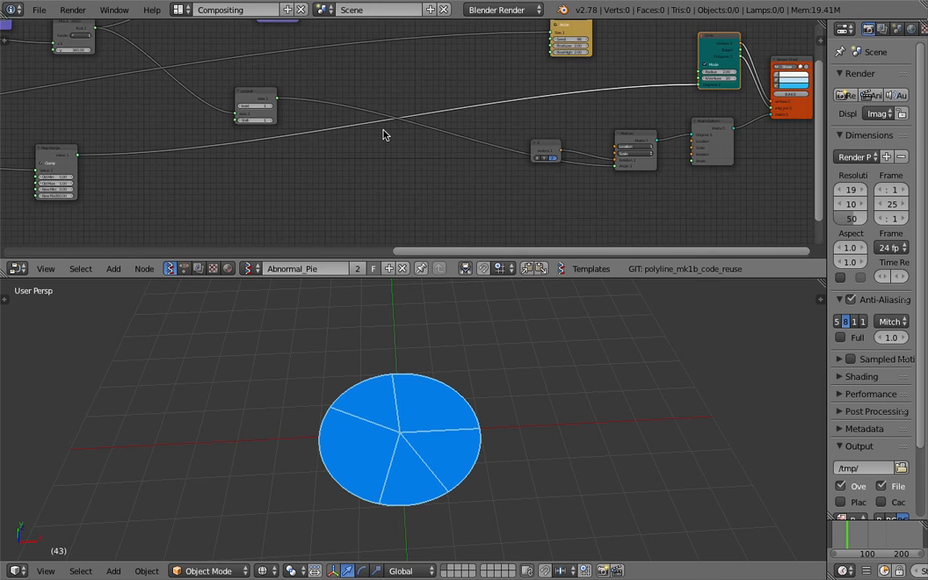
middle_click_drag(42, 143, 383, 126)
middle_click_drag(93, 91, 357, 112)
scroll(357, 111, "up", 1)
scroll(347, 109, "up", 7)
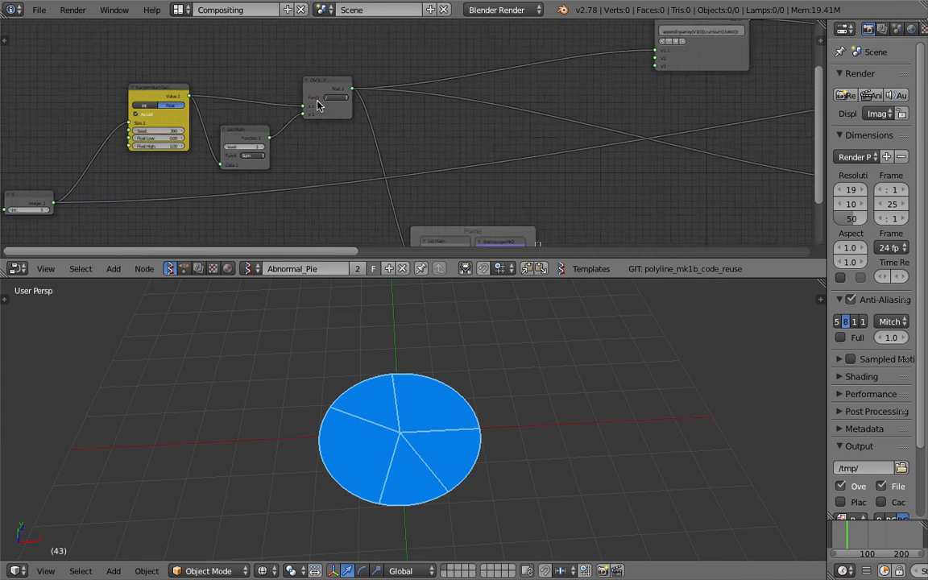
left_click_drag(311, 74, 303, 66)
middle_click_drag(270, 108, 254, 111)
middle_click_drag(445, 111, 224, 112)
- Nudge the Map Range node slightly and examine its old and new range settings
middle_click_drag(756, 188, 492, 149)
left_click_drag(526, 137, 511, 123)
scroll(535, 121, "up", 1)
scroll(567, 147, "up", 4)
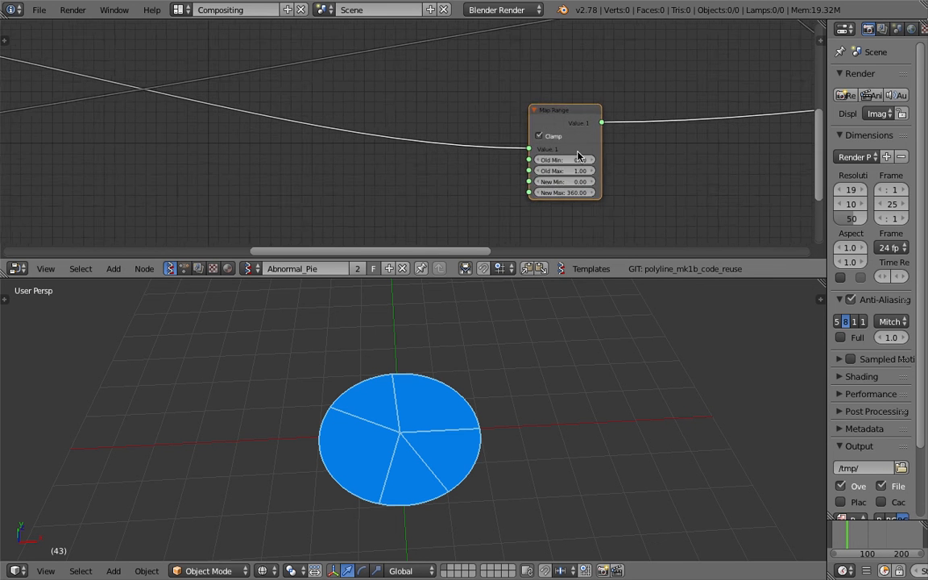
middle_click_drag(648, 169, 468, 162)
scroll(462, 171, "up", 3)
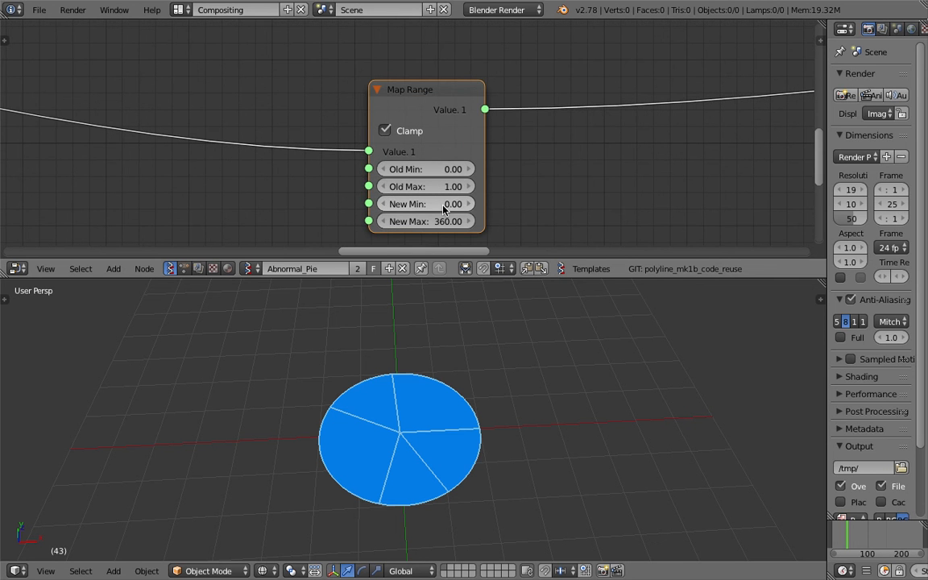
scroll(584, 184, "down", 3)
middle_click_drag(584, 185, 348, 200)
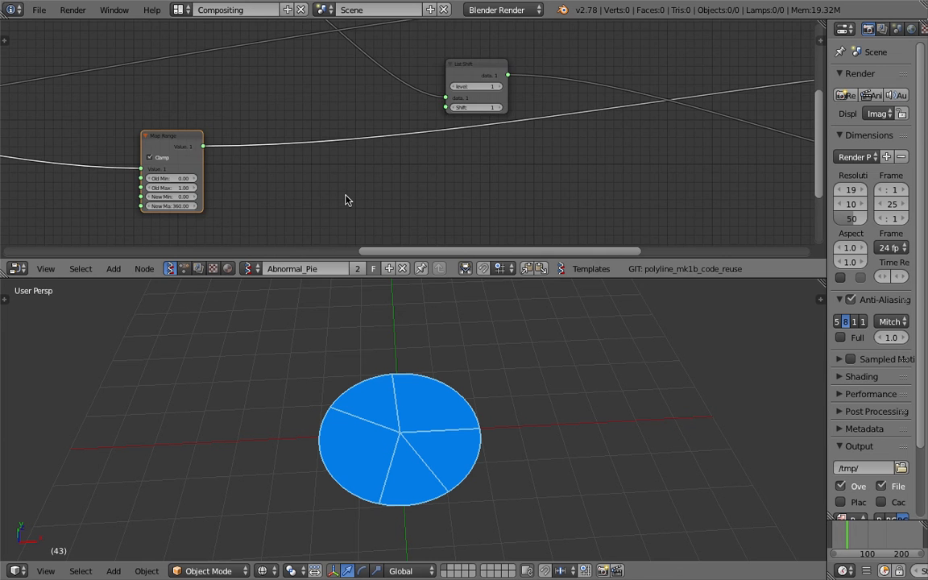
- Examine the Z, Matrix in and Matrix Deform nodes alongside the filled pie, and save over the file
middle_click_drag(545, 121, 133, 182)
scroll(387, 143, "down", 3)
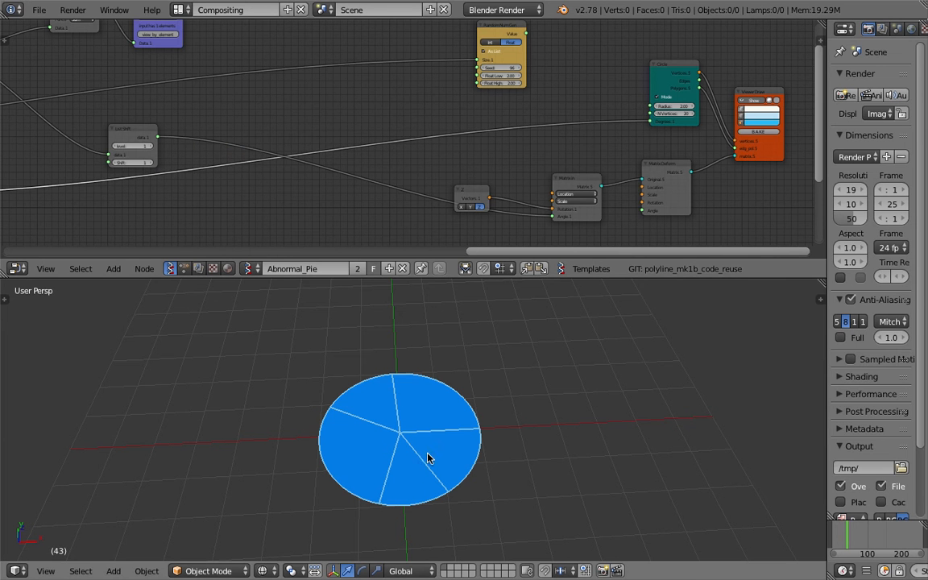
middle_click_drag(518, 197, 493, 176)
left_click_drag(453, 172, 482, 151)
scroll(553, 177, "up", 2)
scroll(553, 177, "up", 1)
middle_click_drag(628, 187, 553, 148)
scroll(553, 148, "up", 3)
middle_click_drag(552, 360, 437, 327, "shift")
key("ctrl+s")
left_click(473, 366)
- Move the MUL X node closer to the Stethoscope MK2 node that reads the cumulative sums
scroll(410, 135, "down", 2)
left_click(488, 126)
middle_click_drag(272, 136, 687, 171)
middle_click_drag(442, 148, 625, 221)
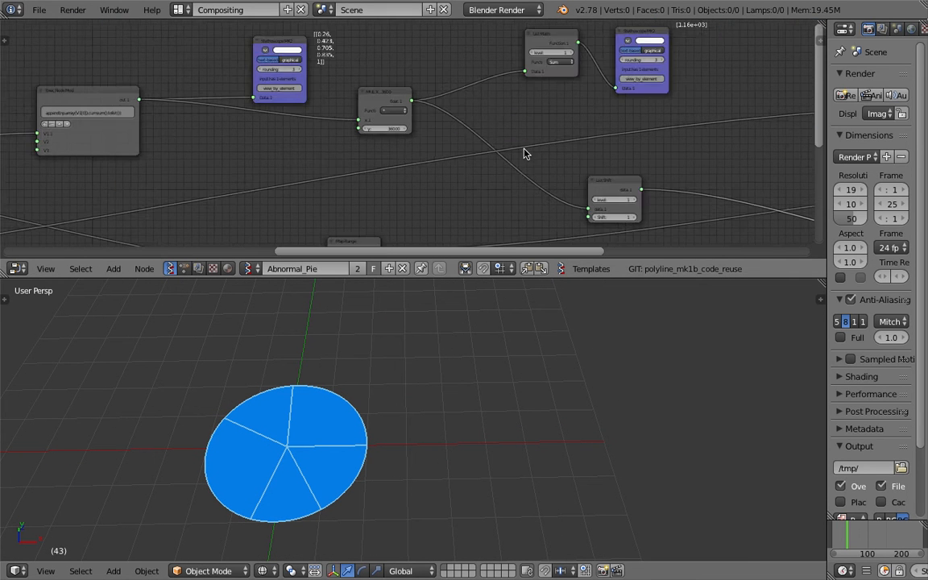
scroll(402, 129, "up", 4)
middle_click_drag(383, 104, 387, 124)
left_click_drag(387, 103, 370, 95)
- Move the Exec Node Mod node with the cumsum expression closer to its Stethoscope MK2 node
middle_click_drag(529, 71, 455, 120)
middle_click_drag(234, 137, 740, 109)
left_click_drag(411, 138, 433, 130)
scroll(406, 133, "up", 2)
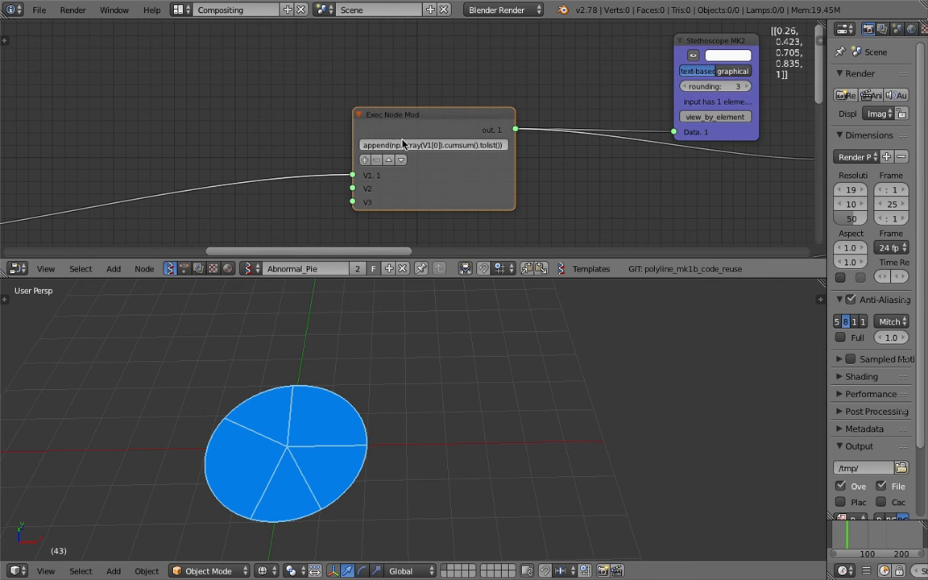
middle_click_drag(532, 128, 411, 120)
middle_click_drag(467, 141, 276, 147)
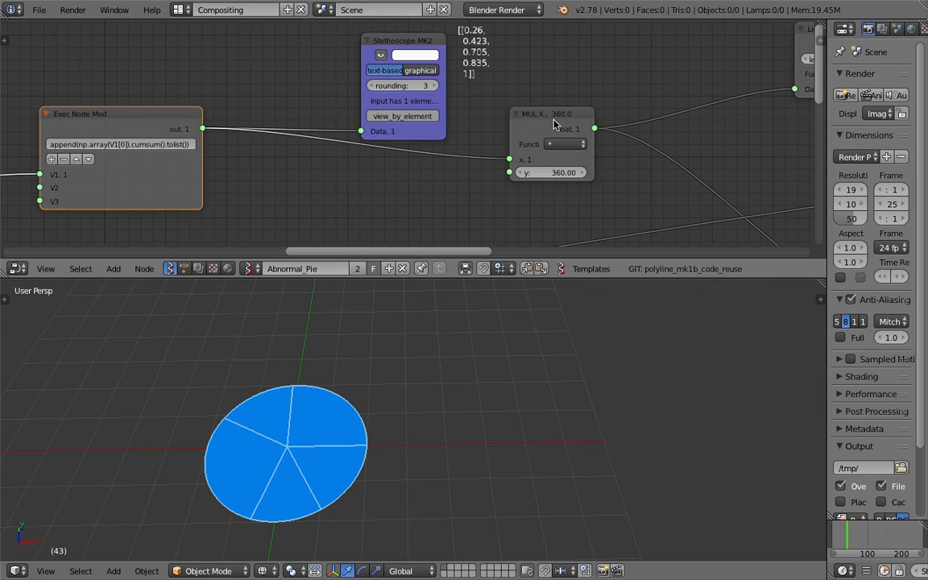
- Reposition the MUL X and List Shift nodes closer to the rest of the chain and save over the file
left_click_drag(554, 119, 534, 123)
middle_click_drag(534, 123, 316, 77)
middle_click_drag(442, 135, 256, 65)
left_click_drag(514, 145, 466, 130)
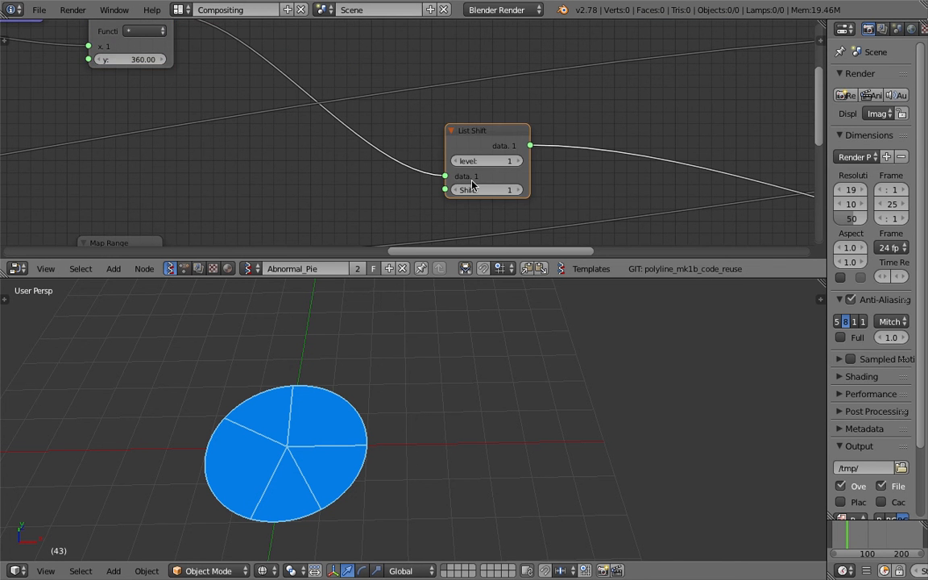
scroll(645, 182, "down", 4)
middle_click_drag(684, 184, 373, 120)
key("ctrl+s")
left_click(373, 120)
- Orbit around the filled pie and switch the 3D viewport to the top view
middle_click_drag(475, 187, 384, 174)
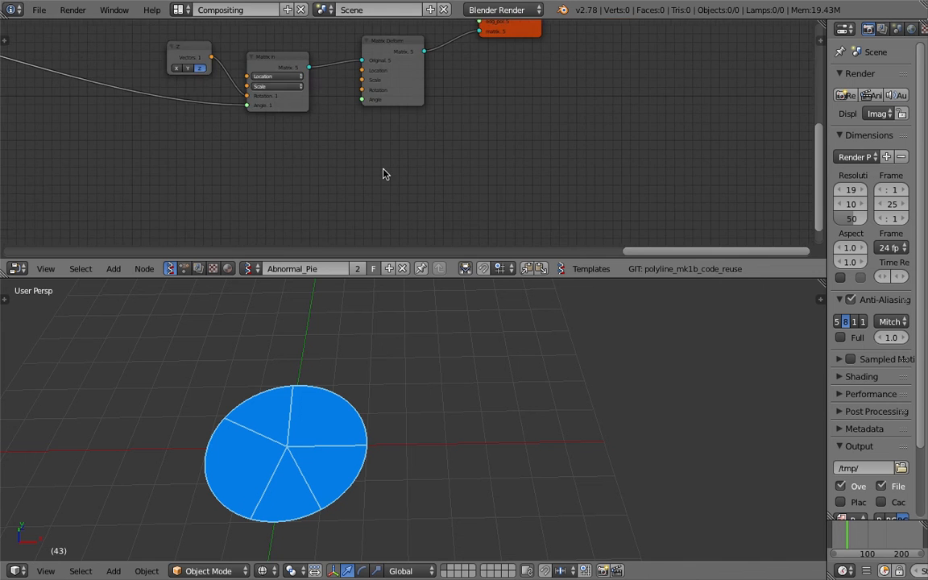
scroll(388, 199, "up", 1)
middle_click_drag(395, 385, 414, 406)
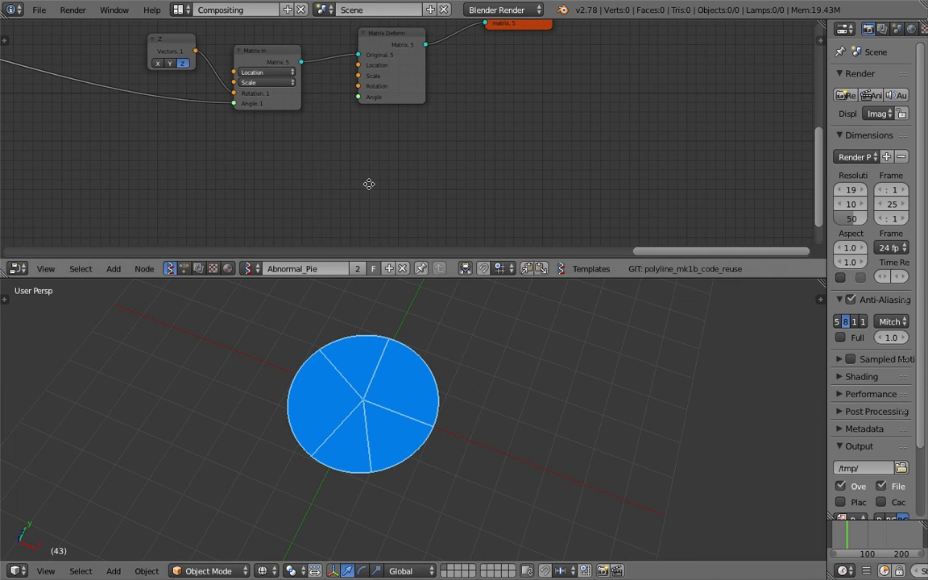
middle_click_drag(369, 184, 354, 166)
middle_click_drag(471, 352, 435, 425)
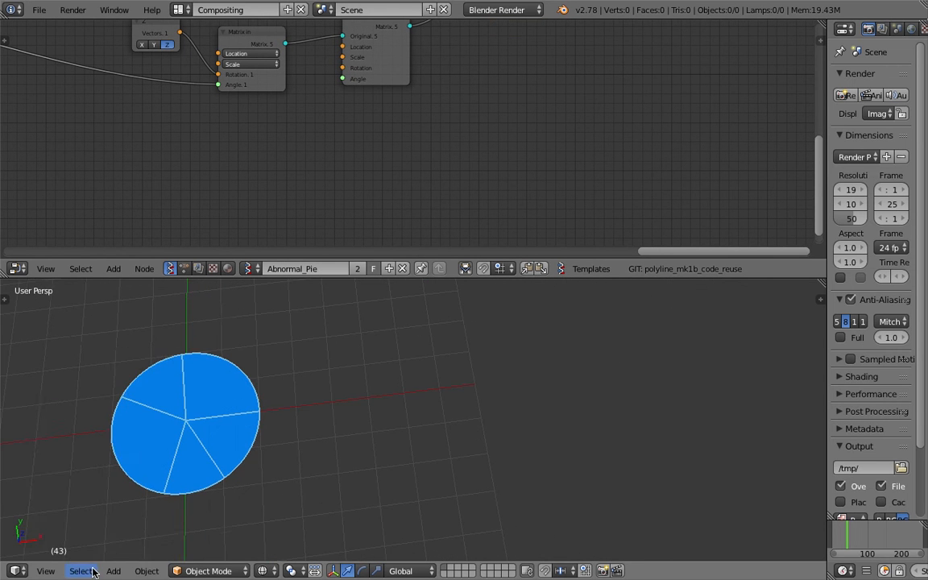
left_click(45, 570)
left_click(81, 500)
- Sketch three adjoining annotation wedges beside the pie, each labelled 30
middle_click_drag(395, 375, 380, 425, "shift")
mouse_move(412, 425)
left_mouse_down()
mouse_move(517, 425)
mouse_move(476, 392)
mouse_move(412, 427)
left_mouse_up()
left_click_drag(522, 395, 558, 392)
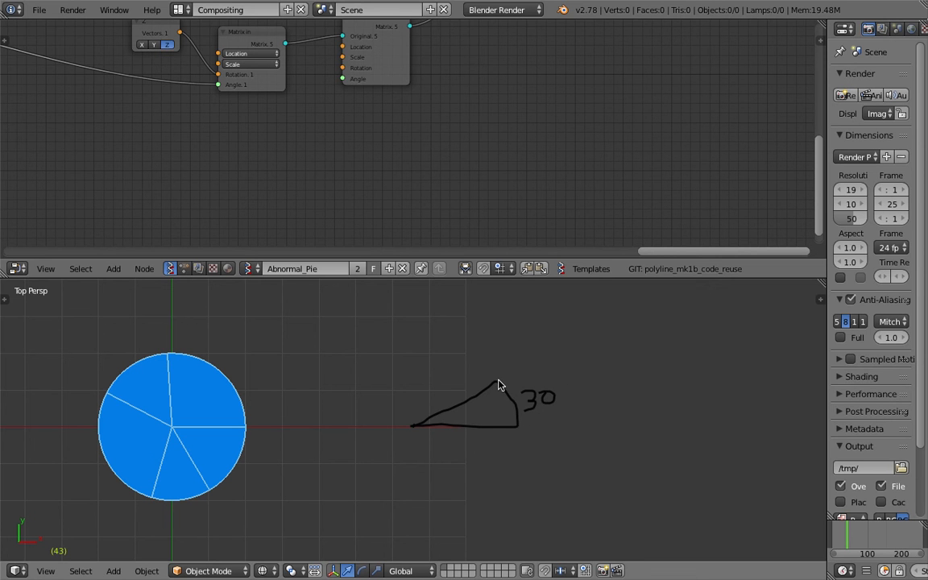
mouse_move(494, 377)
left_mouse_down()
mouse_move(458, 346)
mouse_move(411, 426)
left_mouse_up()
left_click_drag(493, 329, 505, 328)
mouse_move(412, 424)
left_mouse_down()
mouse_move(408, 350)
mouse_move(447, 348)
left_mouse_up()
mouse_move(408, 307)
left_mouse_down()
mouse_move(409, 318)
mouse_move(434, 311)
left_mouse_up()
- Sketch a second annotation group with one wedge labelled 10 and an adjoining wedge labelled 10+35°
mouse_move(630, 429)
middle_mouse_down("shift")
mouse_move(564, 439)
mouse_move(539, 431)
middle_mouse_up("shift")
mouse_move(466, 429)
left_mouse_down()
mouse_move(547, 430)
mouse_move(577, 419)
mouse_move(562, 400)
mouse_move(471, 427)
left_mouse_up()
mouse_move(591, 404)
left_mouse_down()
mouse_move(593, 413)
mouse_move(607, 403)
left_mouse_up()
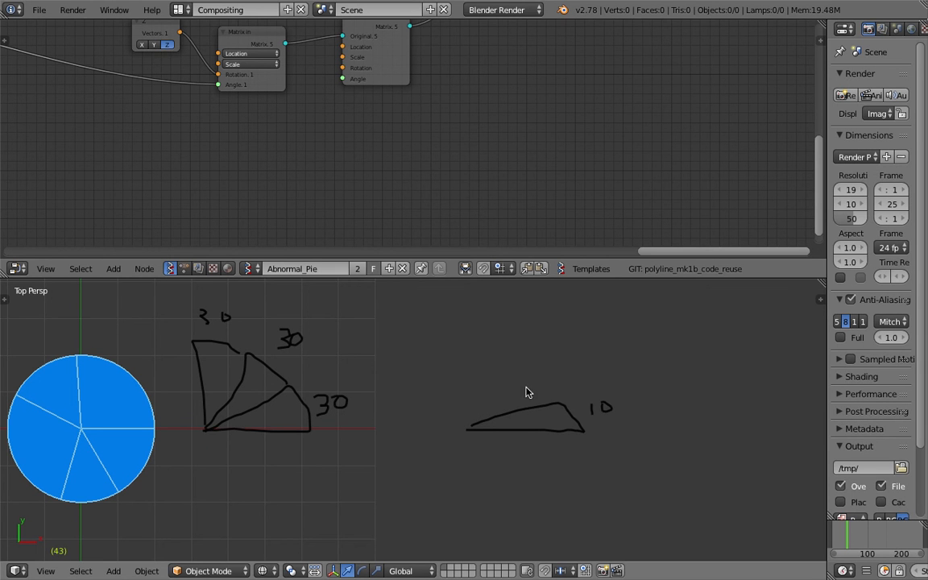
mouse_move(561, 395)
left_mouse_down()
mouse_move(557, 383)
mouse_move(469, 422)
left_mouse_up()
left_click_drag(525, 341, 527, 359)
mouse_move(538, 346)
left_mouse_down()
mouse_move(577, 344)
mouse_move(569, 355)
left_mouse_up()
mouse_move(603, 330)
left_mouse_down()
mouse_move(590, 355)
mouse_move(611, 324)
left_mouse_up()
- Add a third annotation wedge labelled 10+35+65 and sketch an outline around the group for the full pie
mouse_move(478, 356)
left_mouse_down()
mouse_move(439, 406)
mouse_move(446, 427)
left_mouse_up()
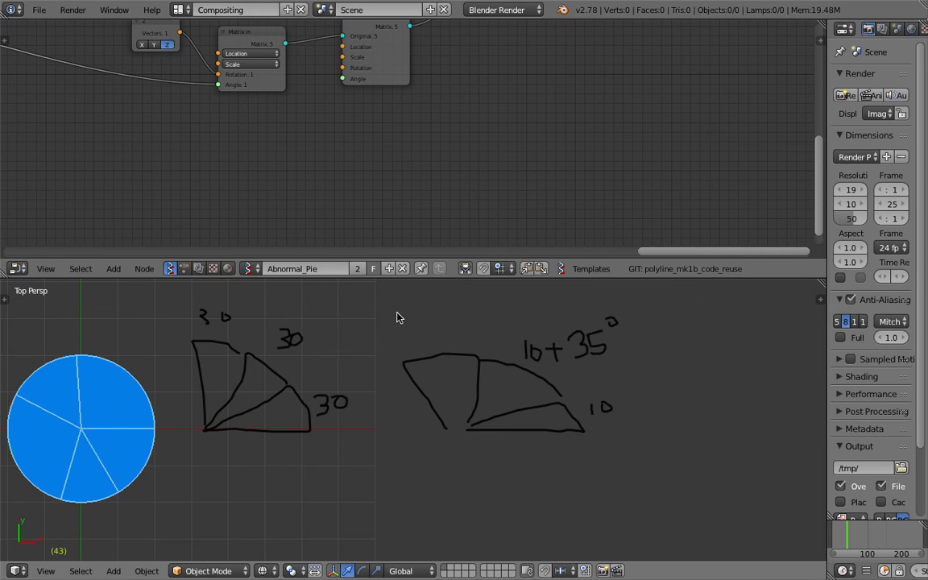
left_click_drag(396, 316, 397, 332)
left_click_drag(411, 320, 426, 320)
mouse_move(417, 314)
left_mouse_down()
mouse_move(417, 330)
mouse_move(432, 326)
left_mouse_up()
mouse_move(448, 311)
left_mouse_down()
mouse_move(441, 327)
mouse_move(470, 310)
left_mouse_up()
mouse_move(464, 304)
left_mouse_down()
mouse_move(464, 319)
mouse_move(483, 305)
mouse_move(499, 322)
left_mouse_up()
left_click_drag(505, 299, 523, 297)
left_click_drag(386, 385, 459, 366)
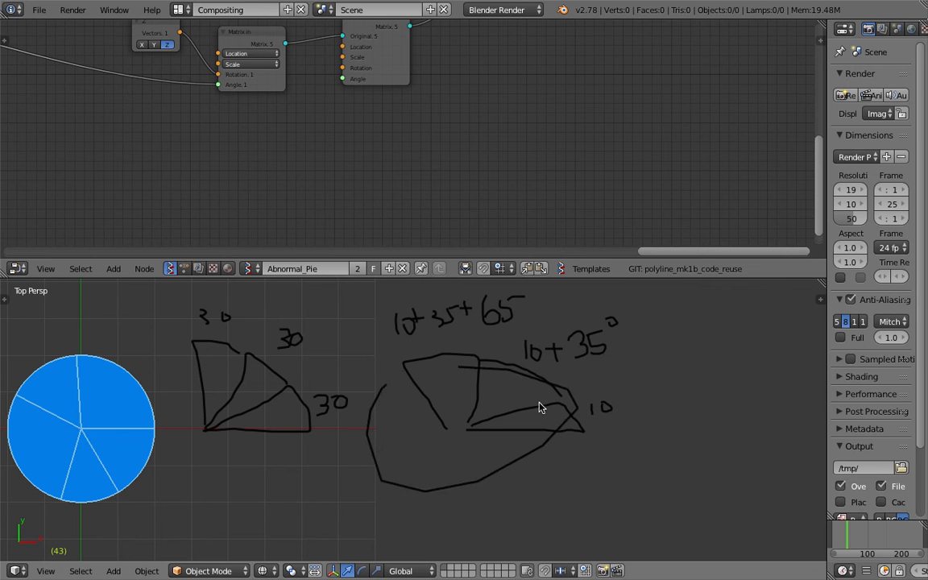
- Frame the whole scene and remove the 3D viewport's Grease Pencil layer, hiding the properties region again
key("Home")
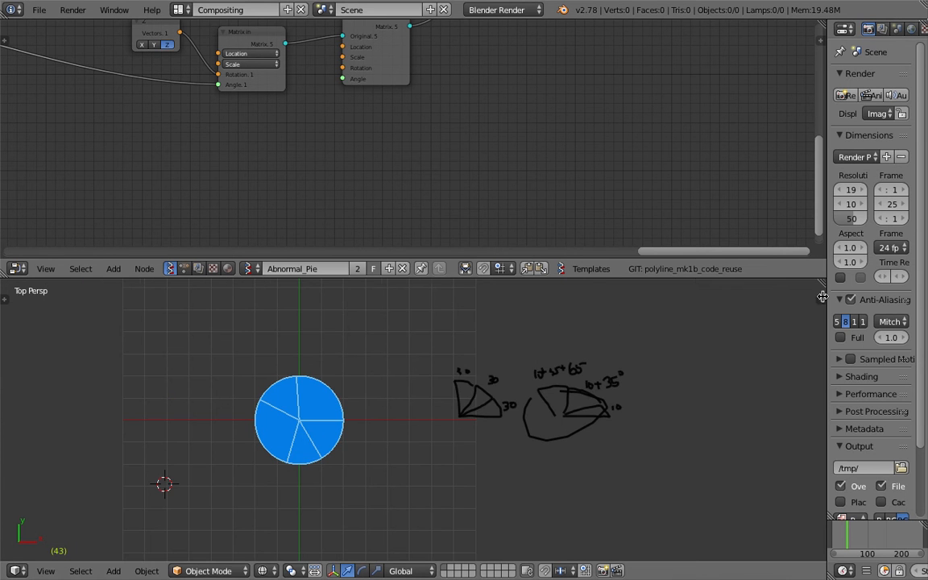
left_click(823, 298)
left_click(803, 364)
left_click_drag(696, 332, 883, 329)
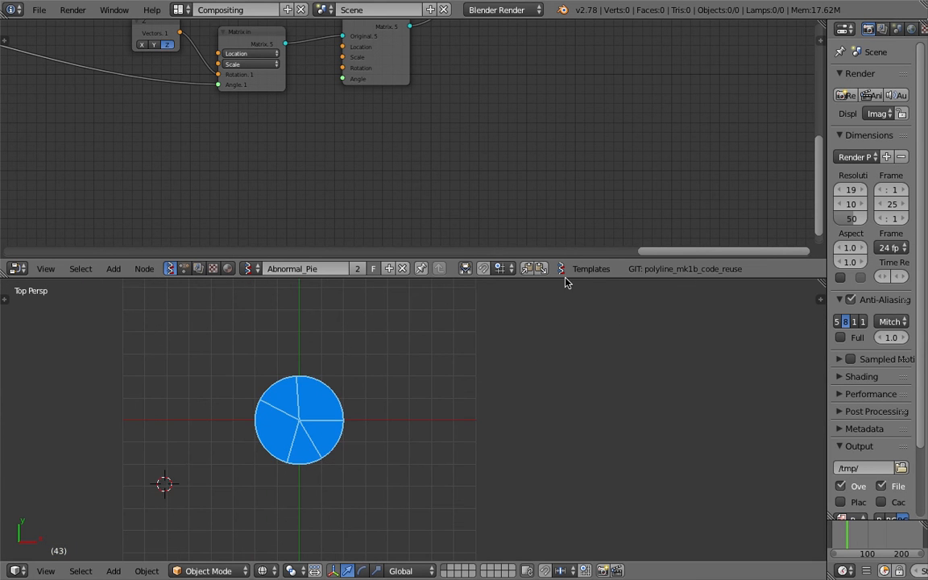
- Enlarge the node editor at the expense of the 3D viewport and move the Random Num Gen node away from the Circle node
left_click_drag(566, 278, 572, 403)
scroll(403, 193, "down", 4)
middle_click_drag(288, 177, 592, 232)
scroll(580, 193, "down", 4)
middle_click_drag(573, 165, 524, 220)
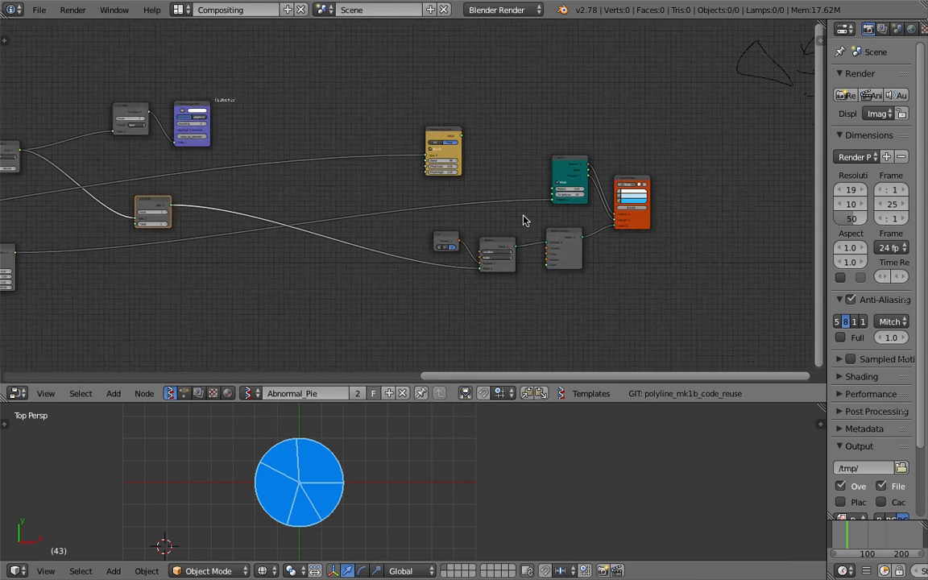
scroll(499, 207, "up", 3)
scroll(427, 201, "down", 1)
left_click_drag(443, 129, 339, 101)
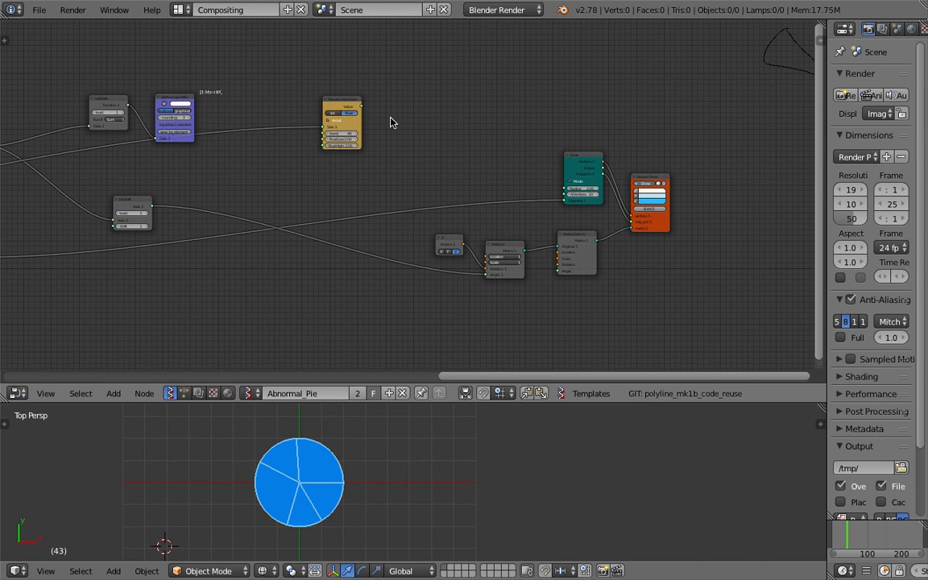
- Move the List Math sum node and its Stethoscope MK2 closer to the MUL X, 360.0 node
left_click_drag(421, 115, 717, 314)
key("g")
left_click(441, 306)
middle_click_drag(140, 177, 487, 227)
scroll(489, 224, "up", 1)
left_click_drag(477, 148, 419, 134)
left_click_drag(538, 143, 472, 118)
scroll(440, 110, "up", 3)
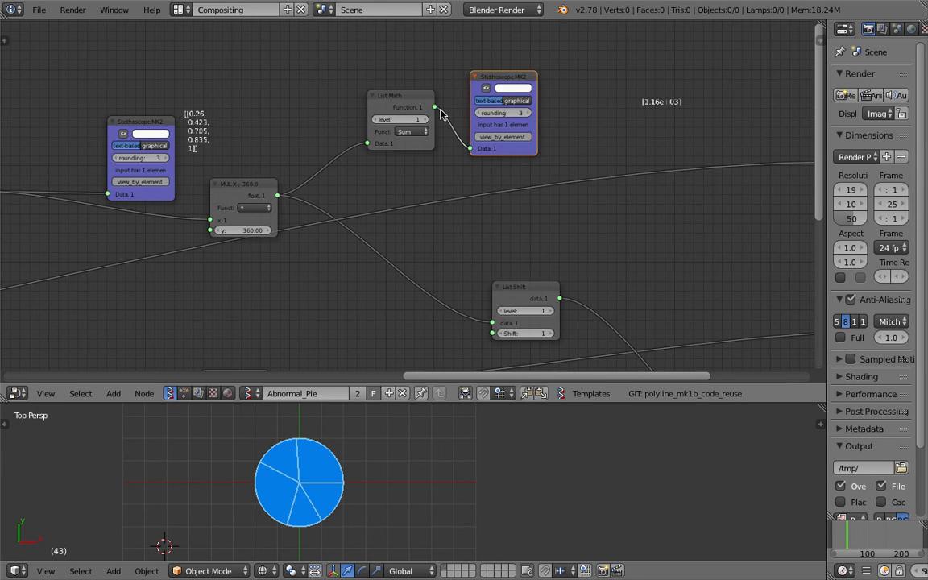
middle_click_drag(388, 99, 425, 107)
scroll(425, 107, "up", 3)
left_click_drag(424, 107, 407, 103)
key("ctrl+s")
left_click(408, 103)
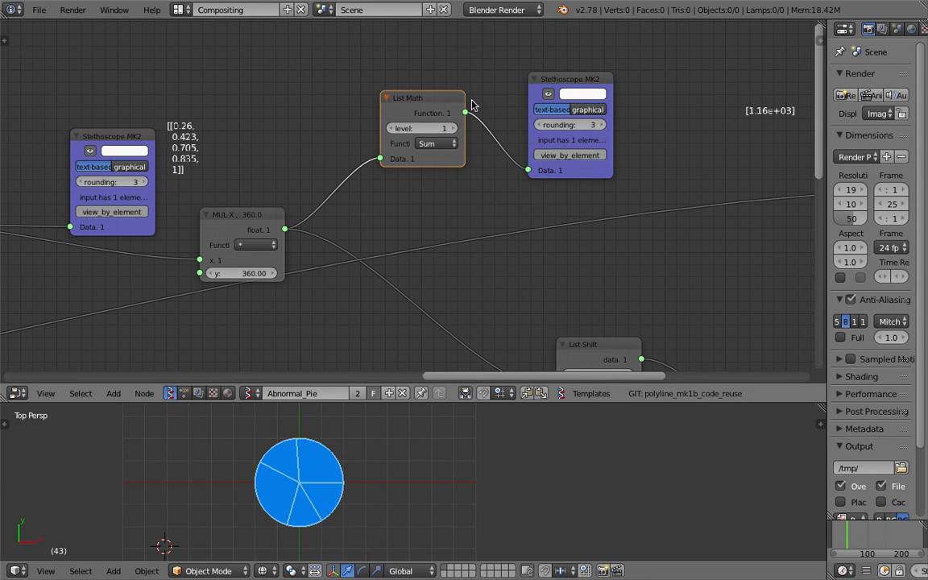
- Shift the cumulative-sum Stethoscope MK2 and the MUL X, 360.0 node closer to the Exec Node Mod
middle_click_drag(230, 181, 515, 136)
middle_click_drag(166, 174, 296, 165)
scroll(295, 163, "up", 2)
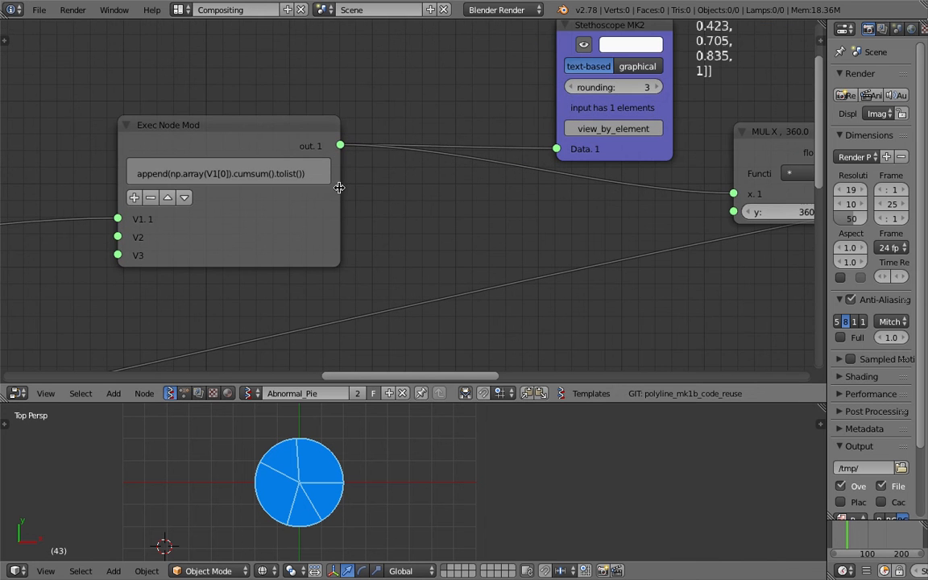
left_click_drag(339, 187, 359, 189)
scroll(314, 191, "down", 1)
middle_click_drag(339, 164, 228, 178)
left_click(472, 64)
scroll(465, 118, "down", 2)
left_click_drag(463, 101, 384, 68)
left_click_drag(564, 165, 509, 150)
key("ctrl+s")
left_click(518, 151)
middle_click_drag(620, 187, 347, 145)
- Group the angle-sum List Math and its Stethoscope MK2 in a frame and move the frame higher above the main chain
middle_click_drag(447, 37, 381, 73)
left_click_drag(381, 73, 360, 66)
left_click_drag(497, 48, 484, 37)
left_click(343, 50, "shift")
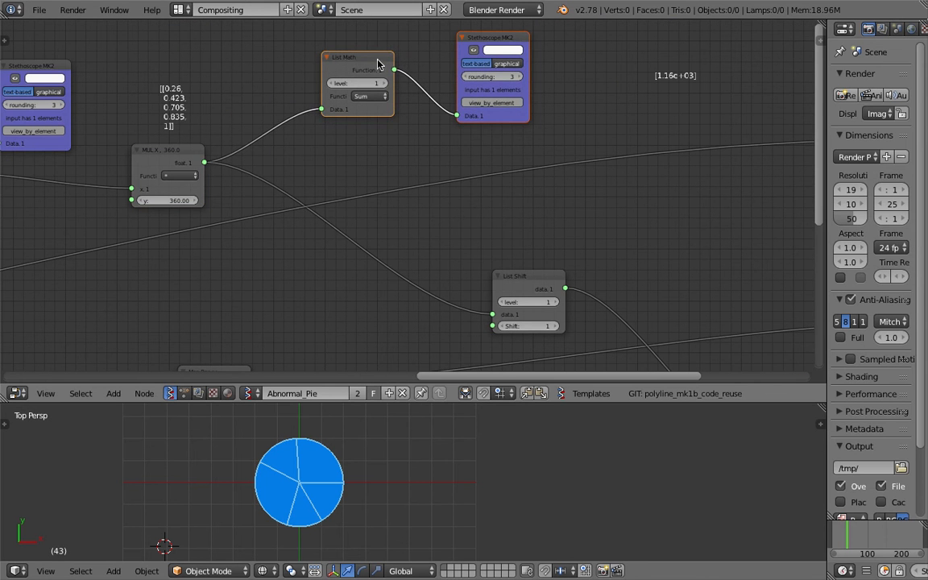
key("ctrl+j")
scroll(381, 55, "down", 2)
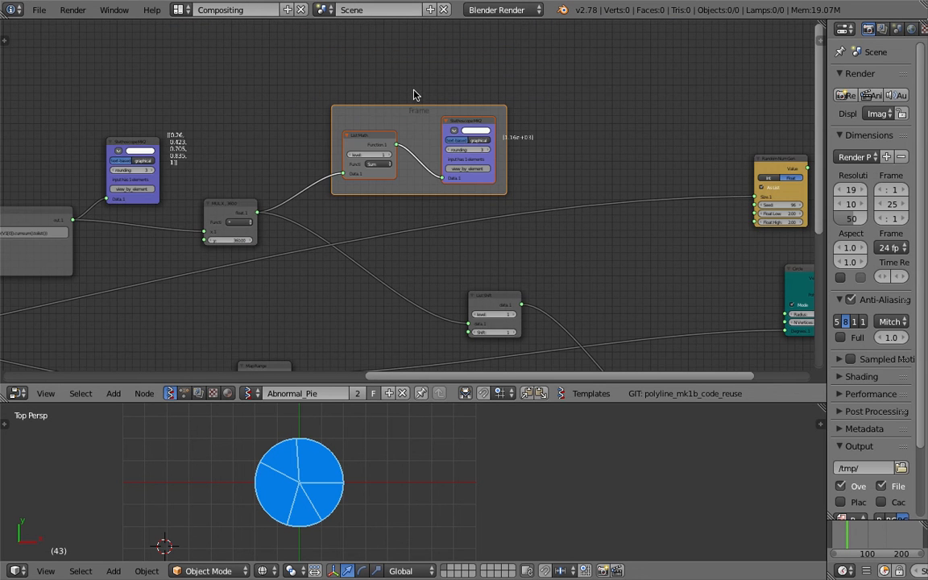
left_click_drag(415, 115, 409, 31)
- Tidy the layout by repositioning the MUL X, 360.0 node, the angle-sum frame, the division node and the yellow Random Num Gen
left_click_drag(232, 201, 205, 203)
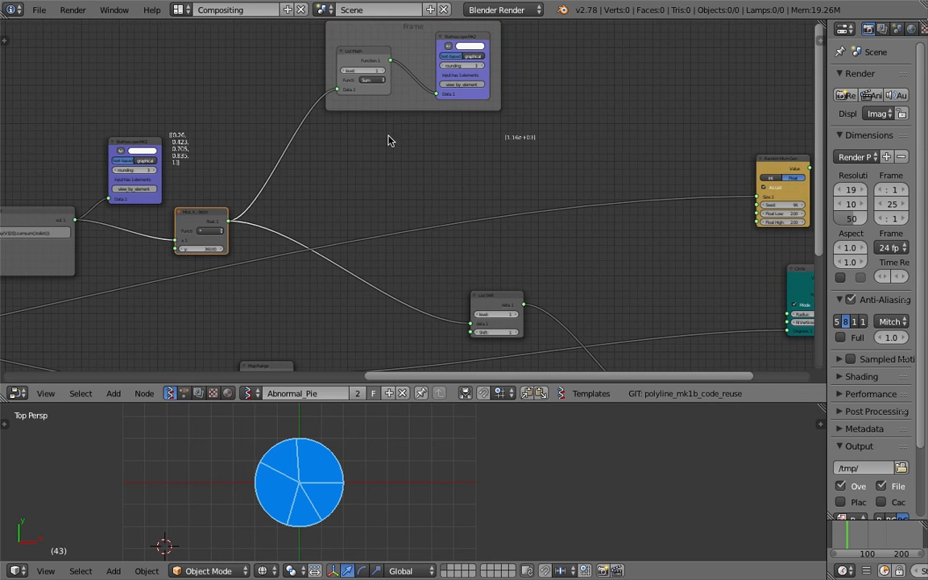
middle_click_drag(261, 215, 416, 151)
scroll(416, 151, "down", 4)
left_click_drag(339, 243, 365, 258)
left_click_drag(603, 61, 601, 52)
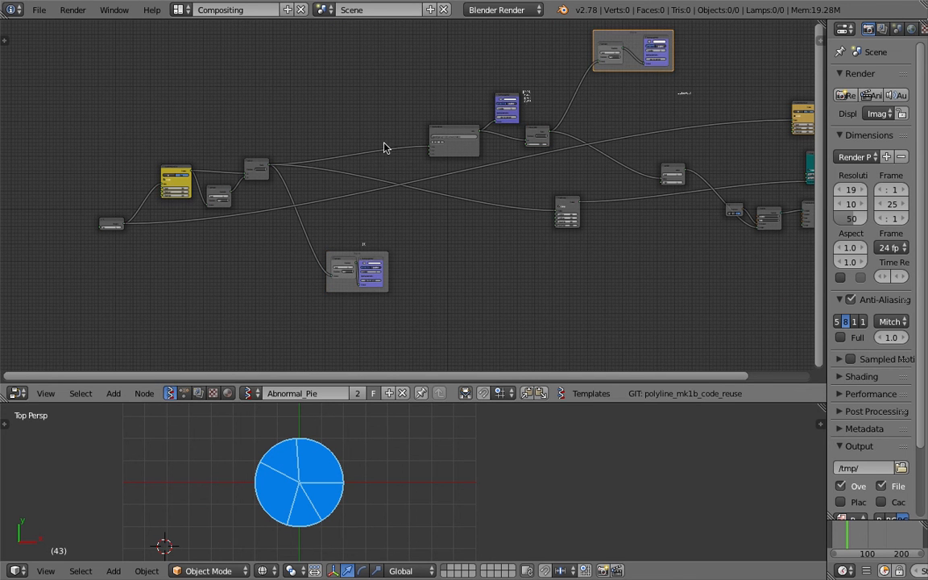
left_click_drag(260, 163, 279, 156)
left_click_drag(211, 189, 181, 164)
- Set the Int node that controls the number of pie wedges to 14
middle_click_drag(810, 234, 630, 209)
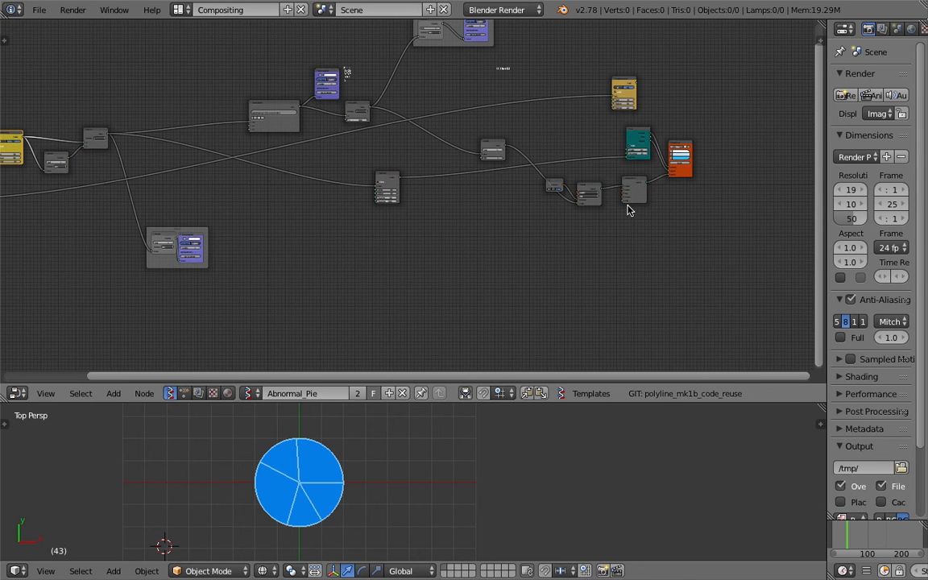
middle_click_drag(207, 190, 640, 220)
scroll(483, 204, "up", 7)
scroll(484, 203, "up", 4)
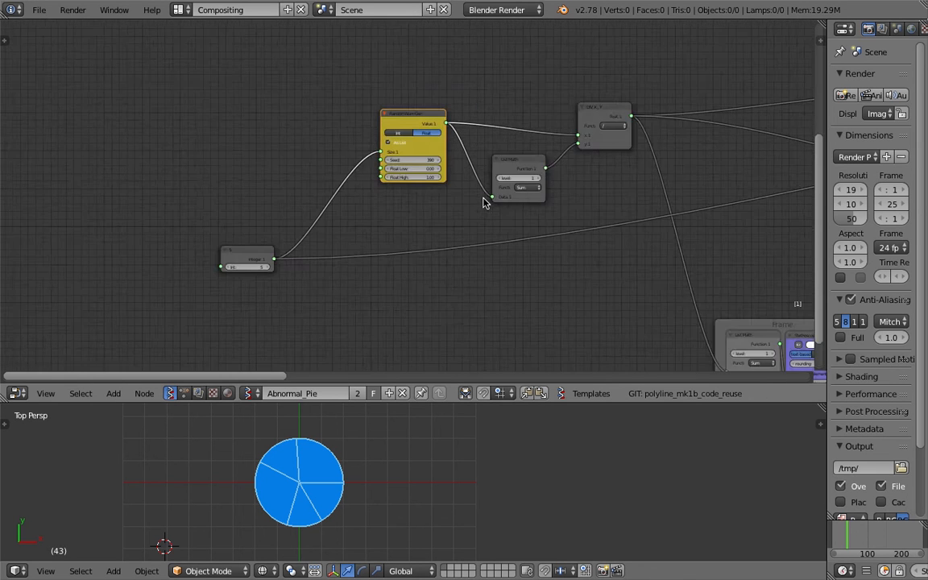
scroll(448, 145, "up", 1)
middle_click_drag(95, 333, 258, 235)
mouse_move(234, 253)
left_mouse_down()
mouse_move(285, 253)
mouse_move(249, 253)
left_mouse_up()
- Set the yellow Random Num Gen's Float Low to 10 and Float High to 60
middle_click_drag(612, 109, 522, 179)
left_click_drag(508, 115, 525, 115)
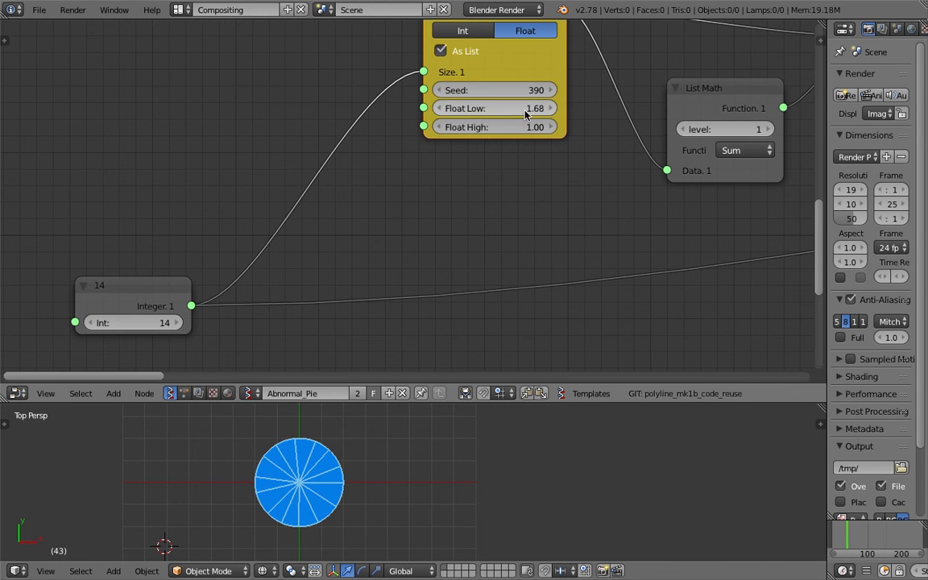
left_click(518, 109)
type("1")
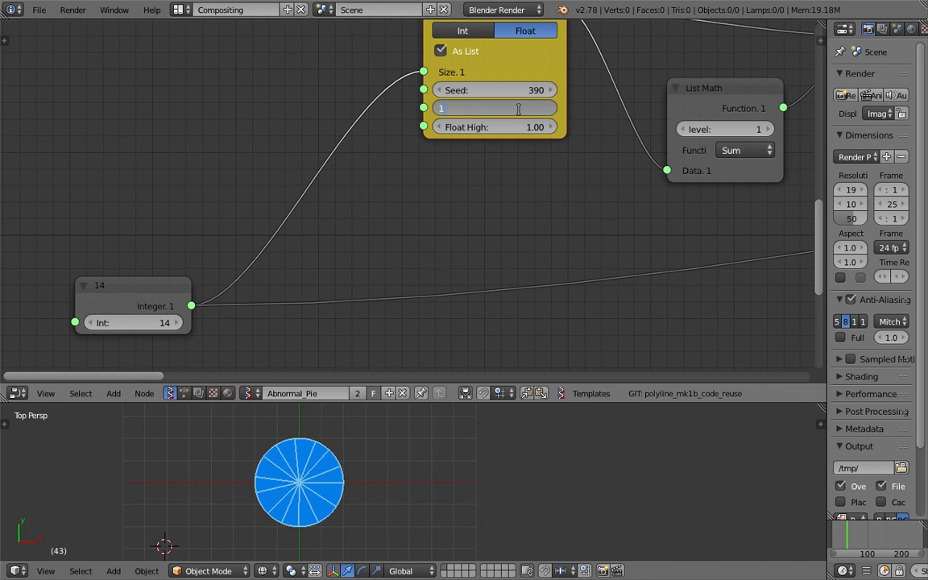
key("Tab")
type("60")
key("Return")
key("ctrl+s")
left_click(527, 135)
- Enlarge the 3D viewport and examine the uneven wedges filling the pie from the top and at an angle
middle_click_drag(385, 470, 441, 438, "shift")
scroll(442, 437, "up", 3)
key("ctrl+s")
left_click(443, 439)
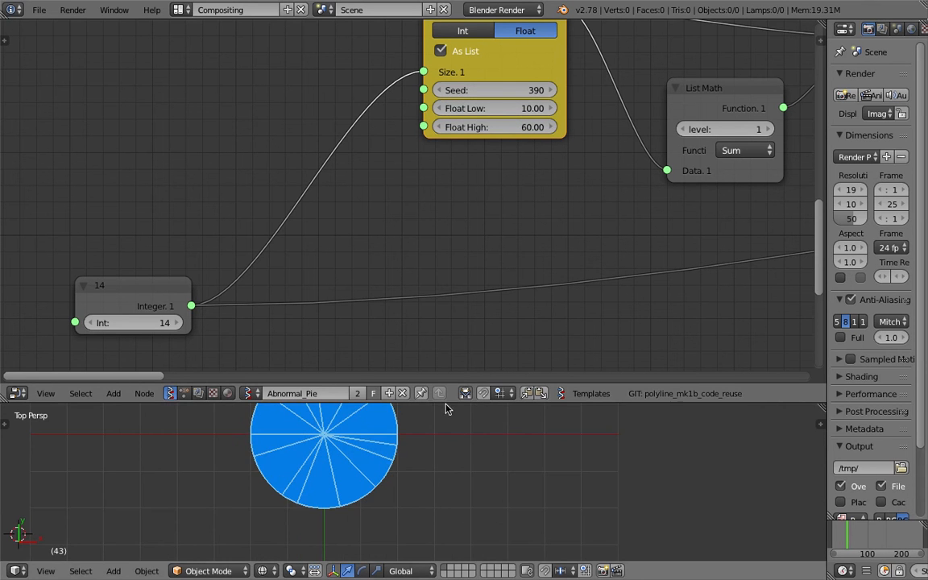
left_click_drag(446, 402, 448, 215)
scroll(454, 266, "up", 3)
middle_click_drag(372, 292, 411, 327, "shift")
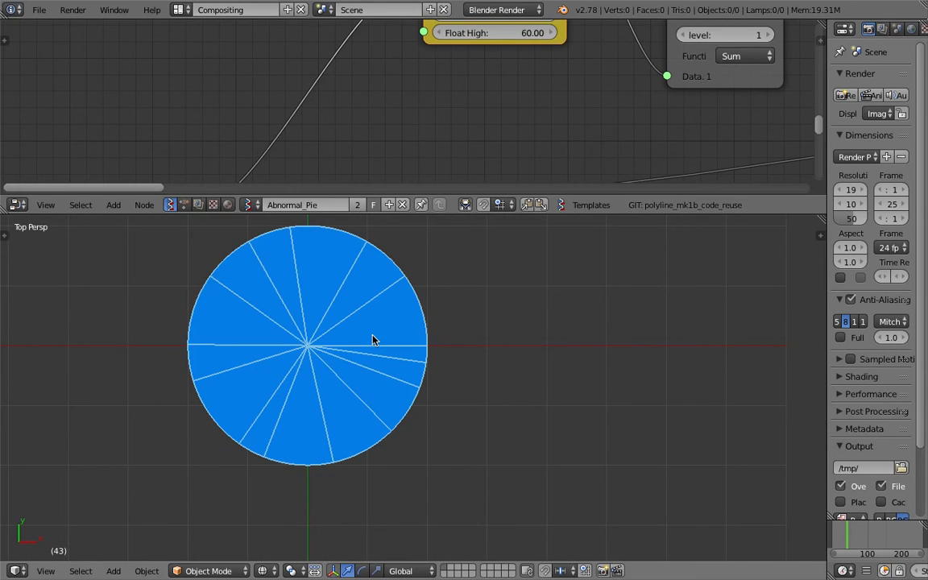
left_click(269, 272)
left_click(244, 381)
left_click(320, 416)
left_click(347, 336)
middle_click_drag(403, 328, 452, 382, "shift")
scroll(584, 371, "down", 3)
middle_click_drag(584, 370, 621, 362)
- Give the node editor back part of the 3D viewport's height for editing the nodes near the Circle
middle_click_drag(677, 149, 346, 125)
left_click_drag(593, 214, 594, 307)
middle_click_drag(757, 117, 393, 164)
scroll(352, 234, "down", 2)
key("ctrl+s")
left_click(352, 233)
mouse_move(486, 137)
middle_mouse_down()
mouse_move(370, 207)
mouse_move(570, 145)
mouse_move(443, 140)
mouse_move(404, 225)
middle_mouse_up()
scroll(443, 137, "up", 3)
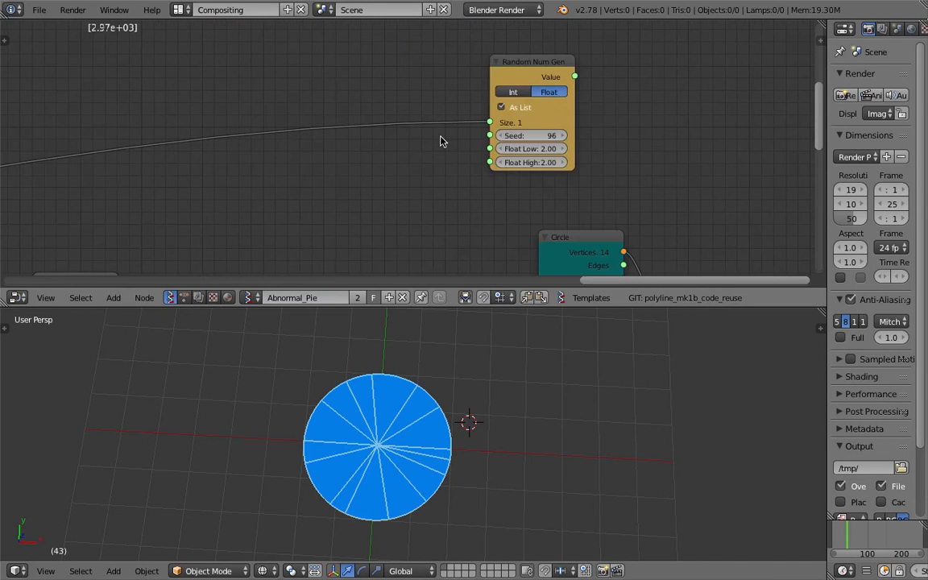
- Reposition the orange Random Num Gen and connect its Value output to the Circle node's Radius input
middle_click_drag(443, 137, 200, 181)
scroll(307, 179, "down", 4)
middle_click_drag(308, 179, 371, 102)
left_click(396, 180)
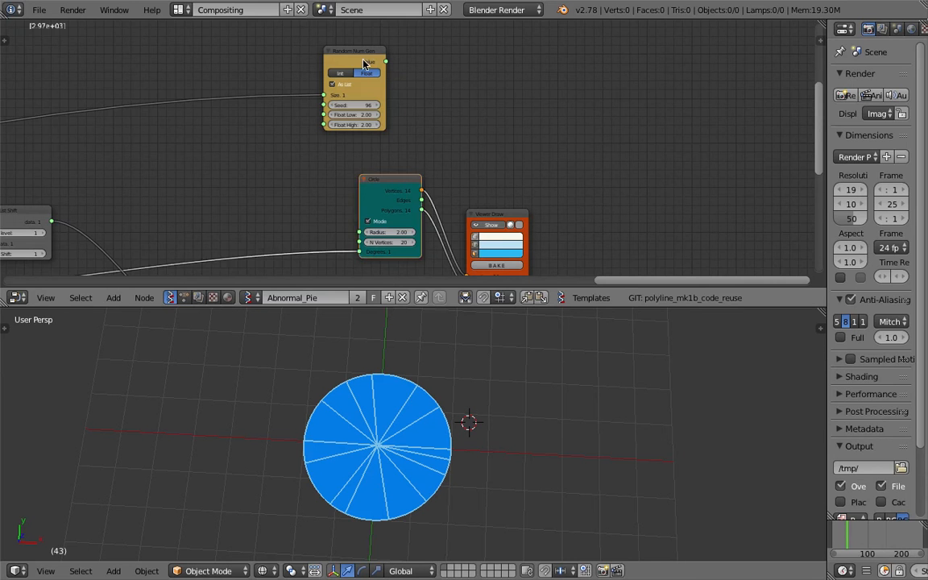
left_click_drag(362, 56, 251, 112)
middle_click_drag(251, 112, 284, 108)
scroll(283, 108, "up", 4)
left_click_drag(267, 99, 382, 253)
- Set the orange Random Num Gen's seed to 155 and adjust its float range to vary the wedge radii
middle_click_drag(221, 198, 342, 174)
left_click_drag(356, 148, 392, 149)
left_click_drag(357, 161, 385, 135)
scroll(419, 359, "down", 4)
middle_click_drag(433, 378, 422, 336)
left_click_drag(363, 134, 354, 135)
key("ctrl+s")
key("Return")
- Set the Int node to 36 to increase the number of wedges and inspect the pie at an angle
scroll(342, 158, "down", 7)
middle_click_drag(343, 158, 655, 82)
scroll(259, 133, "up", 5)
middle_click_drag(259, 132, 381, 174)
scroll(402, 172, "up", 3)
left_click(413, 171)
type("36")
key("Return")
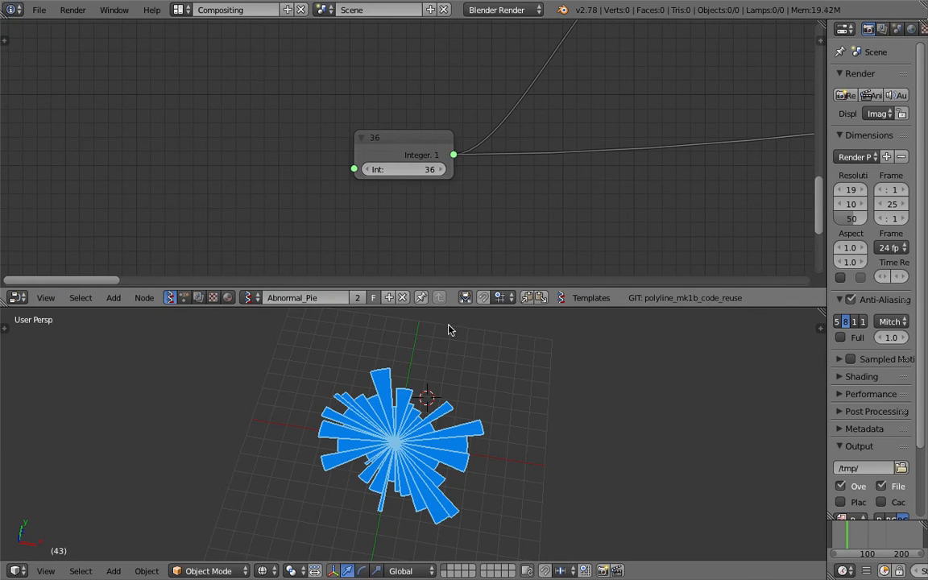
middle_click_drag(449, 325, 535, 416)
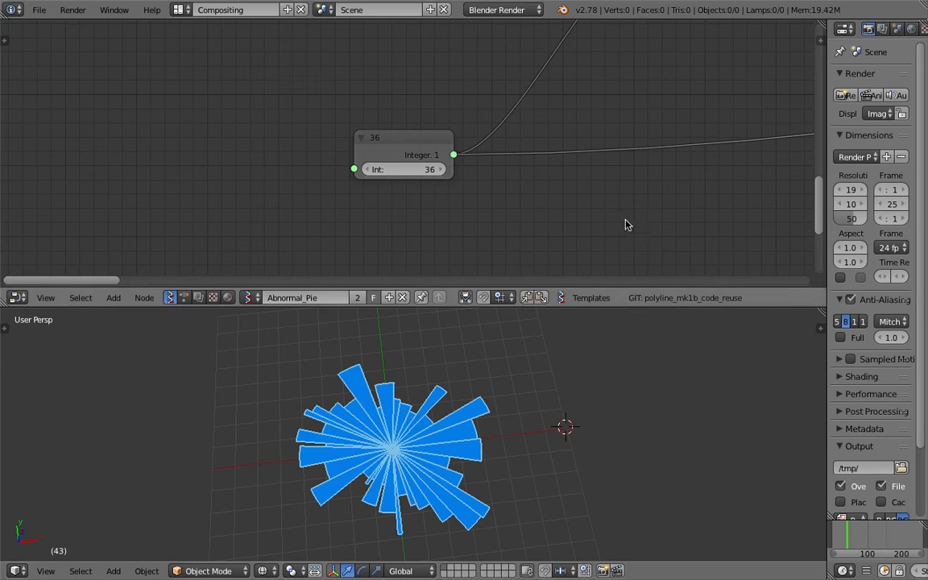
- Set the orange Random Num Gen's Float Low to 2.96 and Float High to 7.10
middle_click_drag(626, 225, 0, 244)
middle_click_drag(918, 287, 927, 206)
scroll(773, 149, "down", 3)
mouse_move(781, 135)
middle_mouse_down()
mouse_move(511, 143)
mouse_move(323, 178)
middle_mouse_up()
mouse_move(525, 139)
middle_mouse_down()
mouse_move(338, 138)
mouse_move(205, 161)
middle_mouse_up()
middle_click_drag(689, 131, 322, 174)
middle_click_drag(478, 147, 196, 178)
scroll(228, 138, "up", 1)
middle_click_drag(228, 139, 288, 153)
scroll(289, 153, "up", 1)
left_click_drag(243, 138, 300, 148)
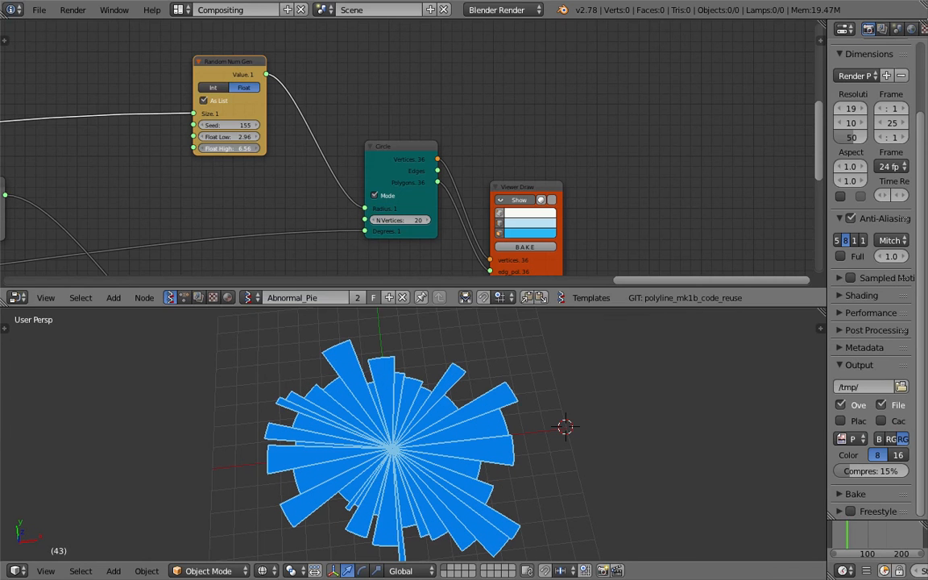
- Move the Viewer Draw node up beside the Circle node
key("ctrl+space")
scroll(482, 327, "up", 4)
middle_click_drag(482, 327, 467, 289)
scroll(464, 179, "down", 3)
left_click(217, 13)
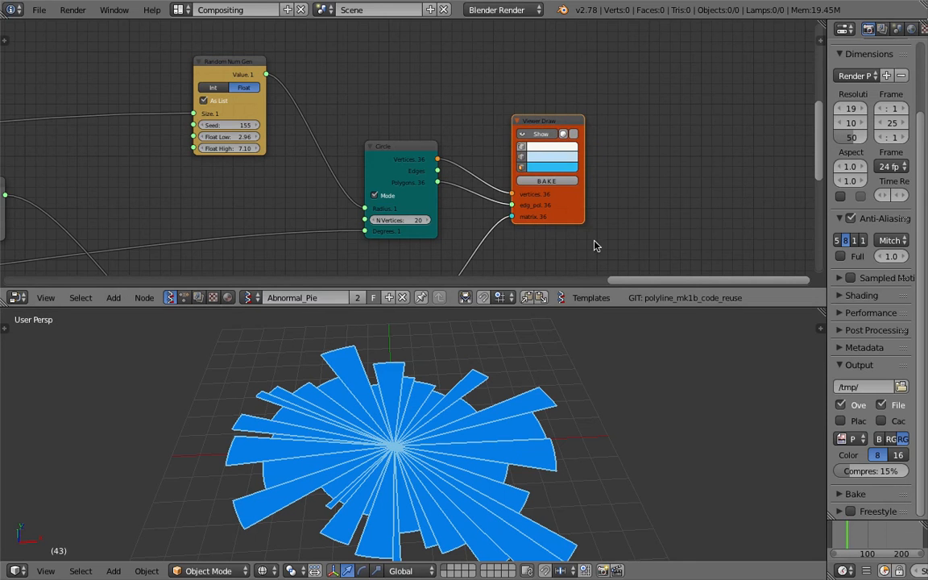
middle_click_drag(597, 237, 558, 206)
- Save the file on the Desktop as a new incremented version of mapping_random_num
key("super+s")
left_click(553, 209)
left_click(40, 12)
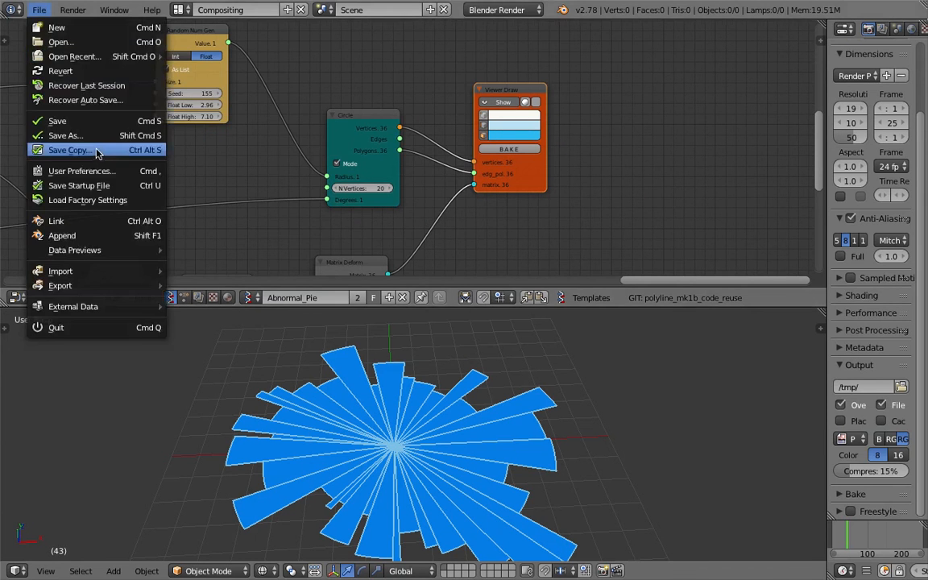
left_click(64, 135)
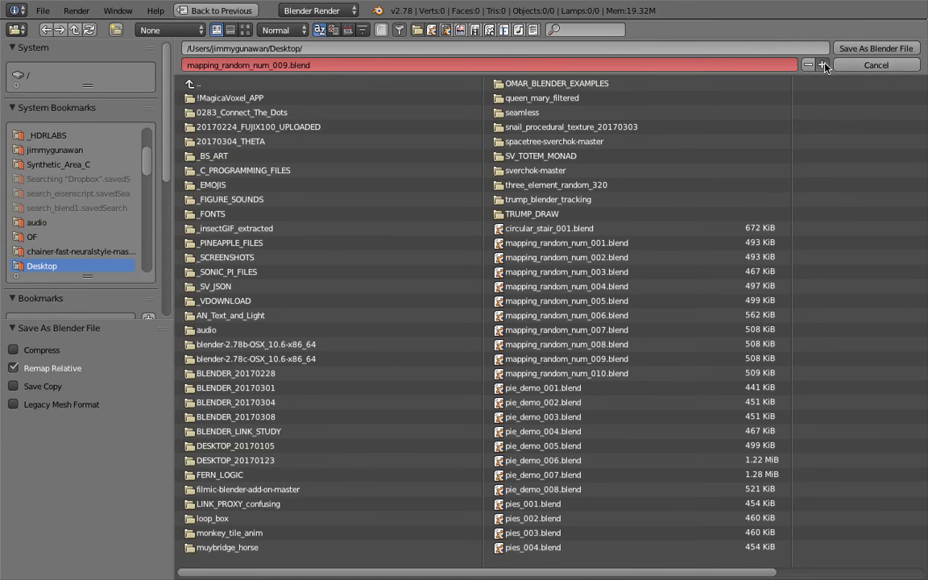
left_click(822, 64)
left_click(822, 64)
left_click(874, 48)
- Bake the Viewer Draw node's wedges into real mesh objects
middle_click_drag(595, 174, 571, 130)
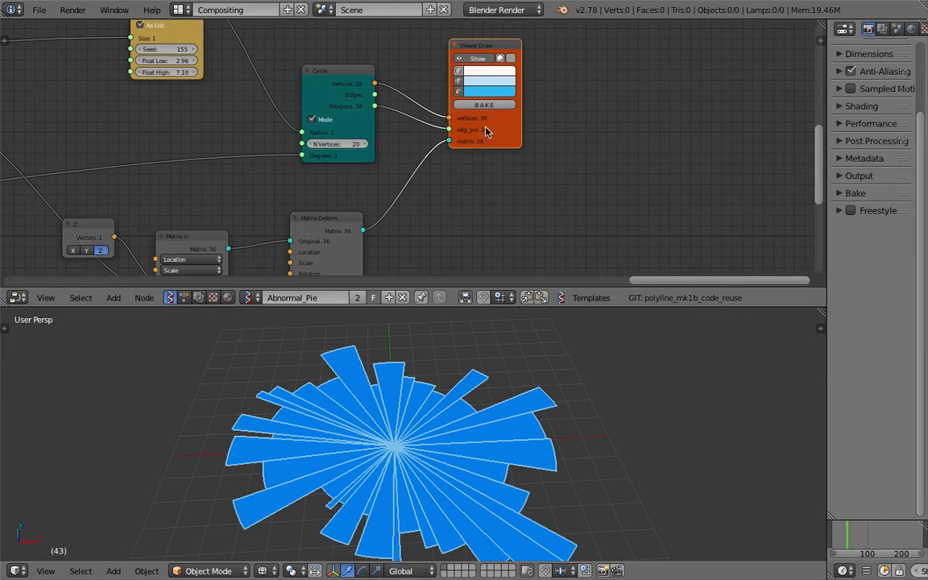
scroll(511, 441, "down", 3)
middle_click_drag(489, 442, 456, 442, "shift")
key("ctrl+s")
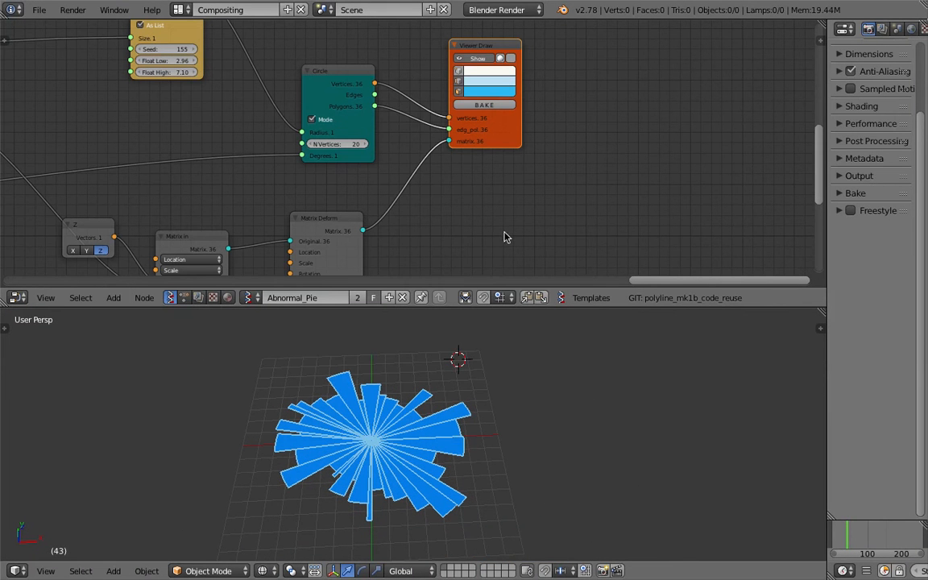
left_click(456, 442)
middle_click_drag(504, 239, 480, 236)
middle_click_drag(473, 154, 422, 149)
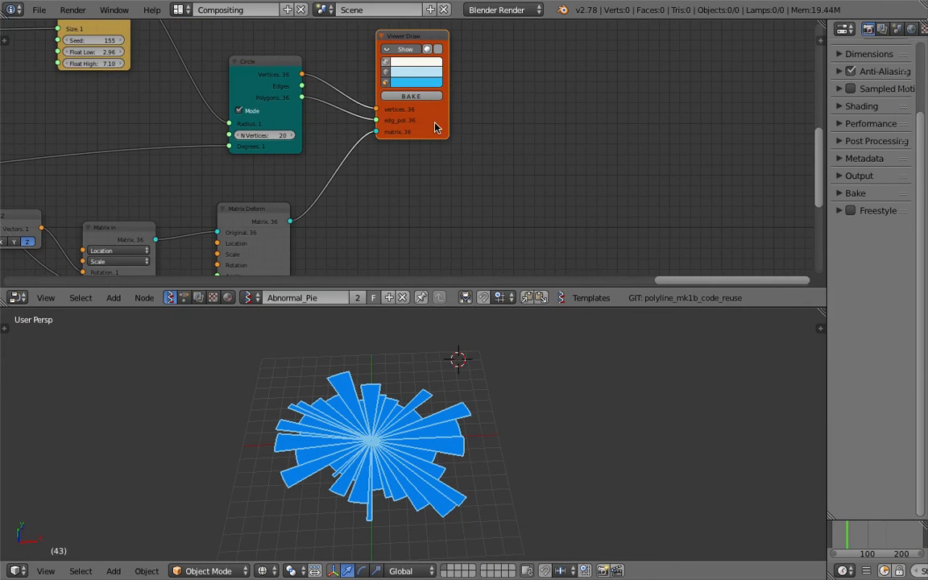
middle_click_drag(423, 103, 384, 98)
left_click(438, 409)
left_click(382, 94)
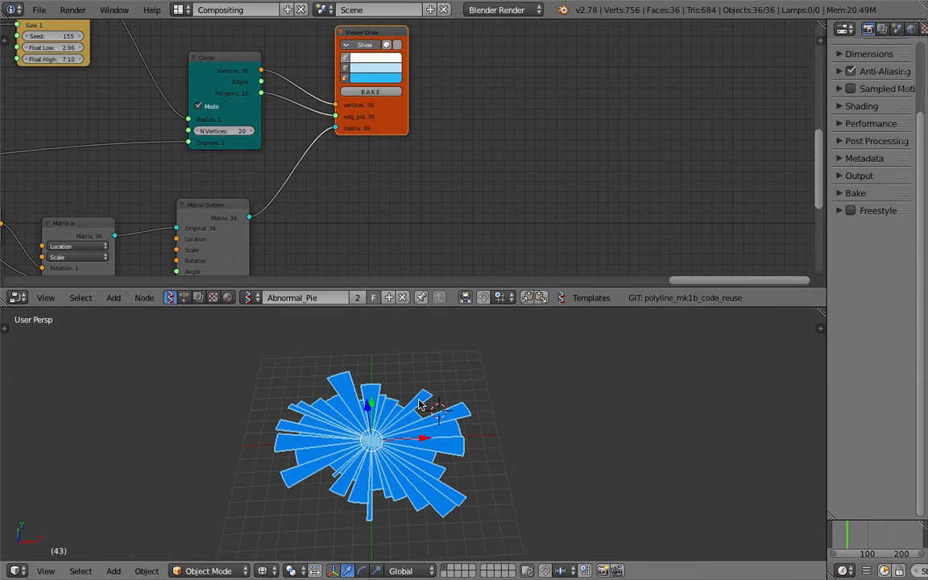
- Move the baked wedges along X clear of the blue node preview and switch the viewport to solid shading
left_click_drag(424, 438, 618, 431)
middle_click_drag(653, 413, 563, 410, "shift")
key("z")
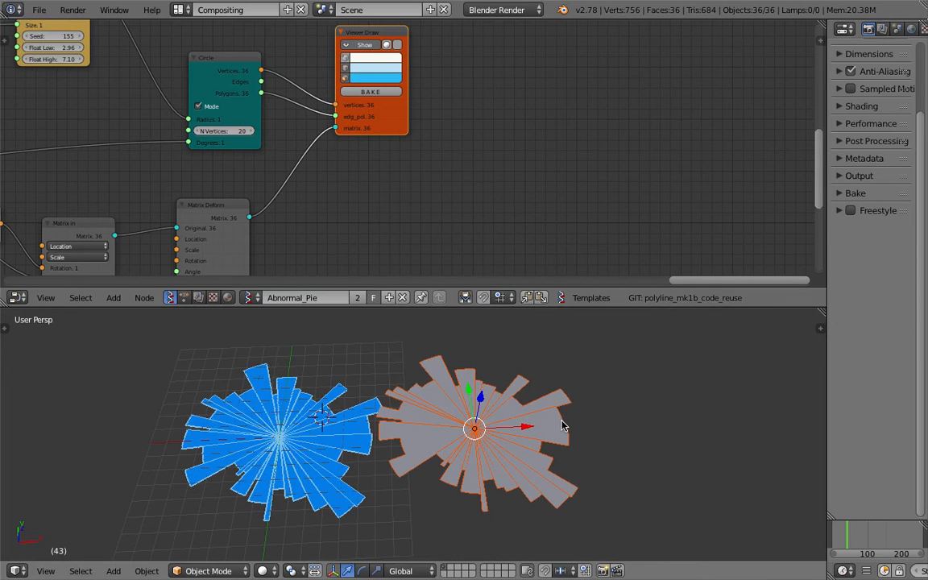
- Join the baked wedges into one mesh object and move it slightly farther from the node preview
right_click(555, 425, "shift")
key("ctrl+j")
key("z")
key("z")
middle_click_drag(554, 412, 494, 408, "shift")
key("g")
left_click(547, 404)
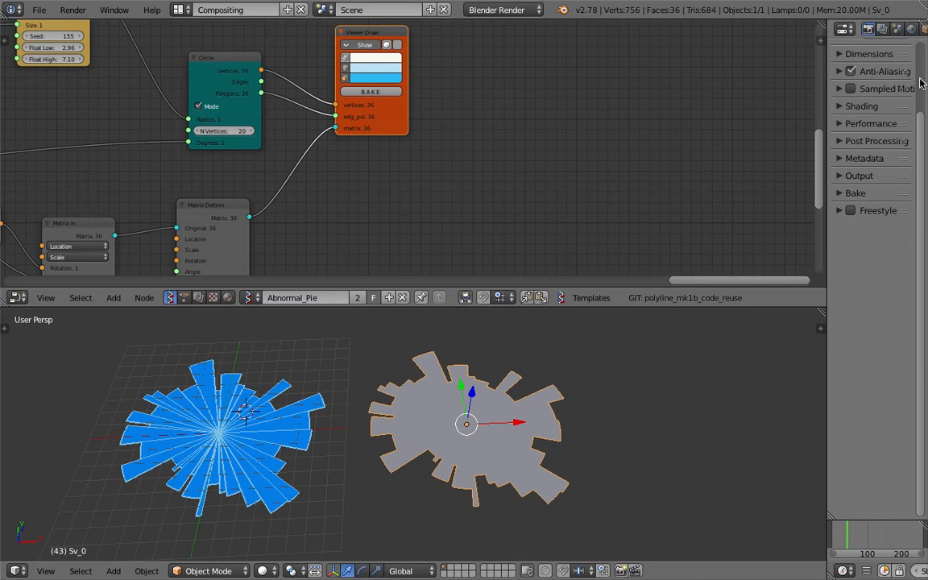
- Widen the properties editor and add a Solidify modifier with a thickness of 0.9830 to the joined mesh
left_click_drag(828, 62, 648, 58)
left_click(775, 29)
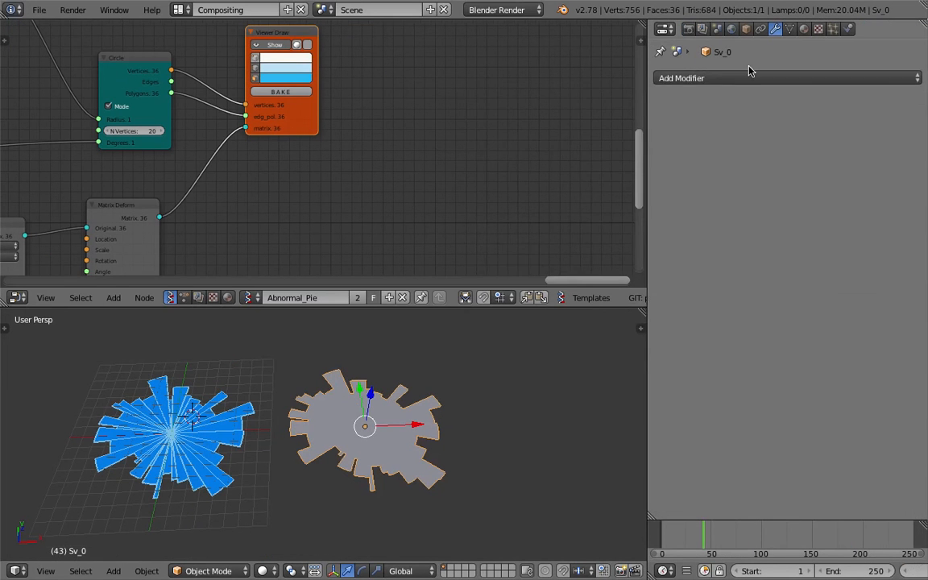
left_click(701, 78)
left_click(633, 308)
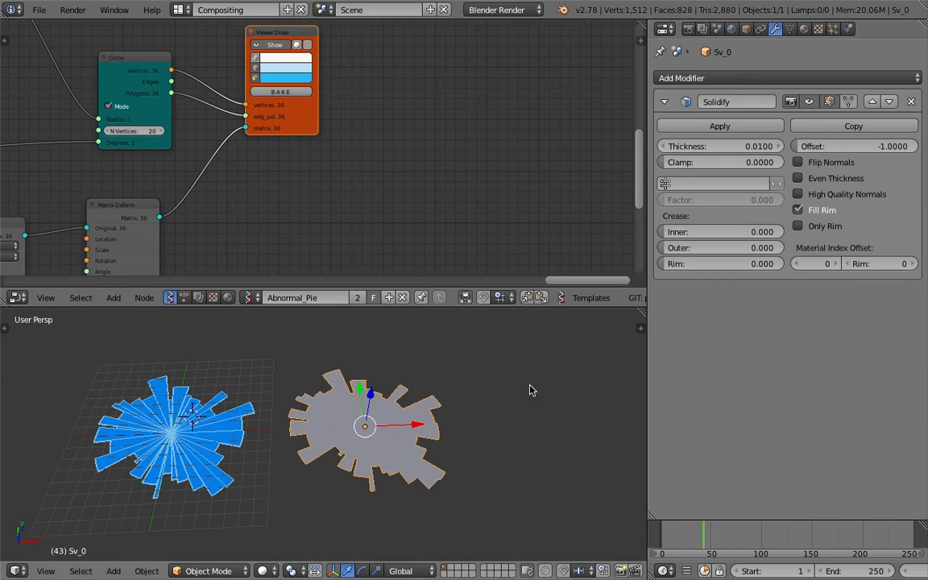
left_click_drag(722, 145, 783, 146)
scroll(415, 459, "up", 2)
key("z")
key("z")
middle_click_drag(416, 458, 419, 415)
- Add a Bevel modifier to the joined mesh with a width of 1.2020 and 18 segments
left_click(761, 79)
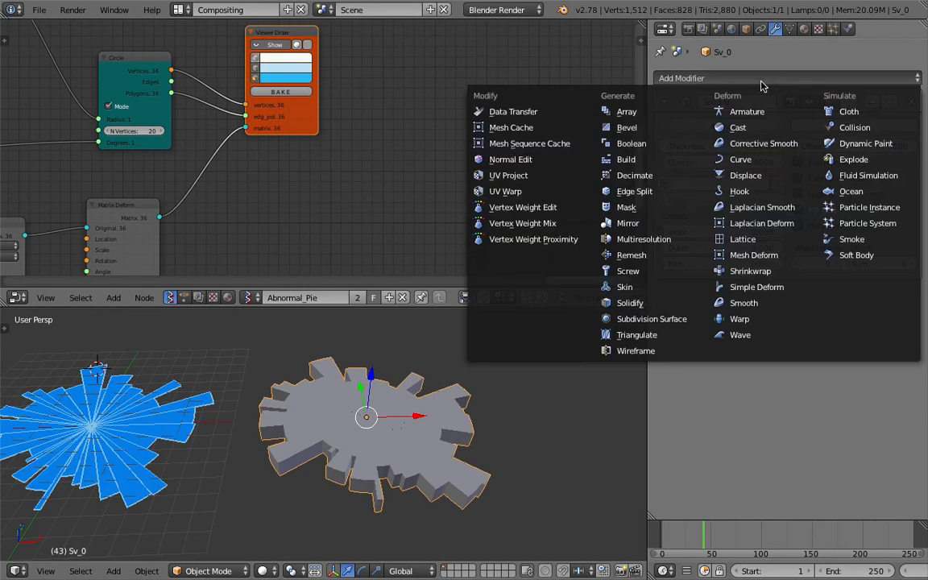
left_click(626, 127)
scroll(473, 421, "up", 3)
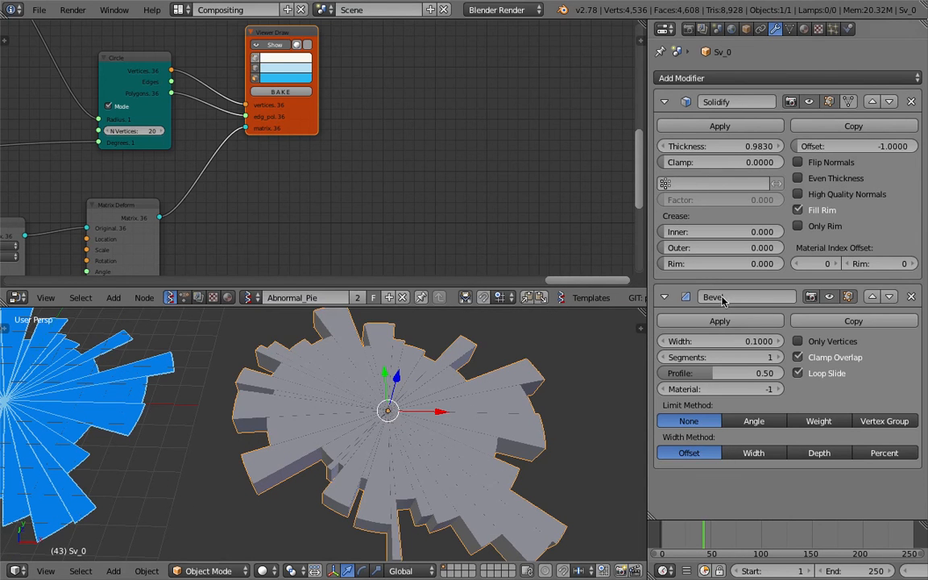
left_click_drag(693, 341, 766, 341)
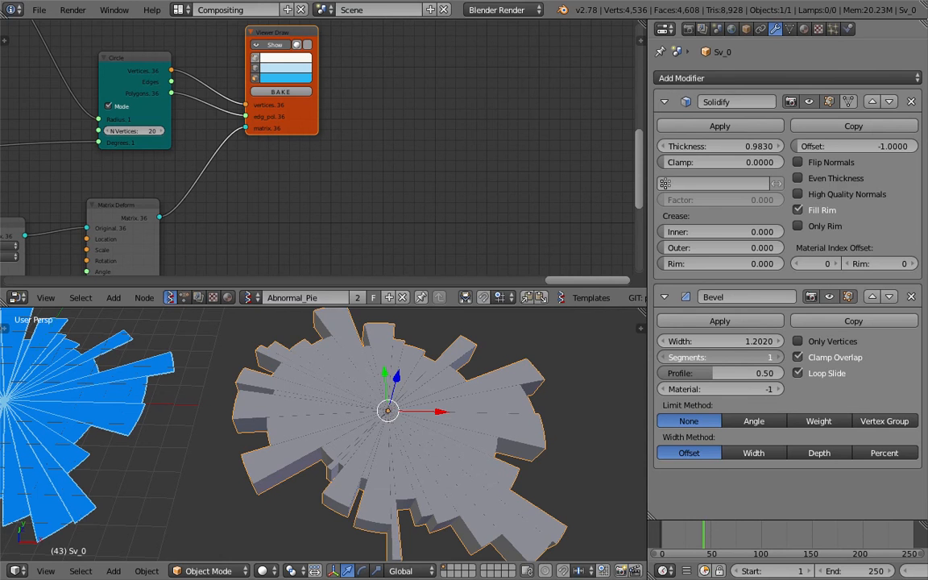
left_click_drag(714, 358, 758, 358)
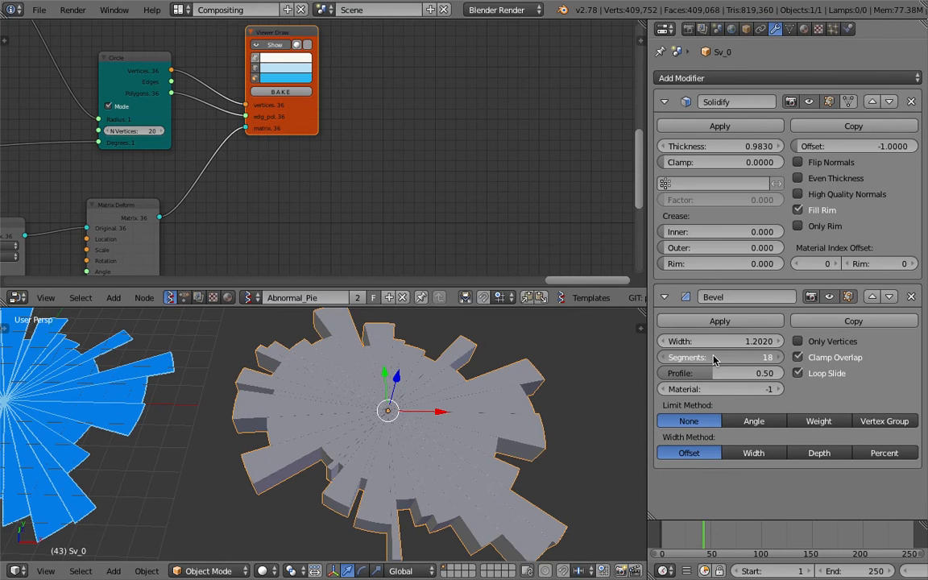